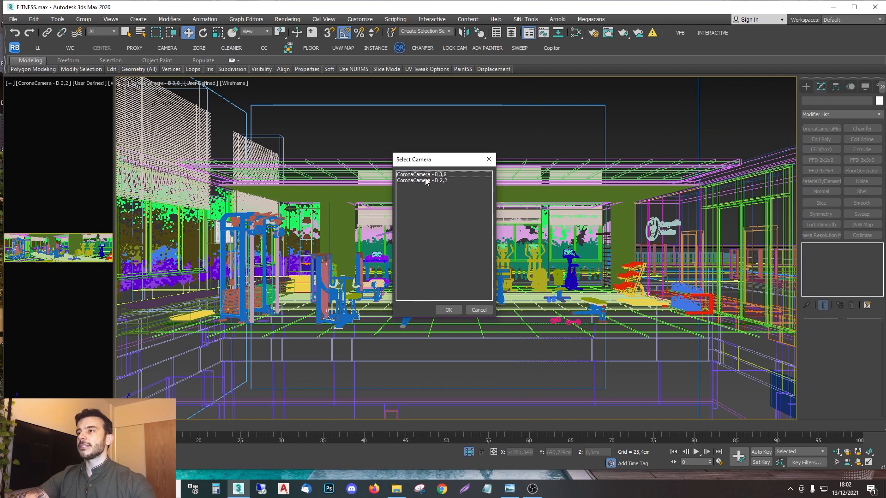
Step: Look through CoronaCamera - D 2,2, switch the viewport to CoronaCamera - B 3,8 and turn on safe frames
double_click(427, 181)
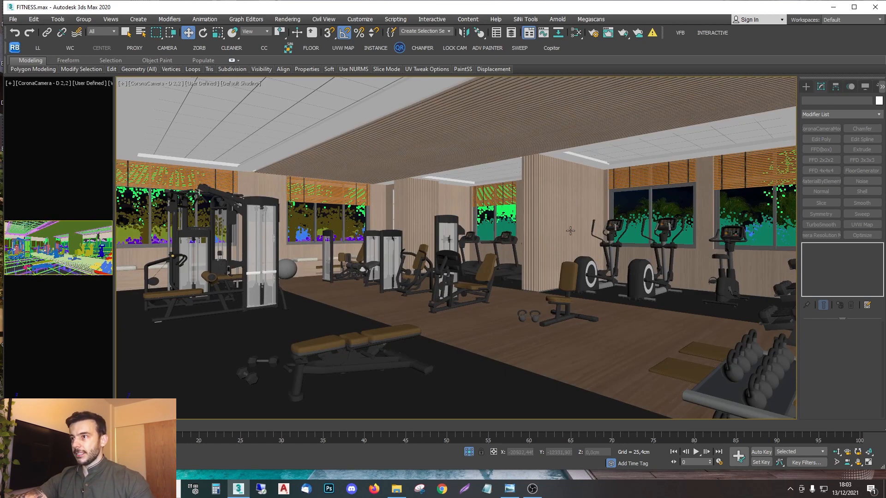
key("c")
double_click(441, 177)
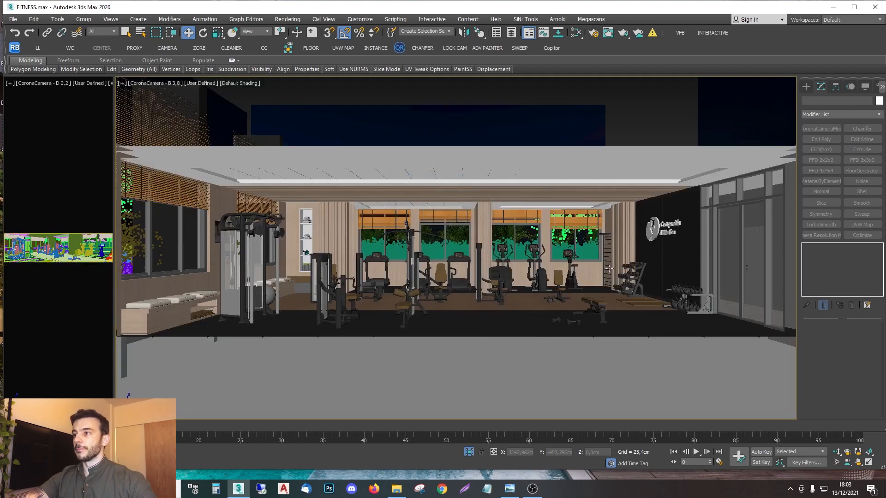
key("shift+f")
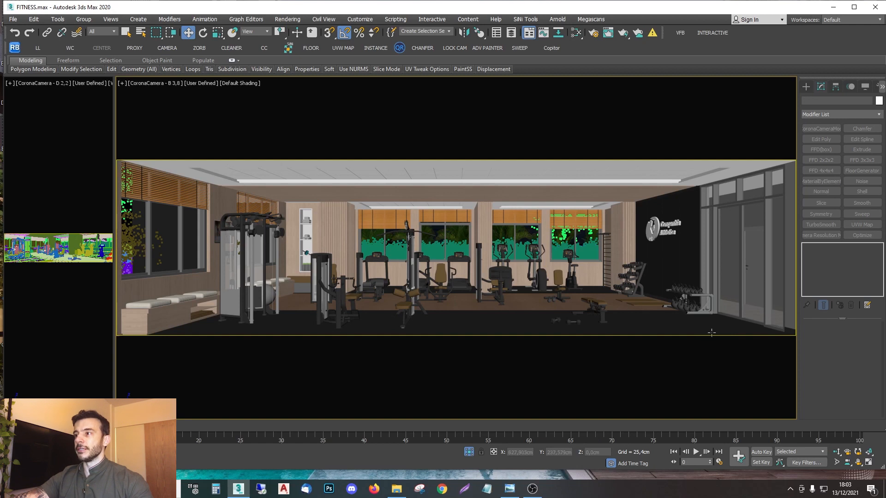
Step: Switch the viewport from CoronaCamera - B 3,8 to CoronaCamera - D 2,2 to compare the two framings
left_click(542, 125)
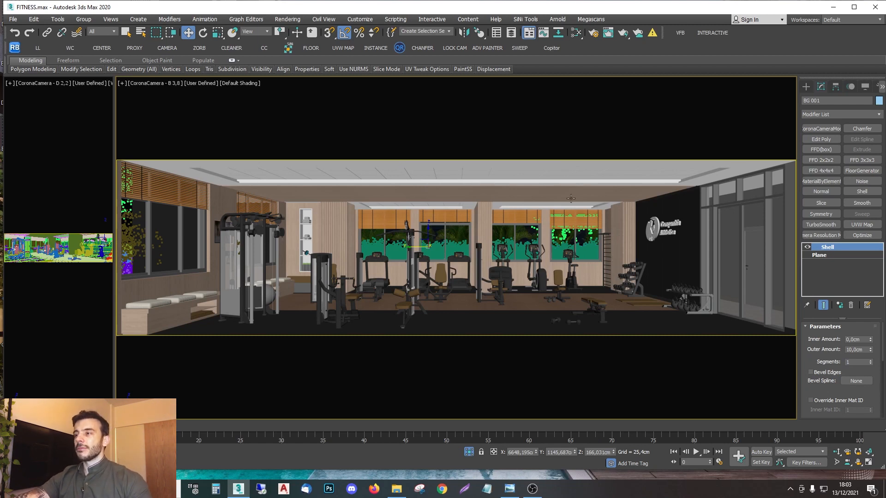
left_click(538, 91)
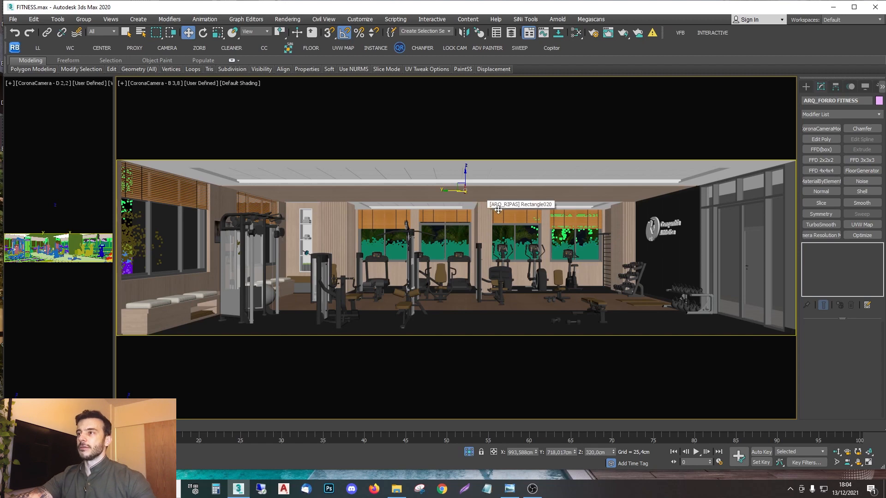
key("c")
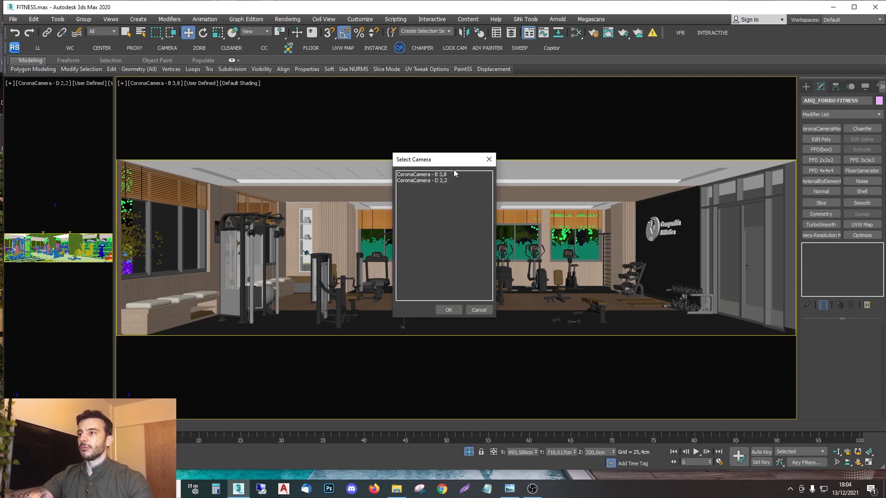
double_click(435, 175)
key("c")
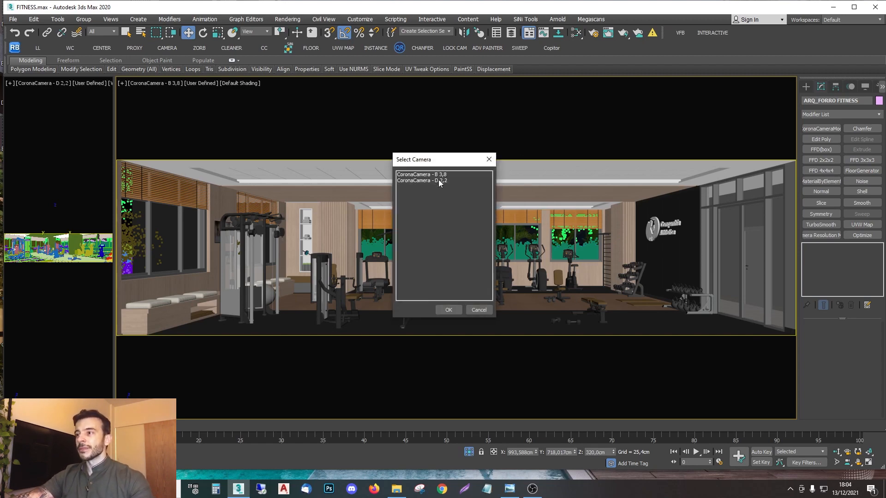
double_click(438, 181)
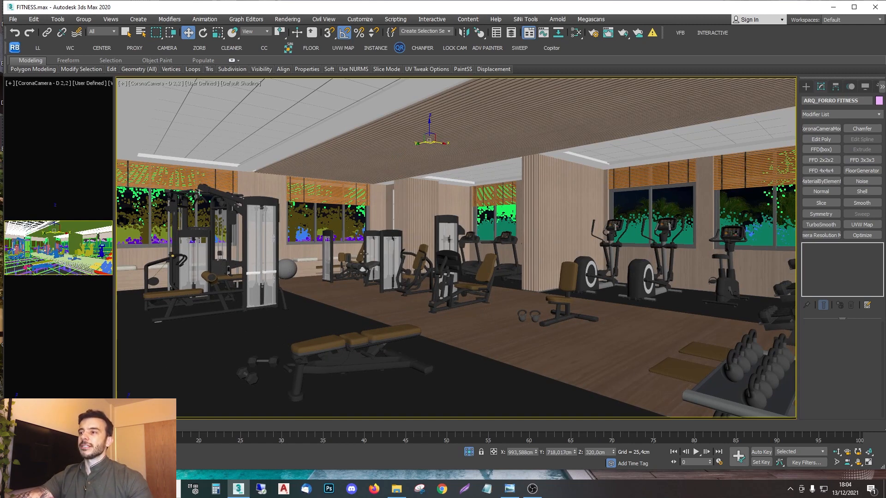
Step: Inspect the slatted column panels in wireframe, clear the selection and return the viewport to shaded display
left_click(558, 206)
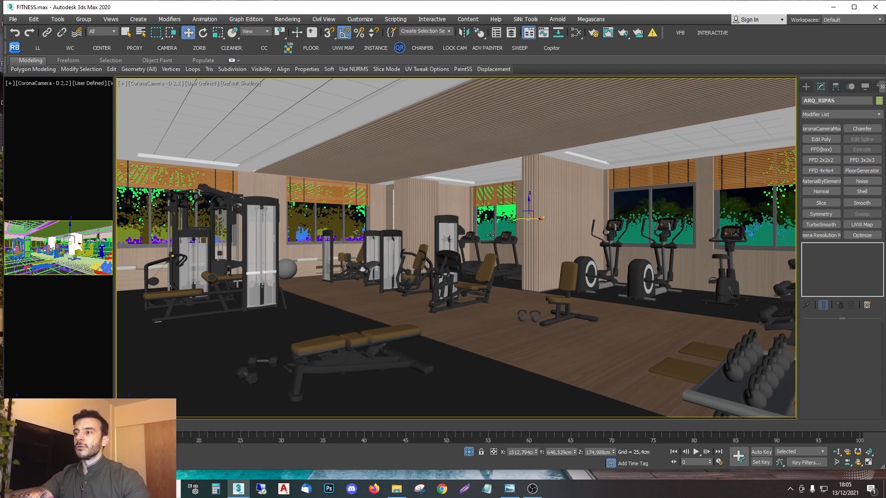
left_click(489, 261)
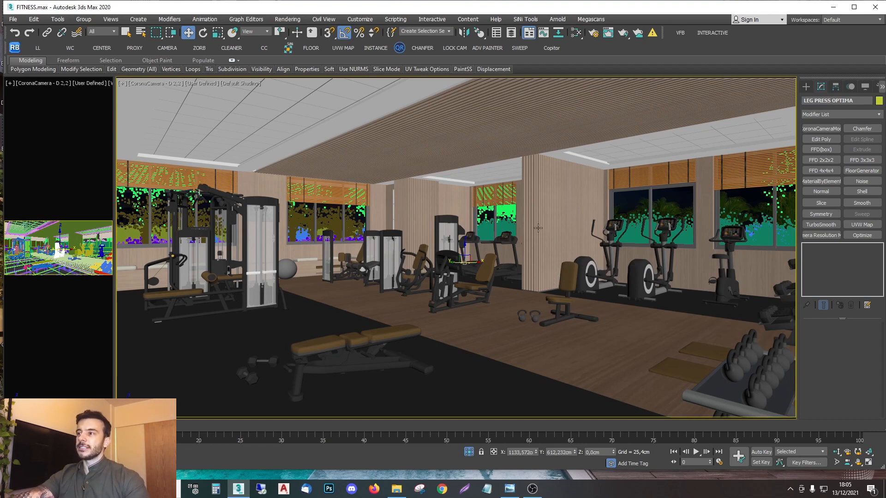
left_click(561, 196)
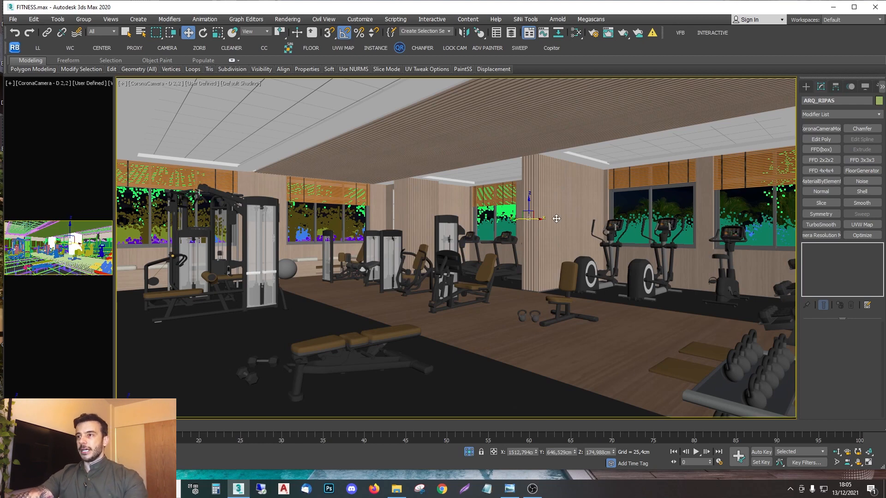
key("F3")
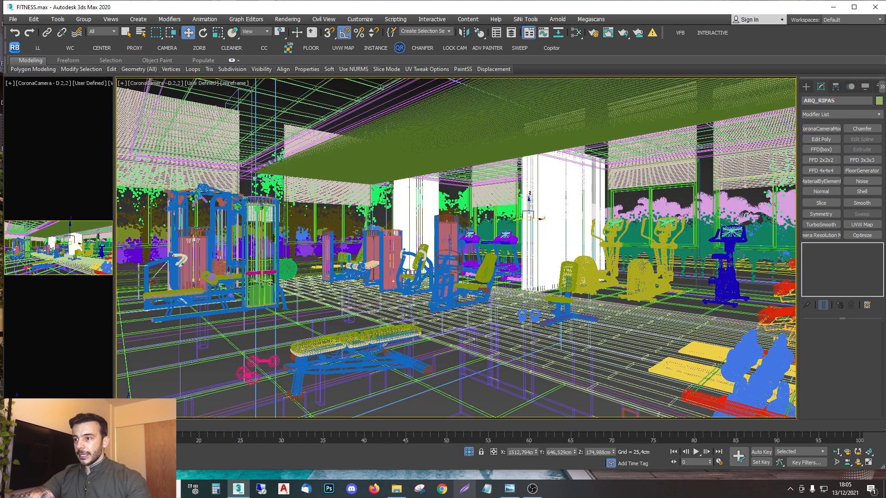
left_click(433, 398)
key("F3")
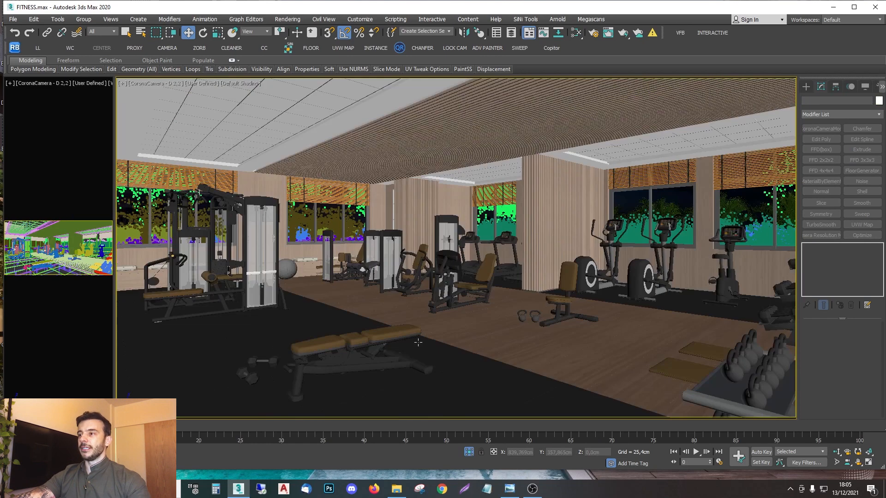
Step: Look through CoronaCamera - B 3,8, select it and compare its Camera Resolution Mod size with the output size in Render Setup
key("c")
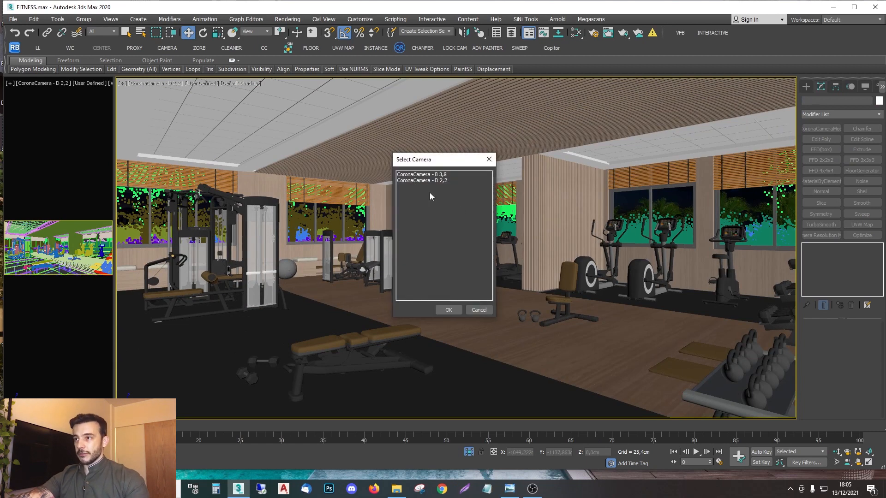
double_click(429, 175)
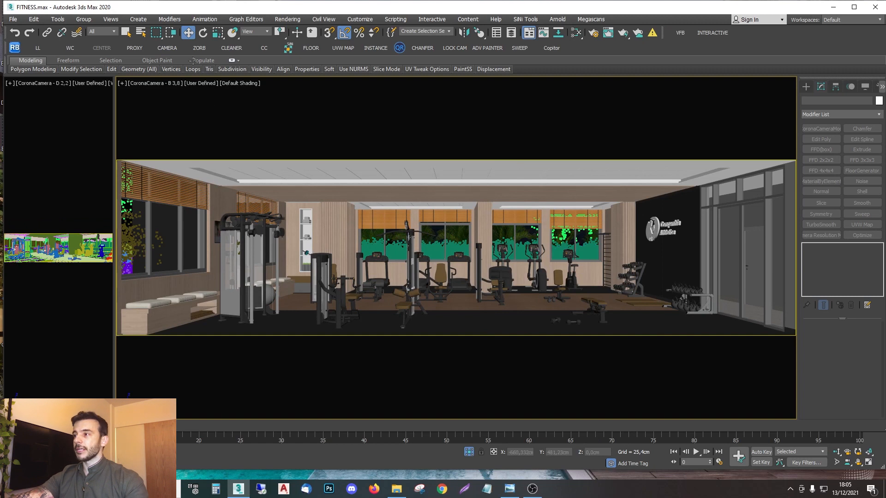
left_click(166, 48)
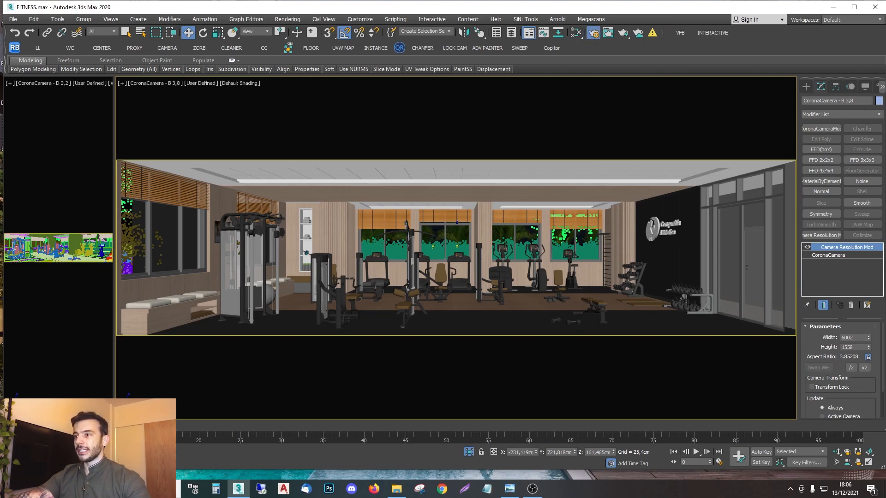
left_click(593, 32)
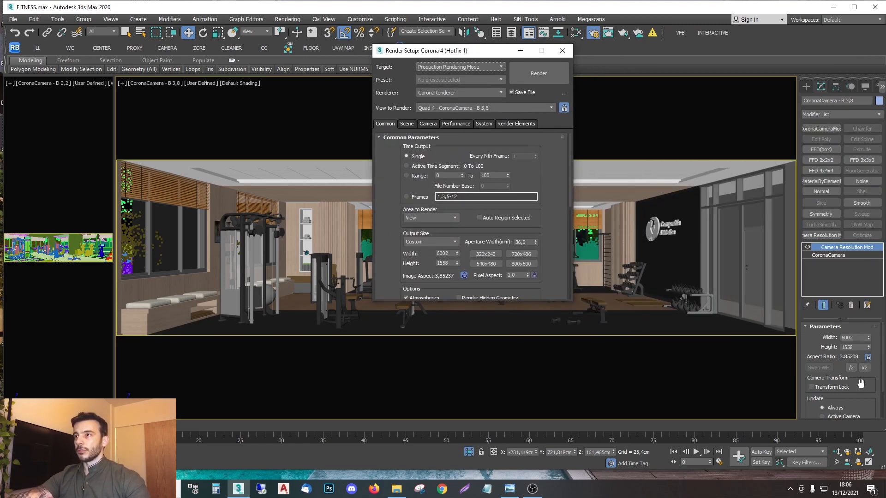
left_click_drag(456, 50, 885, 152)
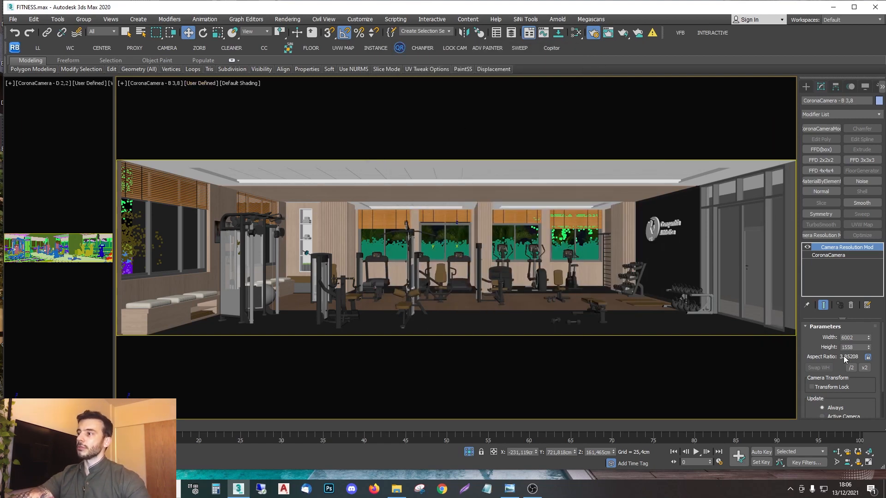
left_click(470, 201)
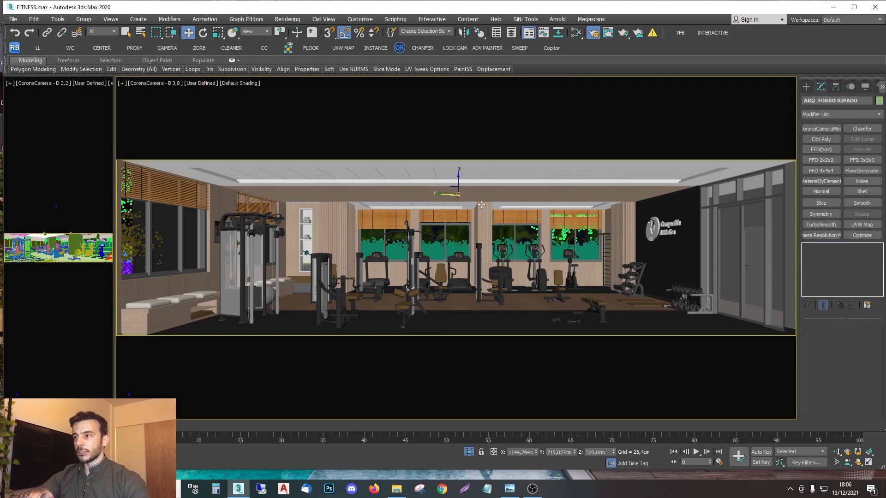
Step: Switch the viewport to CoronaCamera - D 2,2, open Render Setup and select the active camera to compare their resolutions
key("c")
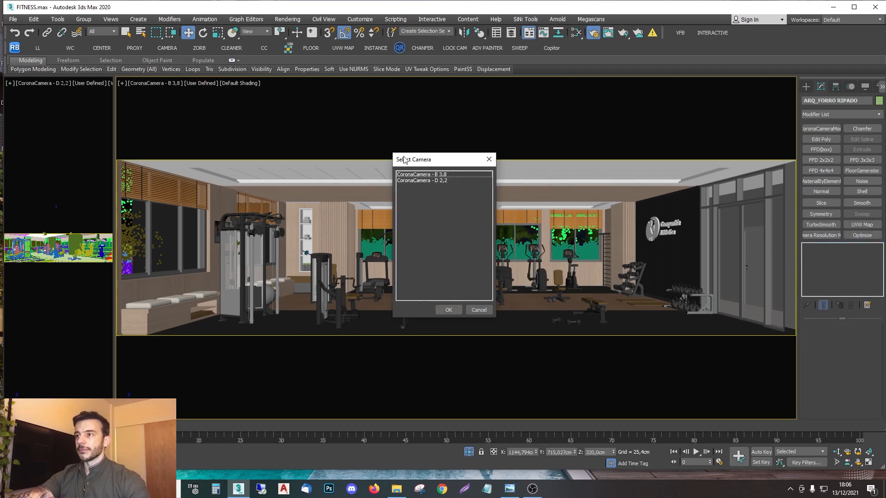
double_click(424, 181)
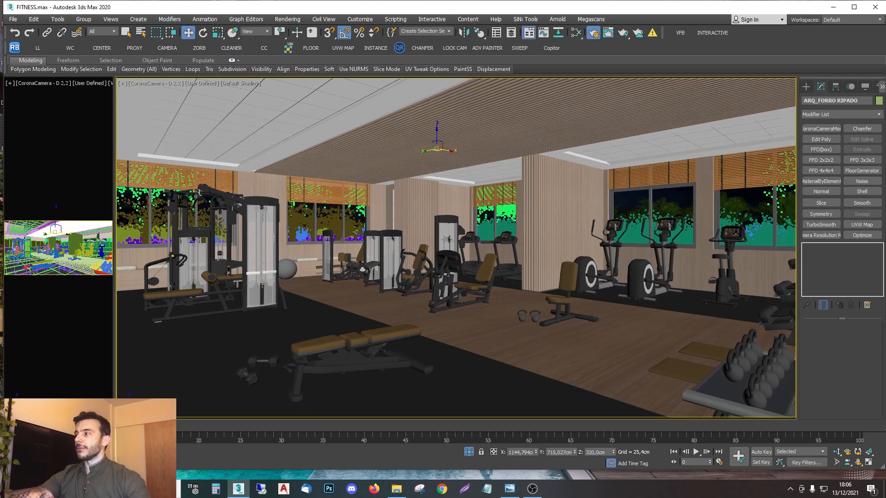
key("F10")
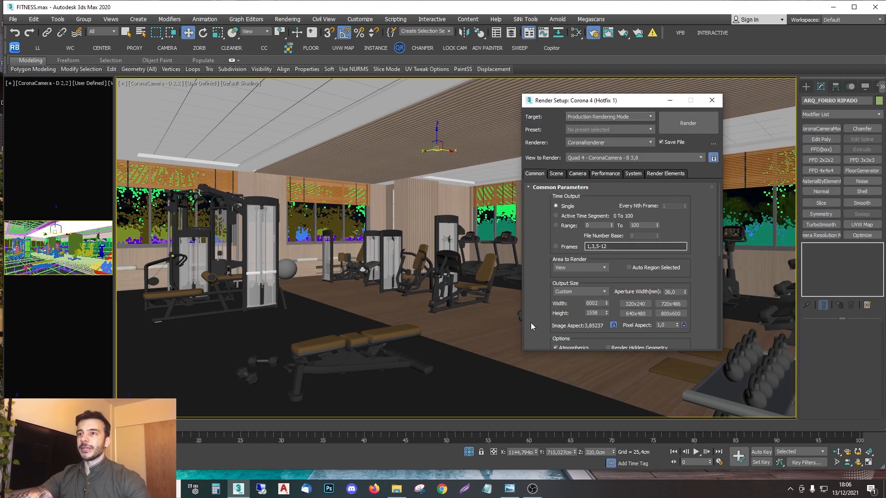
left_click(165, 84)
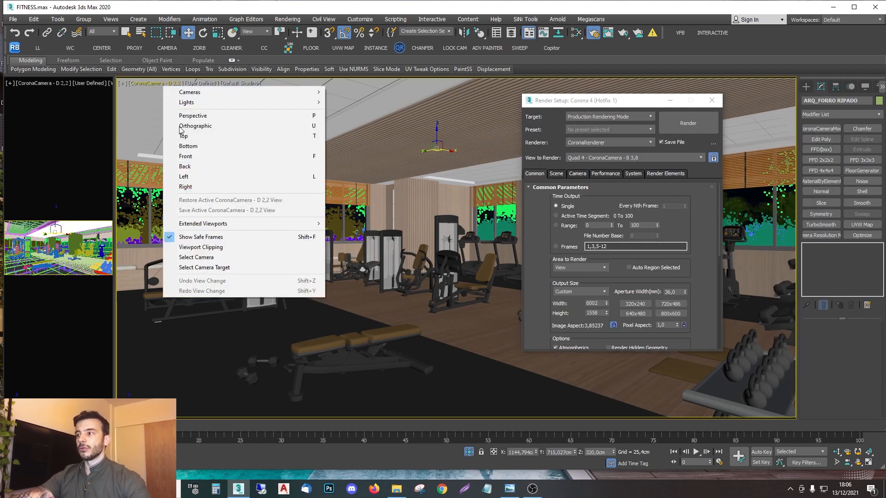
left_click(189, 257)
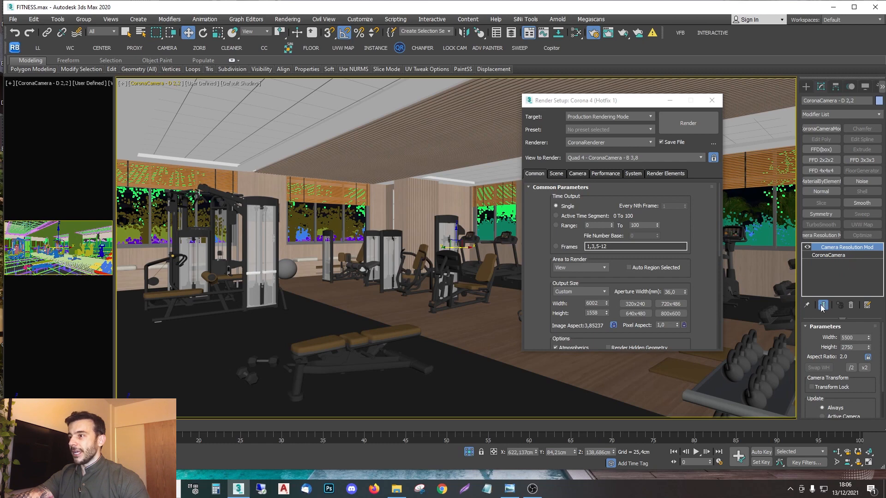
left_click(598, 300)
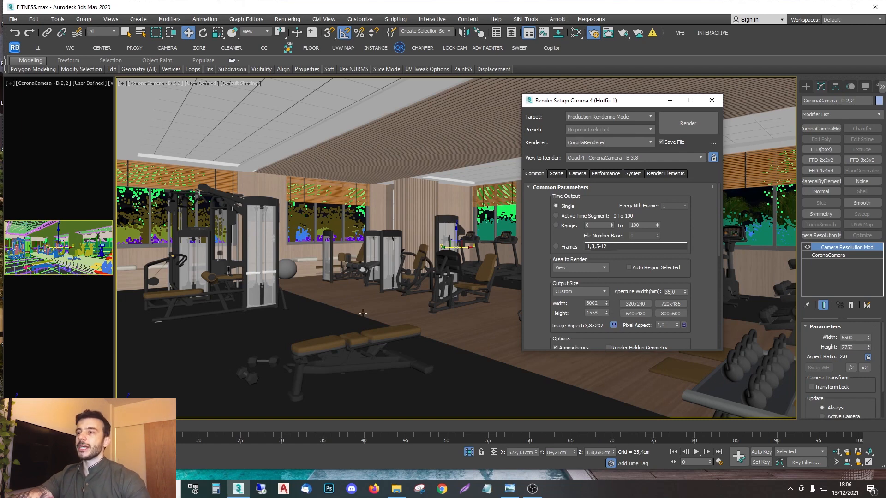
left_click(372, 272)
key("c")
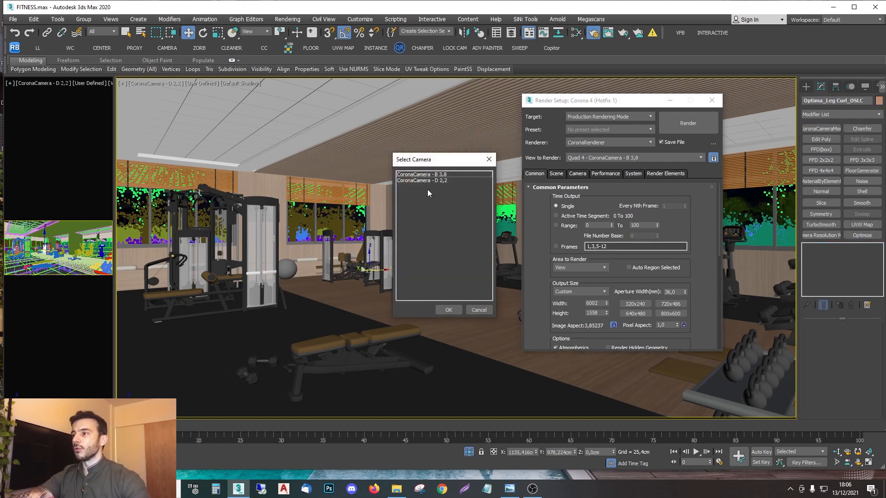
key("Escape")
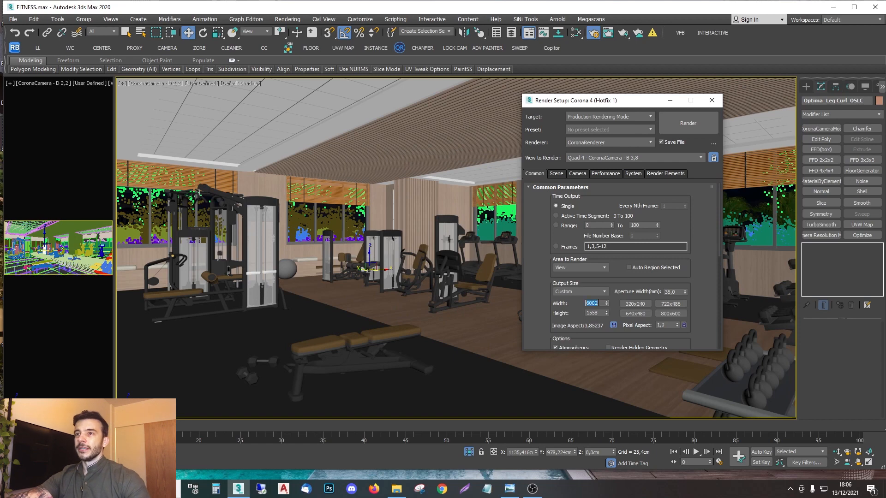
Step: Select the active CoronaCamera - D 2,2 and check its Camera Resolution Mod width beside the Render Setup output size
left_click(167, 47)
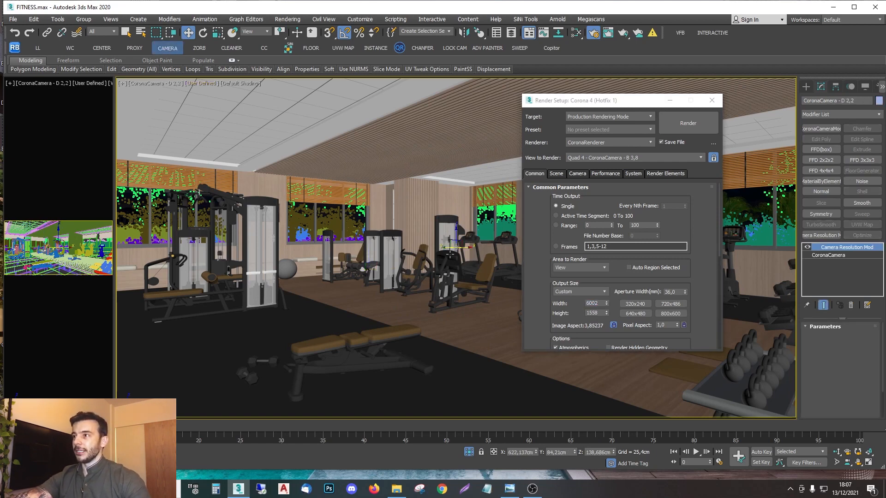
left_click_drag(598, 104, 535, 104)
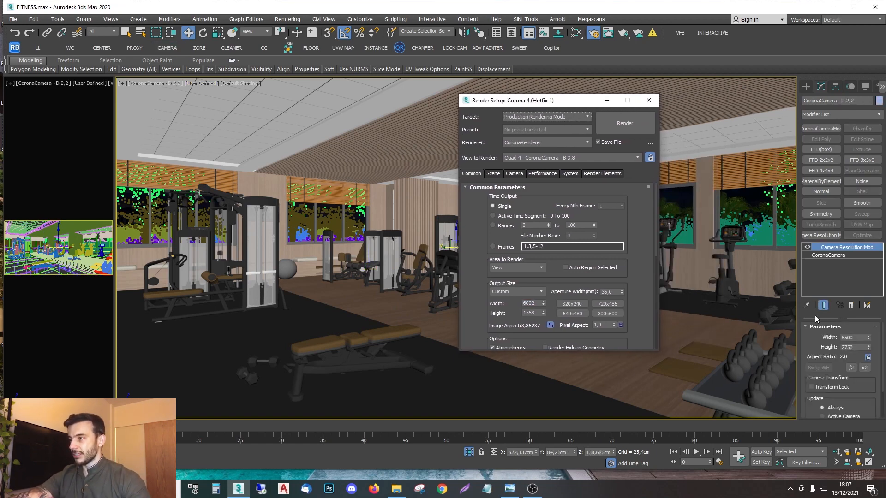
double_click(856, 337)
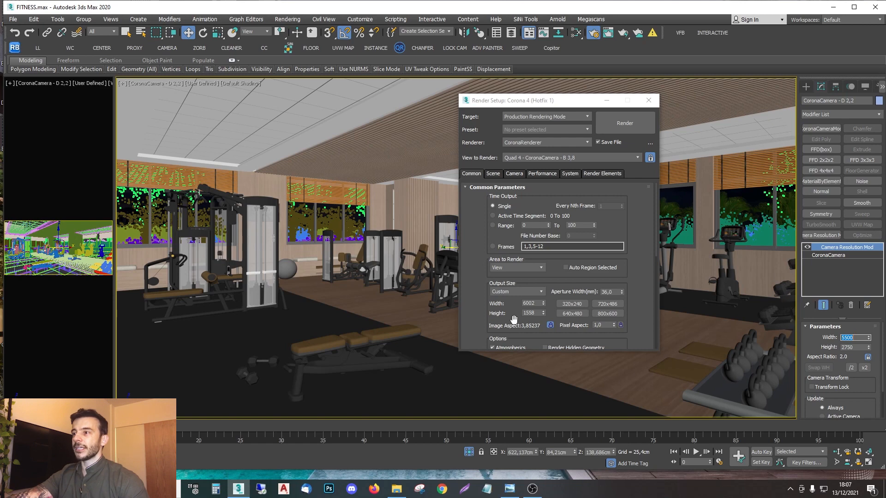
Step: Set the Render Setup output width to 2000 and reselect CoronaCamera - D 2,2 to compare its modifier resolution
left_click(411, 259)
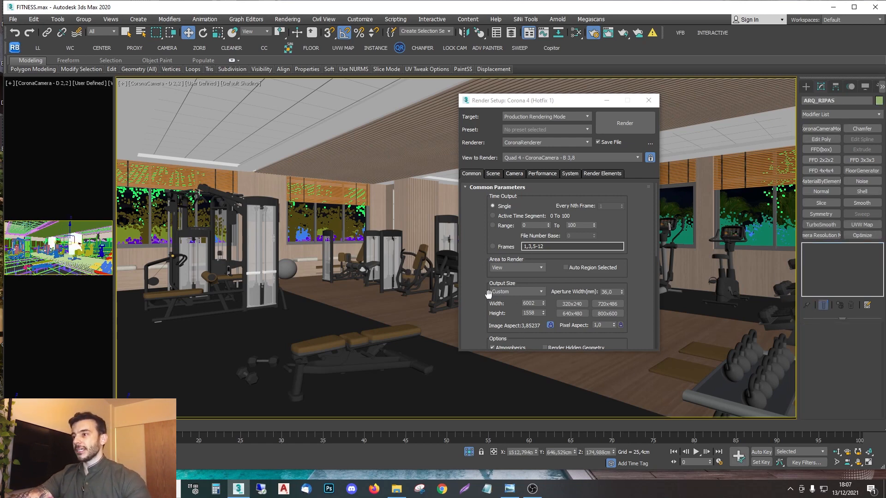
double_click(532, 305)
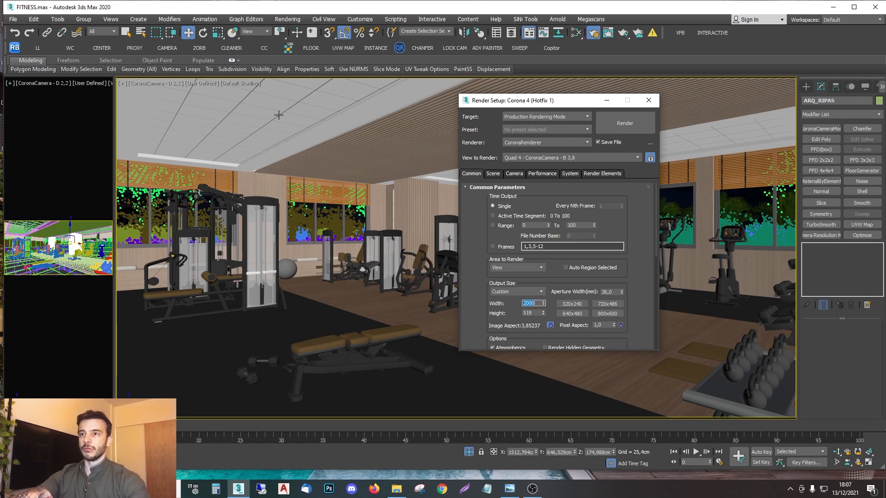
left_click(166, 51)
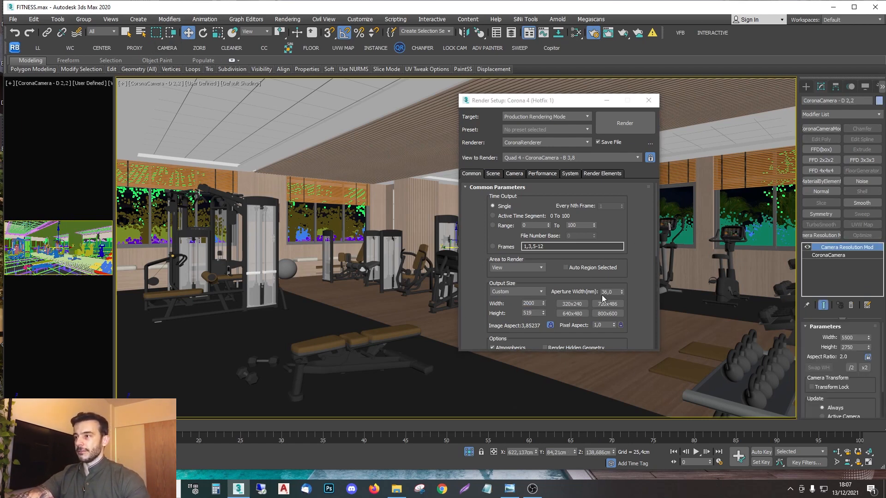
left_click_drag(635, 320, 635, 252)
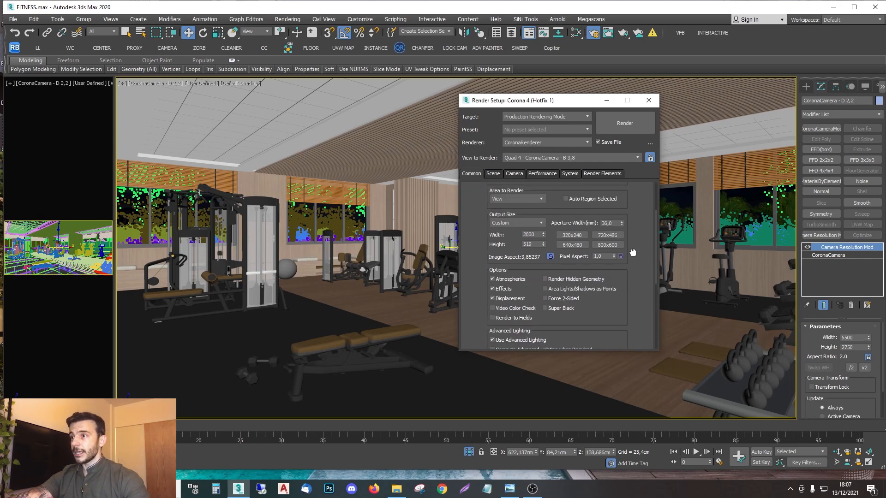
left_click(531, 234)
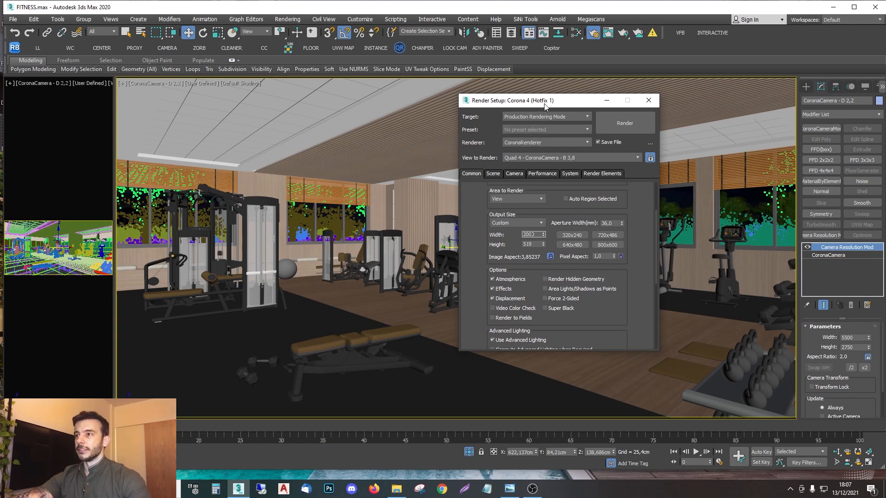
Step: Review the Common output settings, render elements list and Scene general settings in Render Setup, and move the window clear of the viewport
left_click_drag(544, 102, 514, 125)
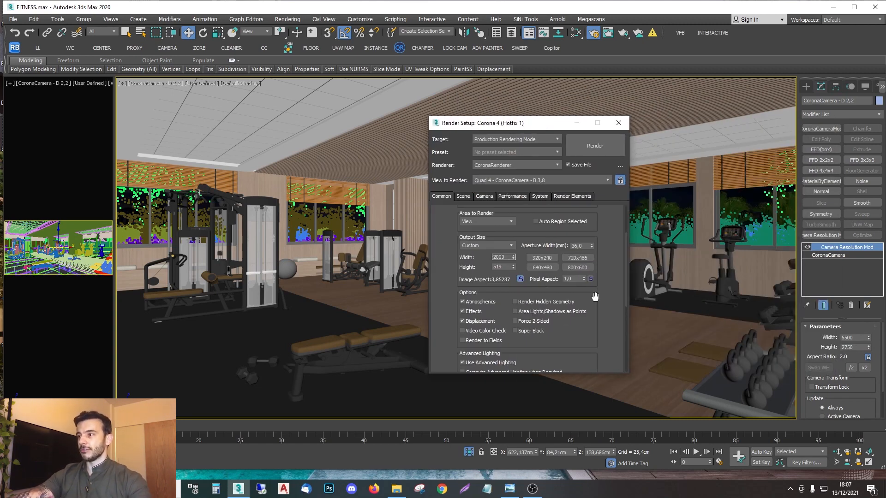
scroll(609, 280, "down", 5)
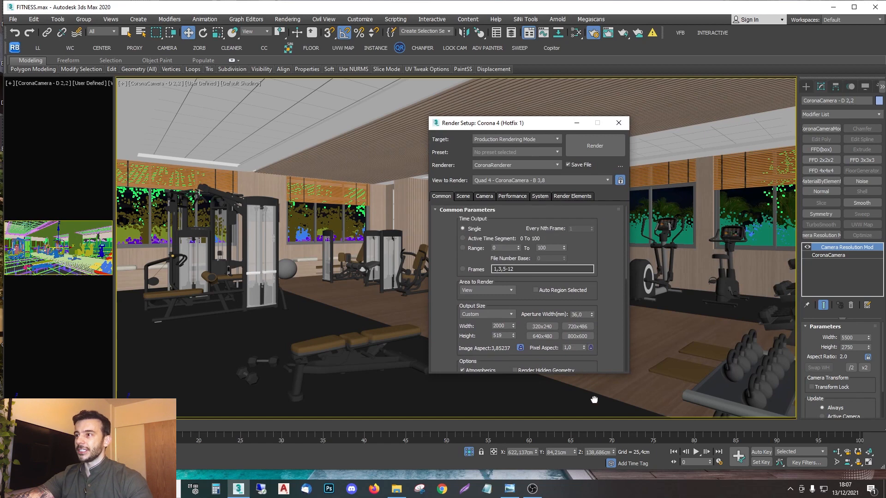
left_click(566, 197)
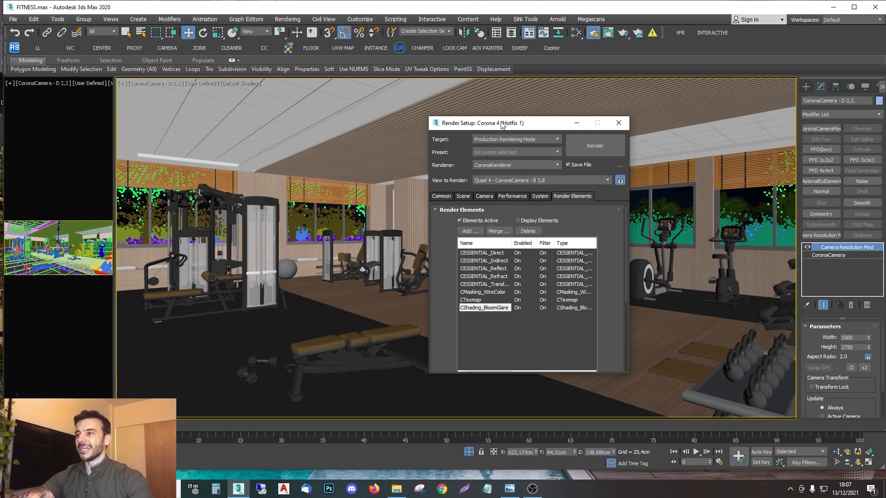
left_click(441, 196)
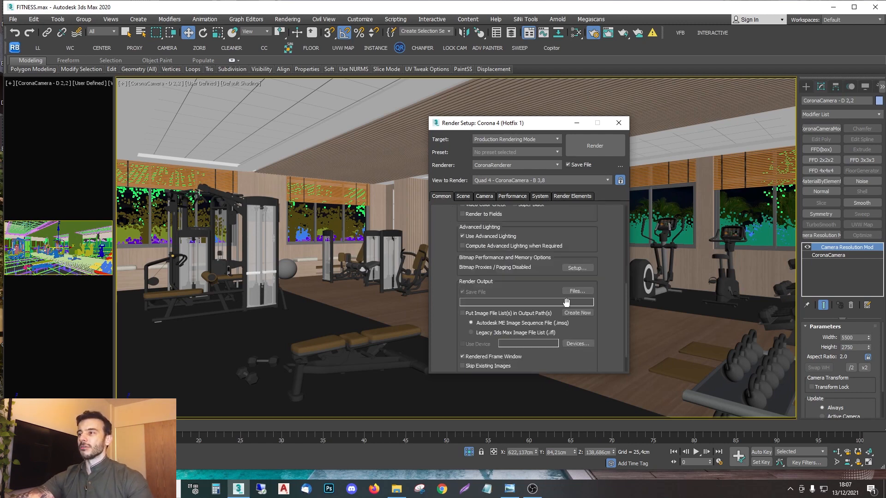
scroll(578, 226, "up", 4)
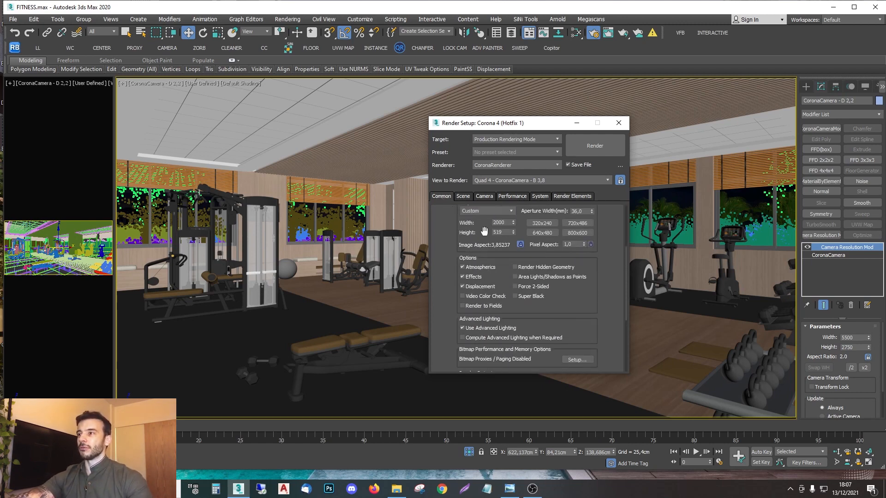
left_click_drag(516, 126, 441, 93)
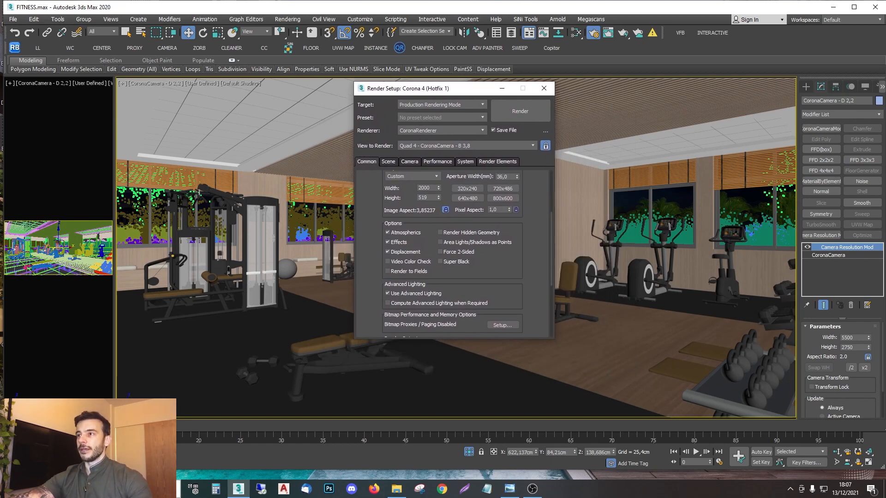
left_click_drag(441, 92, 434, 93)
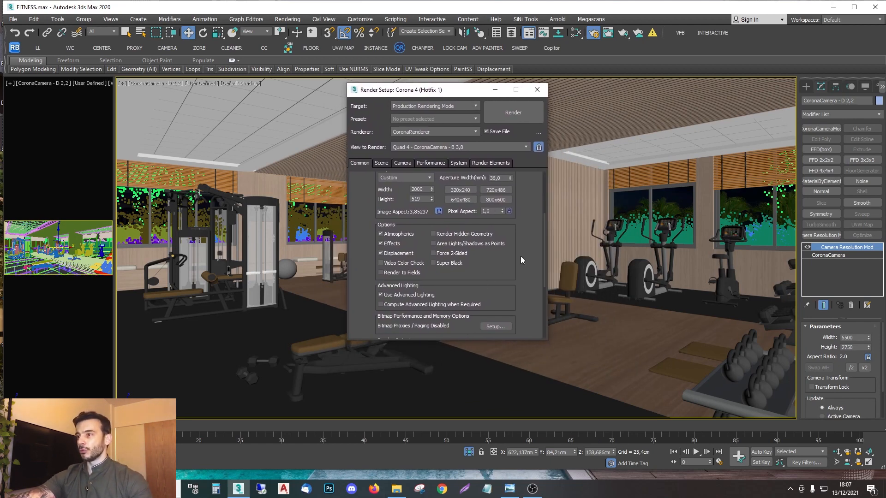
scroll(520, 258, "down", 5)
left_click(491, 164)
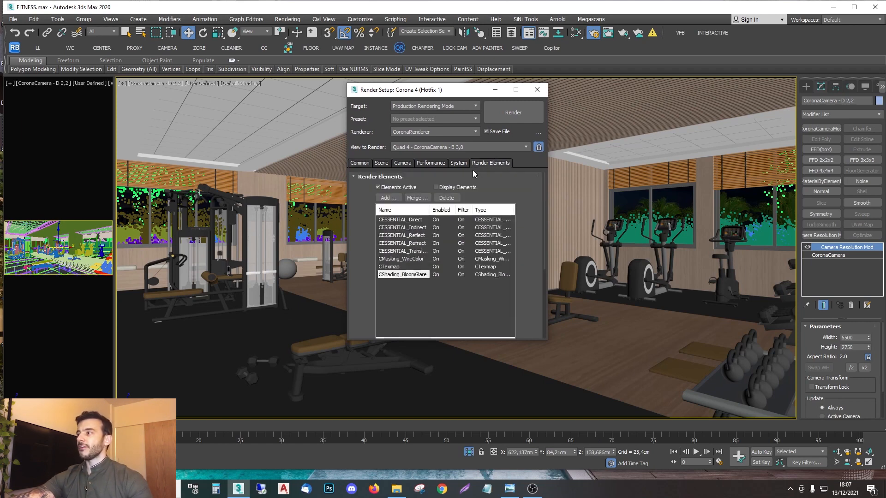
left_click(381, 163)
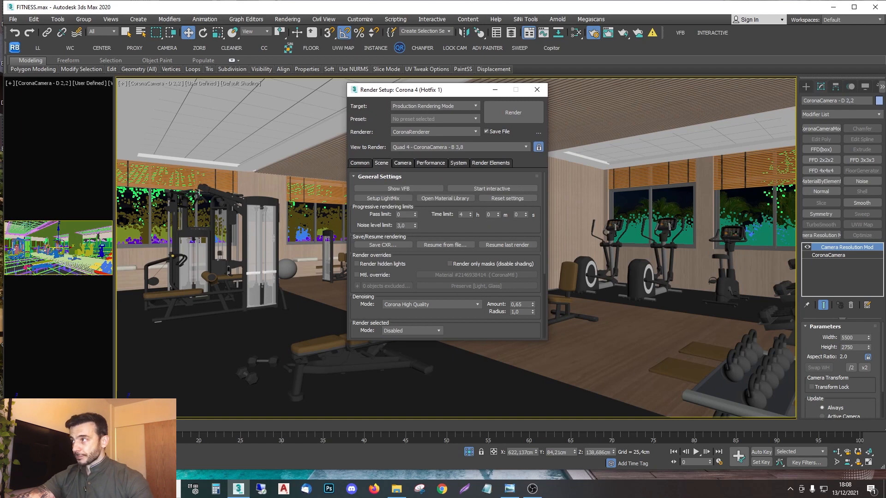
left_click_drag(393, 90, 885, 256)
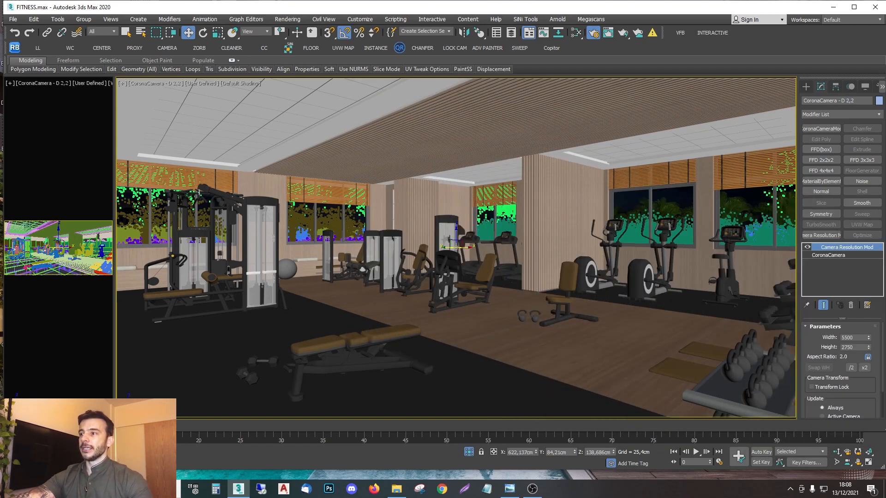
Step: Select the wood floor and compare the viewport through CoronaCamera - B 3,8 and CoronaCamera - D 2,2
left_click(510, 314)
key("F3")
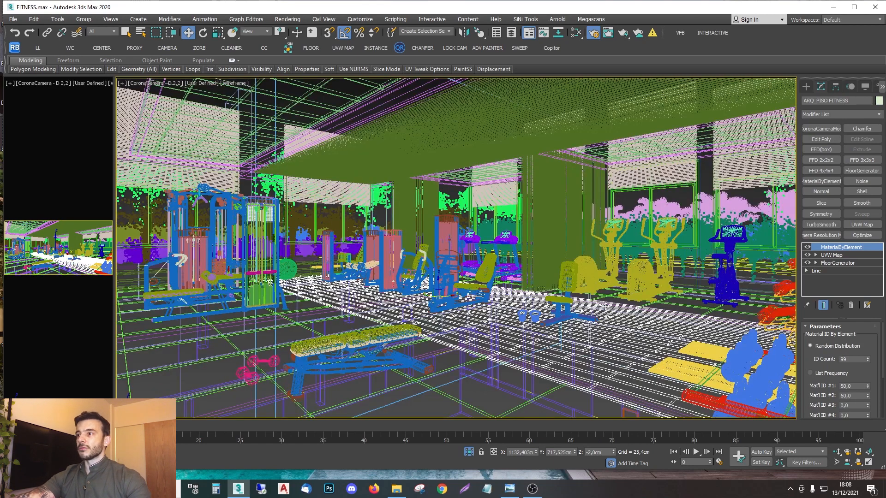
key("F3")
key("c")
double_click(431, 176)
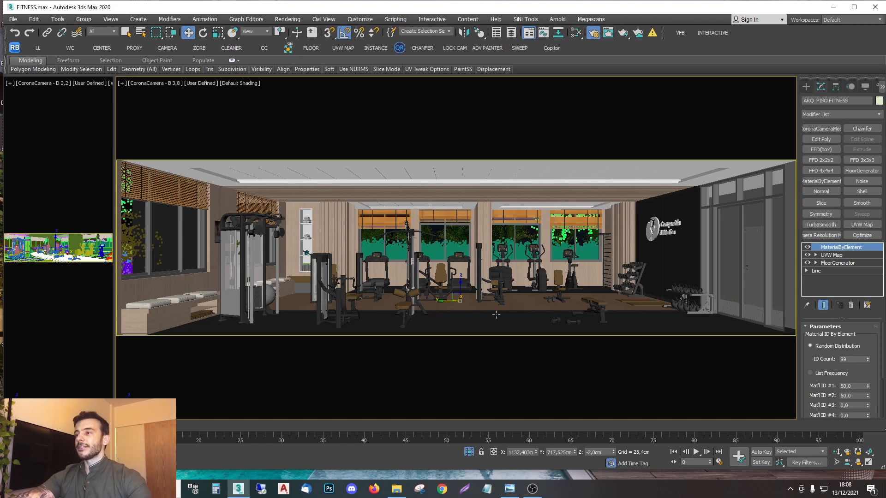
key("c")
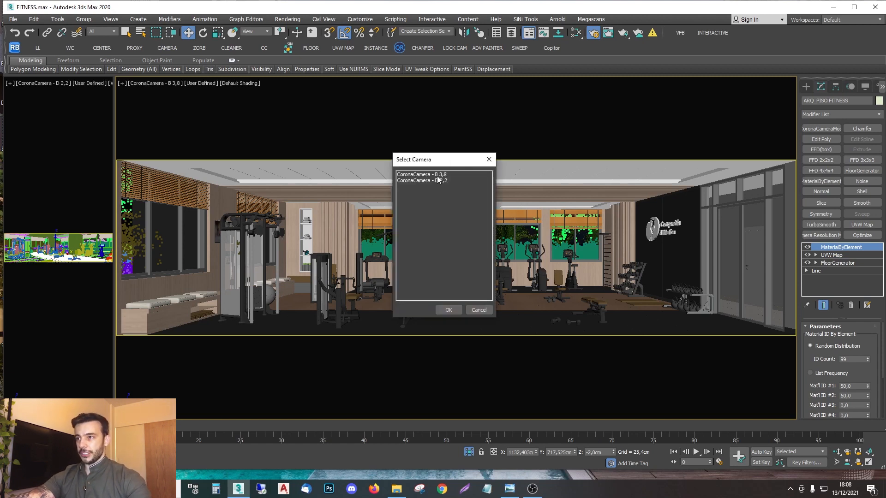
double_click(428, 180)
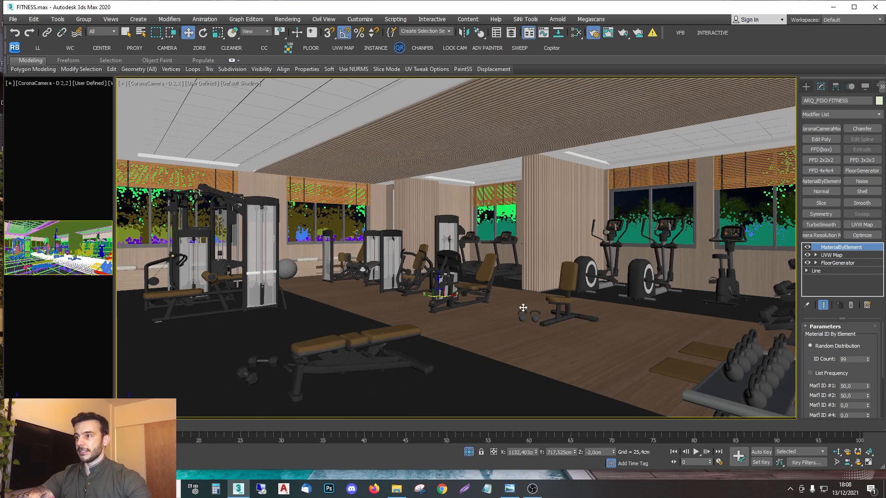
Step: Move the two kettlebells on the wood floor in front of the upright bench and view them through CoronaCamera - B 3,8
key("F3")
left_click(521, 315)
left_click(533, 315, "ctrl")
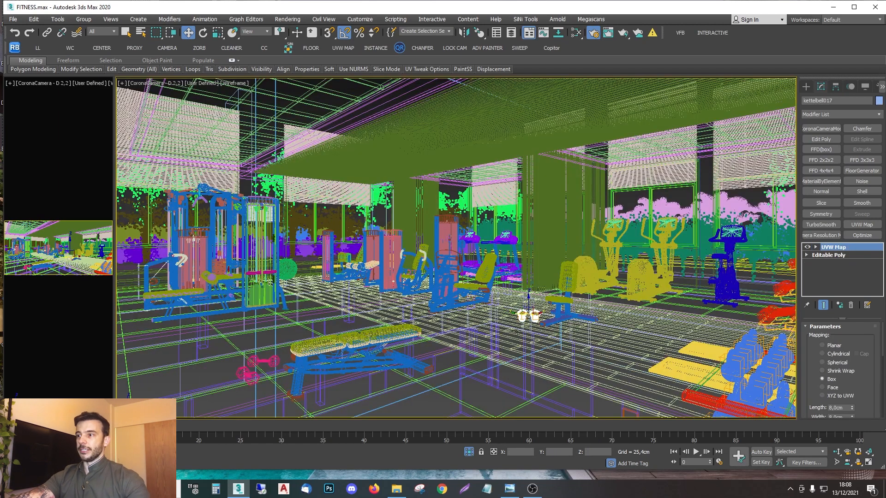
key("F3")
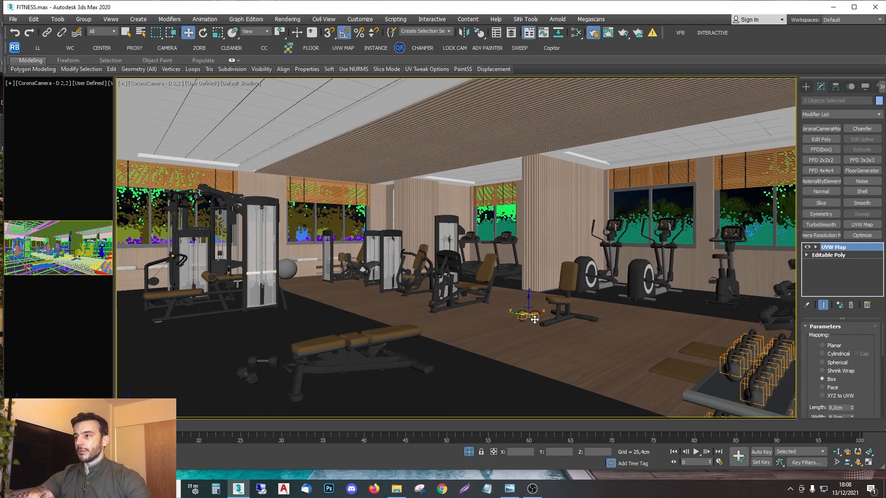
left_click_drag(519, 310, 584, 333)
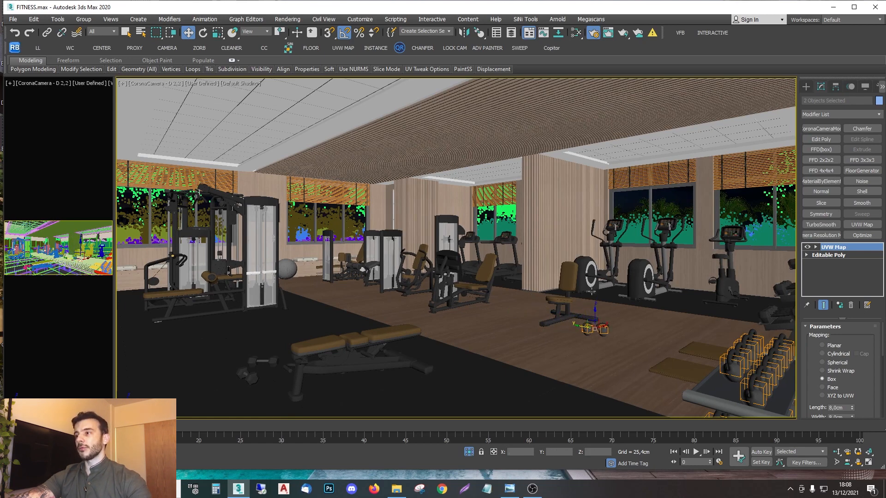
key("c")
double_click(433, 176)
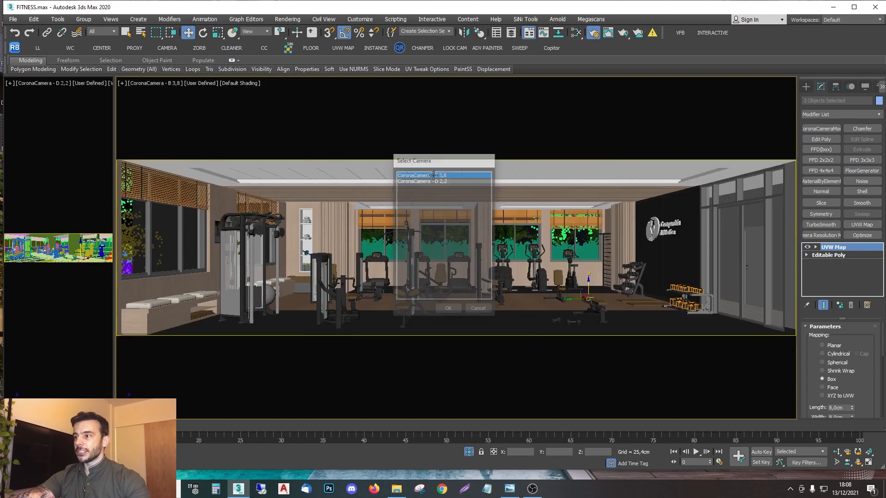
Step: Undo the kettlebell move and switch the viewport to CoronaCamera - D 2,2
left_click(451, 282)
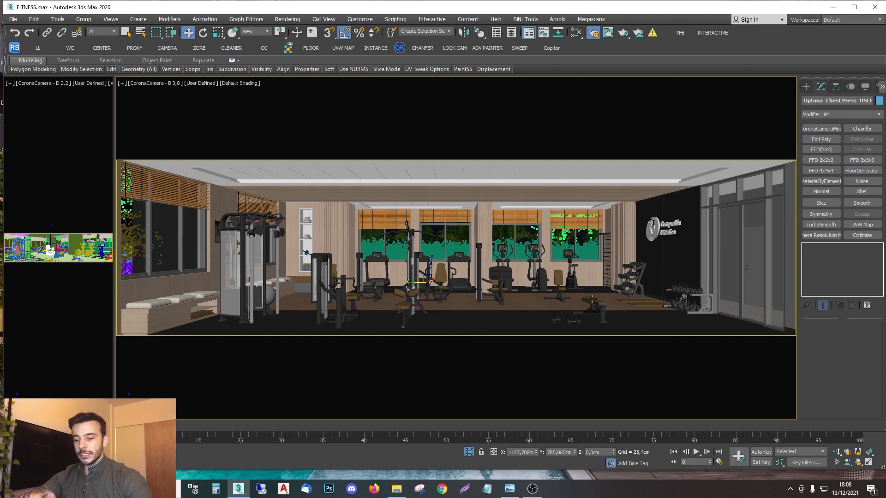
key("ctrl+z")
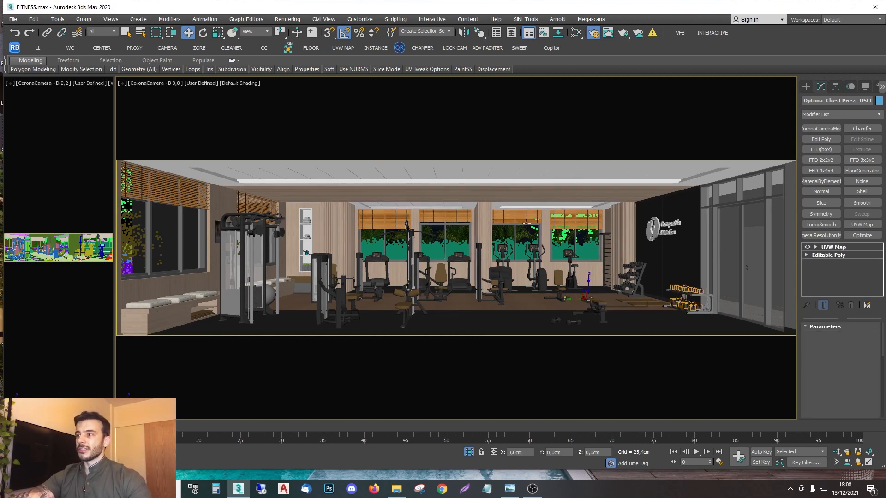
key("c")
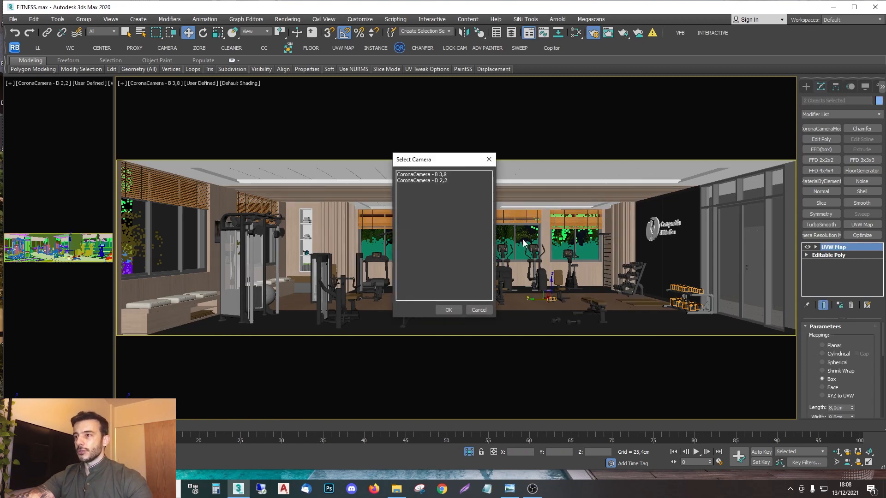
double_click(441, 180)
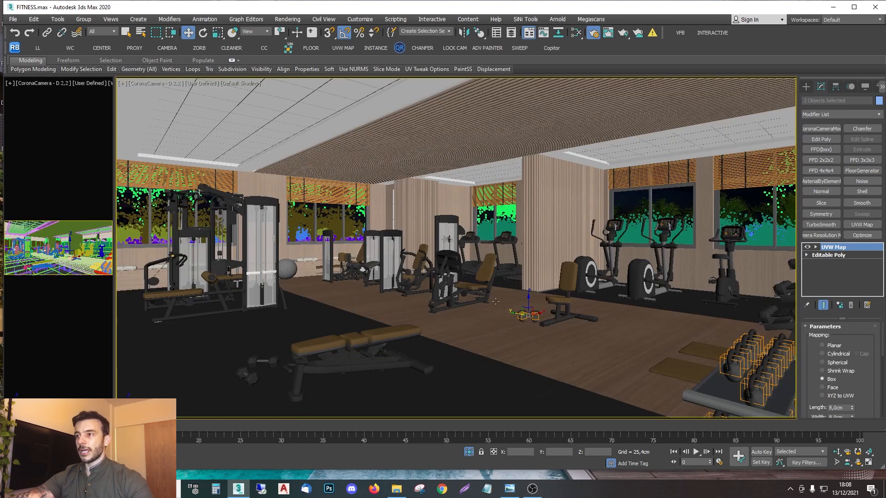
Step: Select the dumbbells on the dark floor in CoronaCamera - B 3,8 and locate them through CoronaCamera - D 2,2
key("c")
double_click(417, 175)
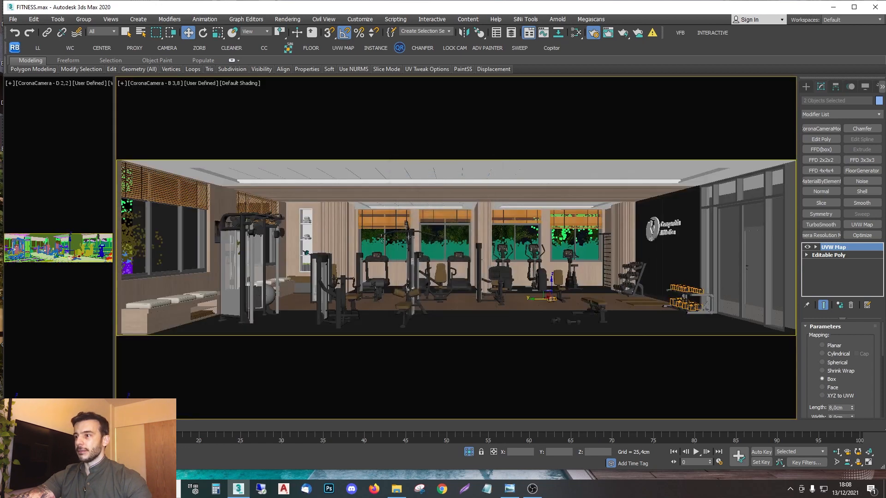
left_click(572, 322)
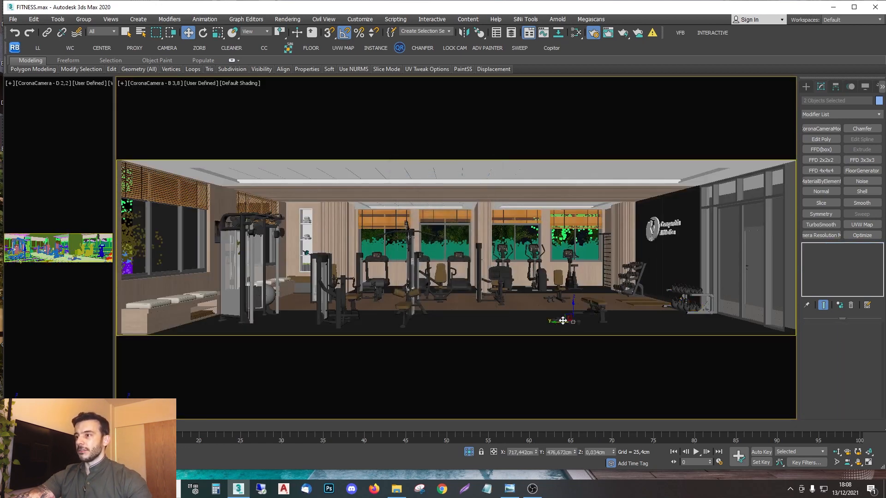
key("c")
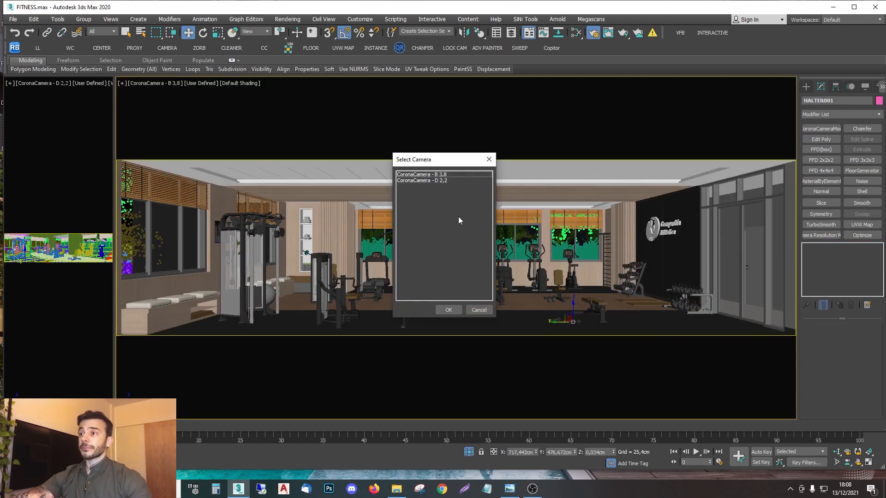
double_click(436, 180)
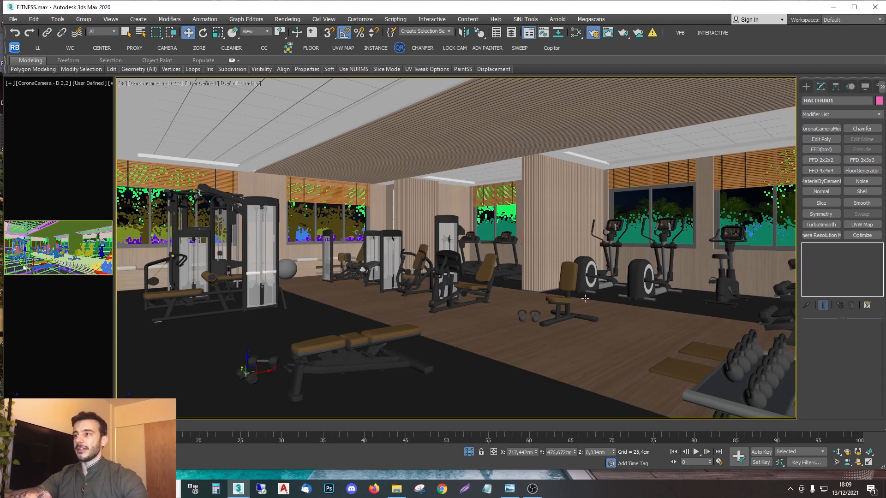
Step: Switch the viewport to CoronaCamera - B 3,8 and move the Lat Pulldown machine along Y to about 843 cm
key("c")
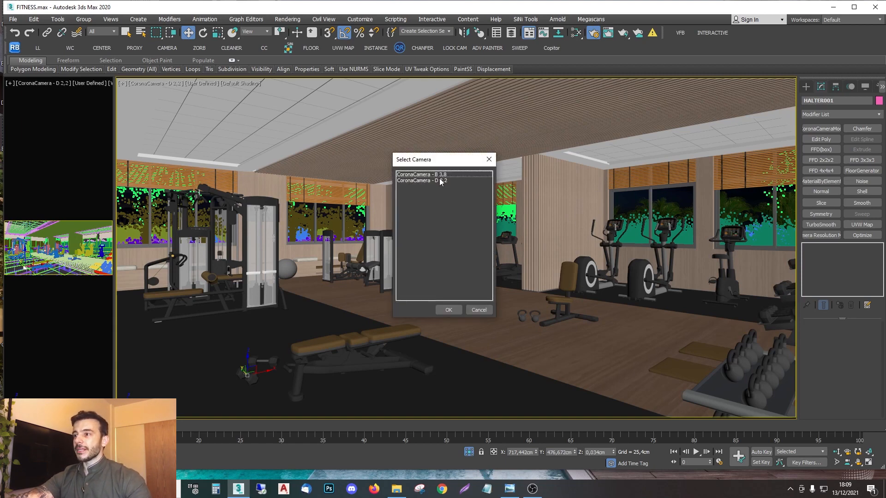
double_click(434, 175)
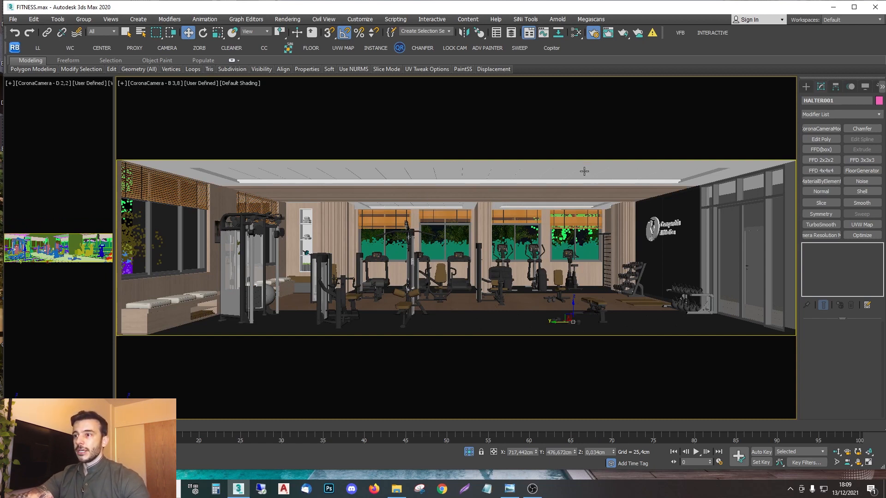
left_click(404, 309)
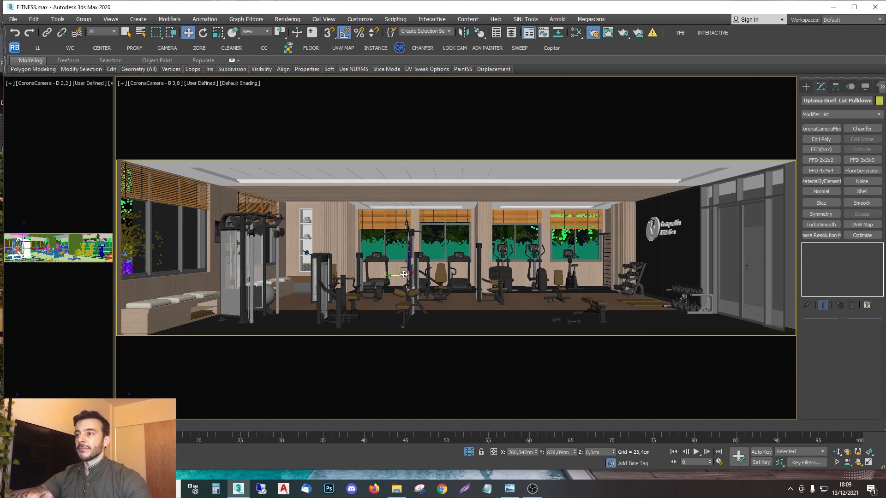
left_click_drag(396, 275, 386, 276)
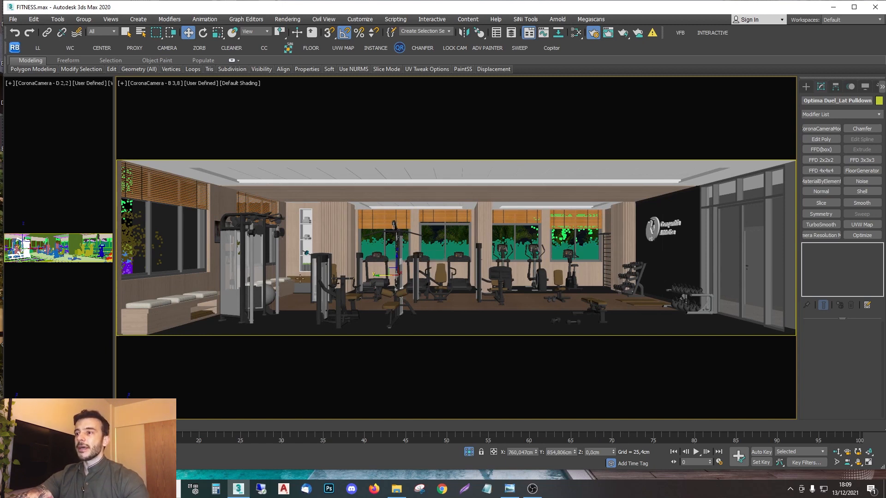
left_click_drag(381, 274, 379, 282)
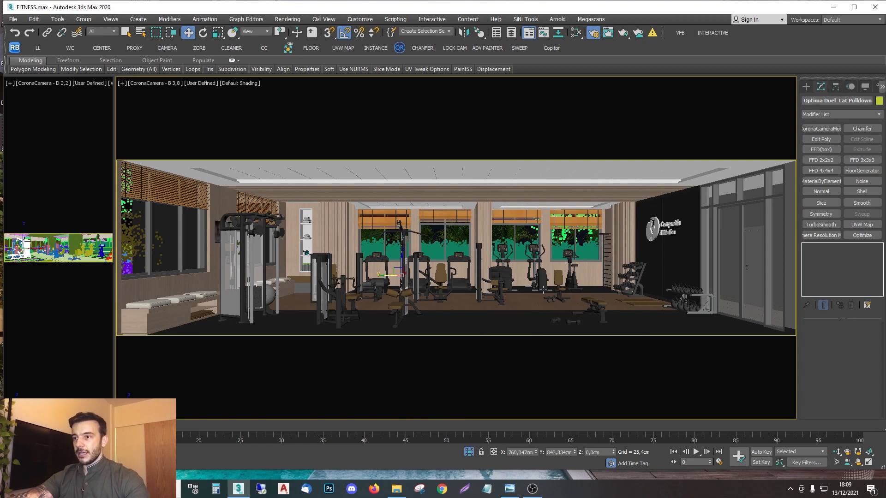
Step: Shift the Seated Row machine to about 971 cm in Y and switch the viewport to CoronaCamera - D 2,2
left_click(341, 292)
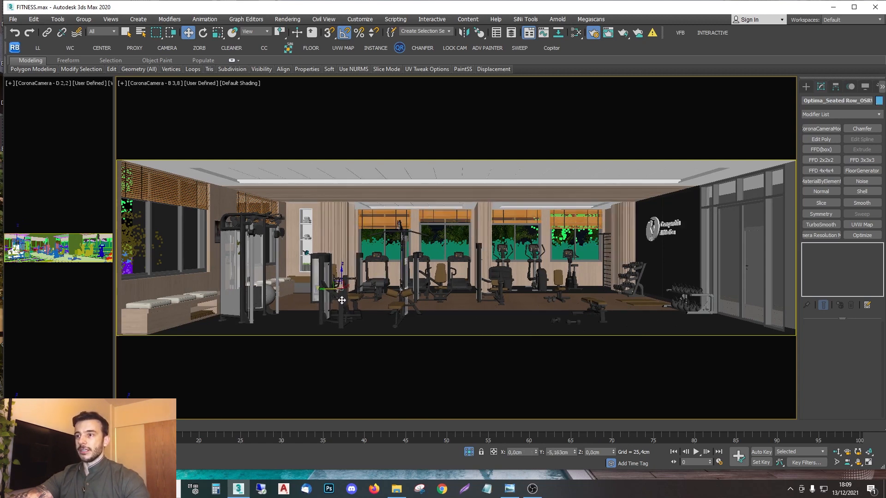
left_click_drag(343, 290, 368, 301)
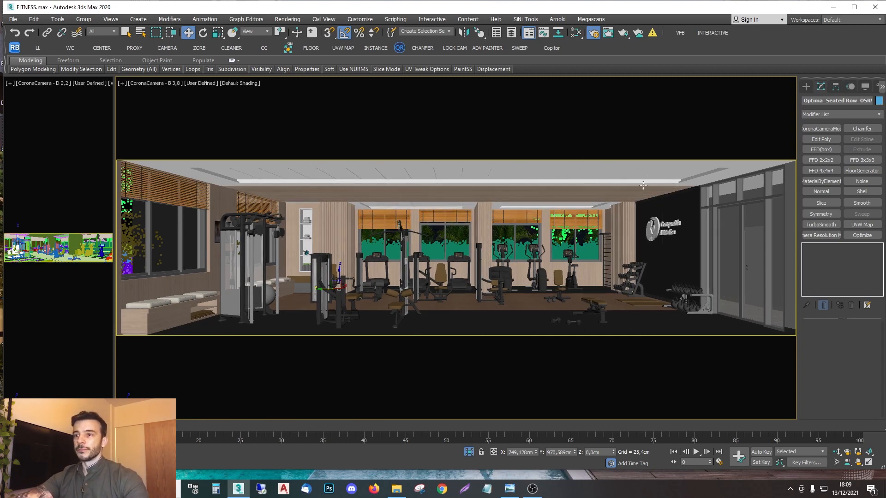
left_click(383, 181)
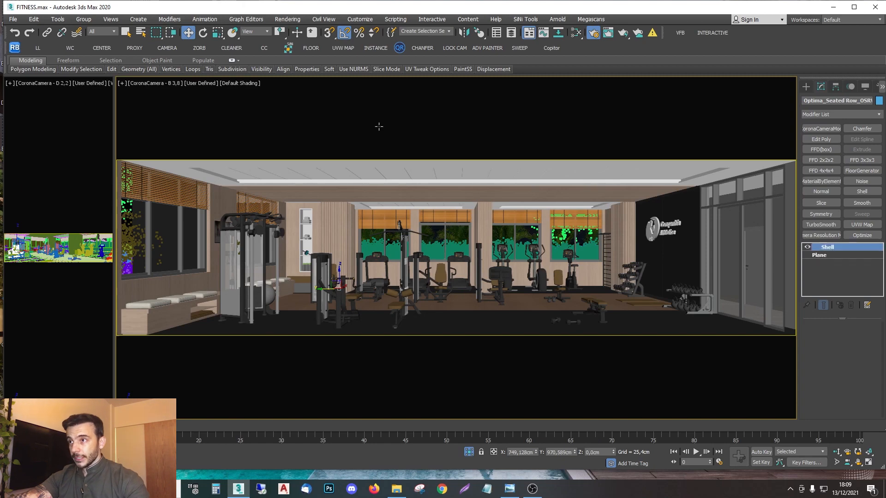
key("c")
double_click(423, 179)
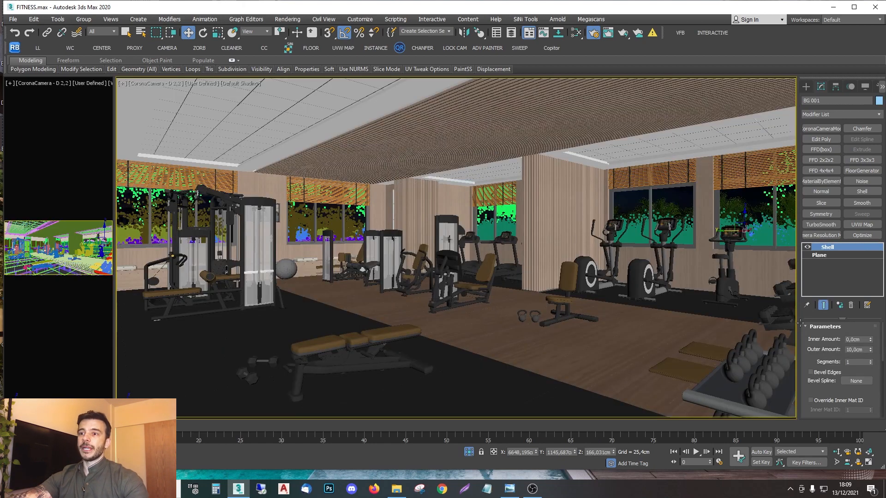
Step: Switch the viewport to the Top view in wireframe and frame the fitness room with its surrounding planting
left_click(536, 313)
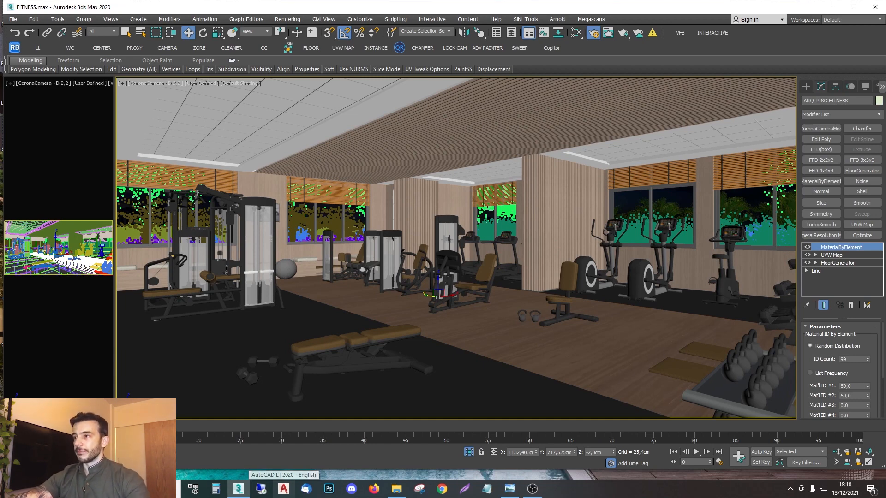
left_click(579, 198)
key("t")
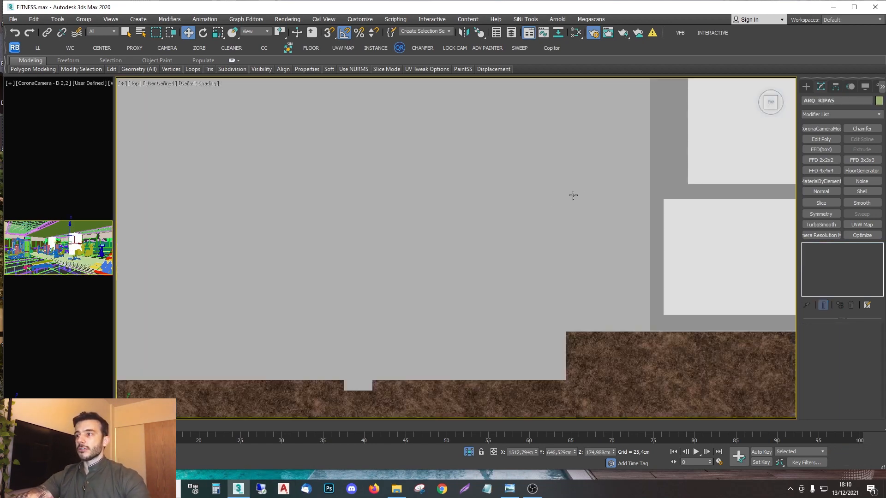
scroll(466, 221, "down", 5)
key("F3")
scroll(472, 214, "down", 5)
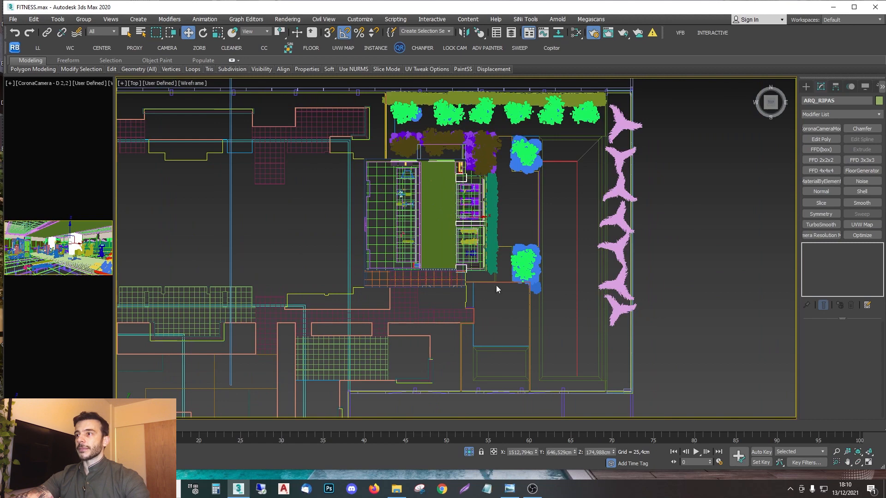
scroll(369, 178, "up", 1)
middle_click_drag(486, 257, 518, 223)
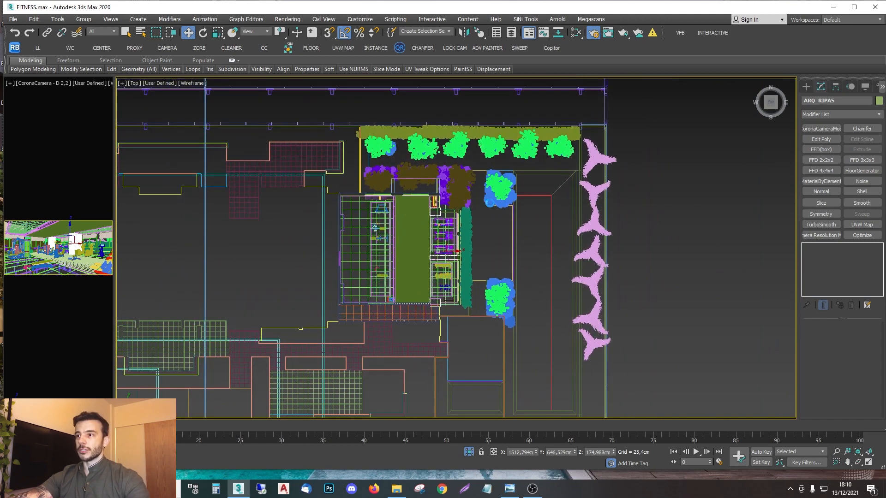
Step: Switch the viewport to CoronaCamera - B 3,8 with default shading
key("c")
double_click(424, 178)
key("F3")
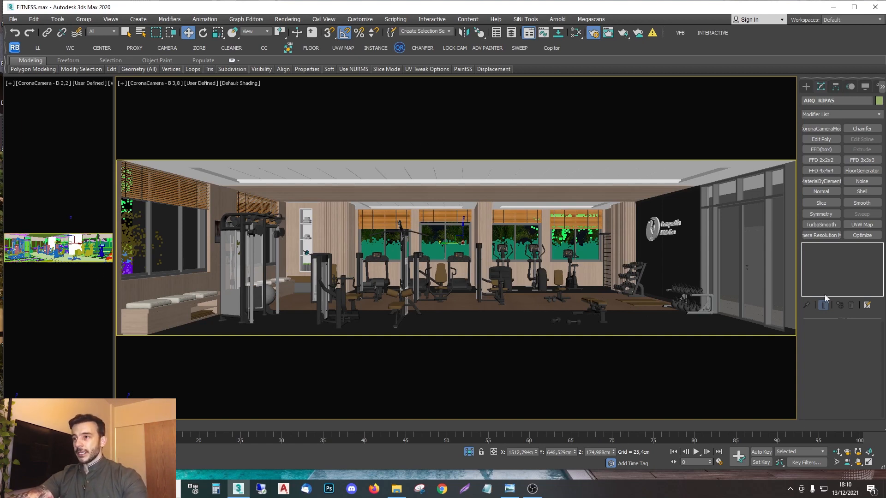
Step: Show the EXTERIOR group zoomed in the wireframe Top view and turn off the safe frame
key("F3")
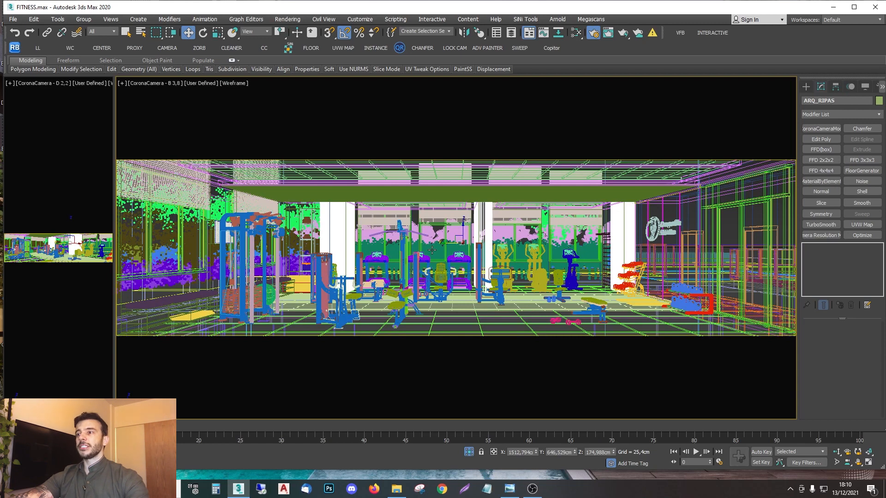
left_click(433, 250)
key("t")
key("z")
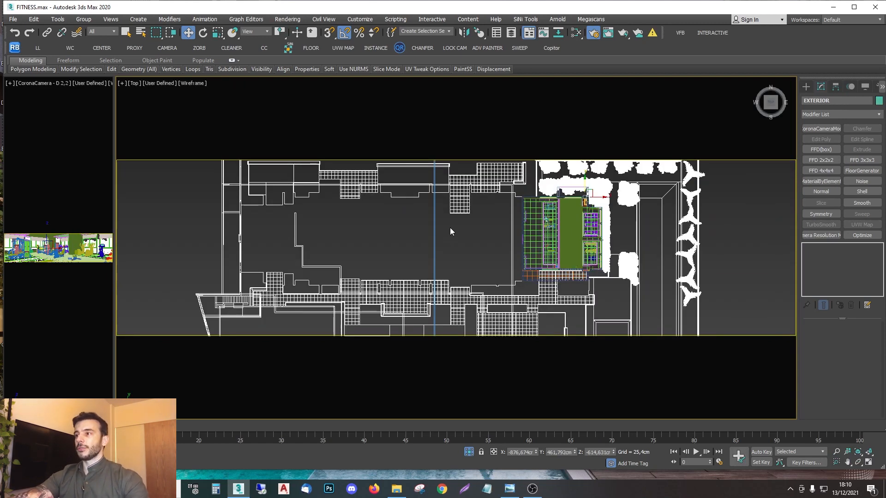
key("shift+f")
Step: Clear the EXTERIOR group selection and look over the full wireframe site plan
middle_click_drag(622, 337, 463, 321)
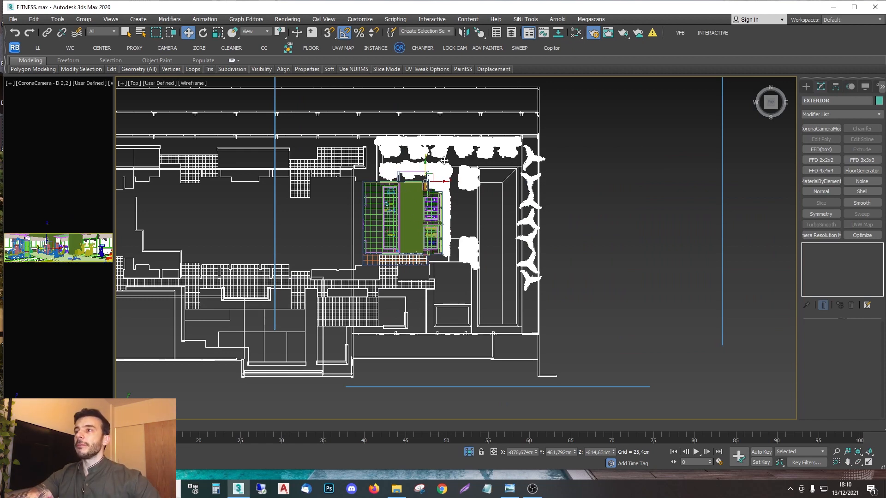
middle_click_drag(447, 185, 470, 187)
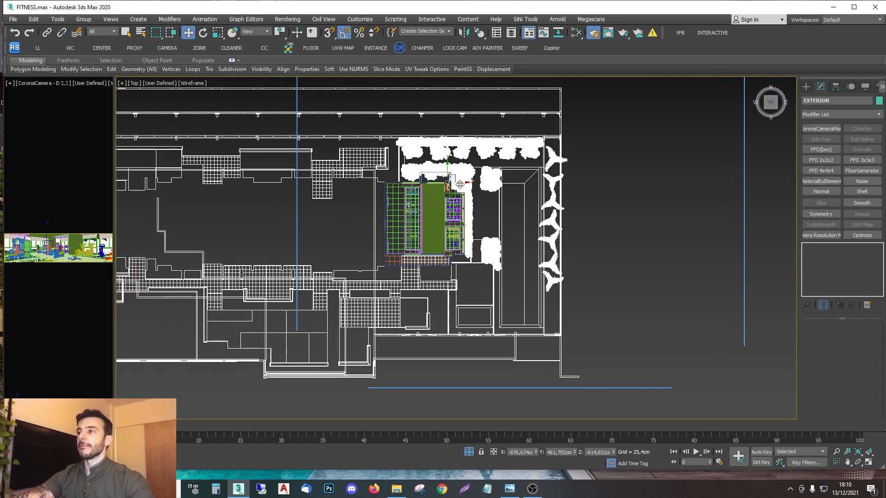
middle_click_drag(456, 217, 469, 223)
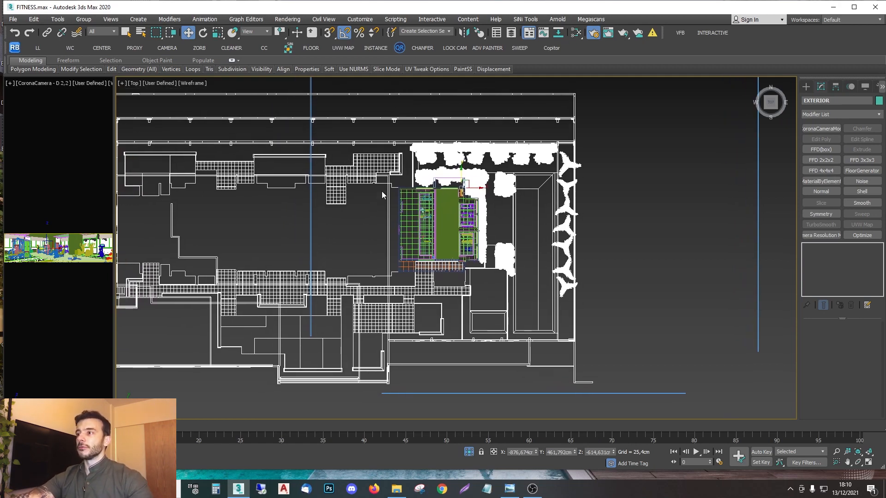
left_click(647, 211)
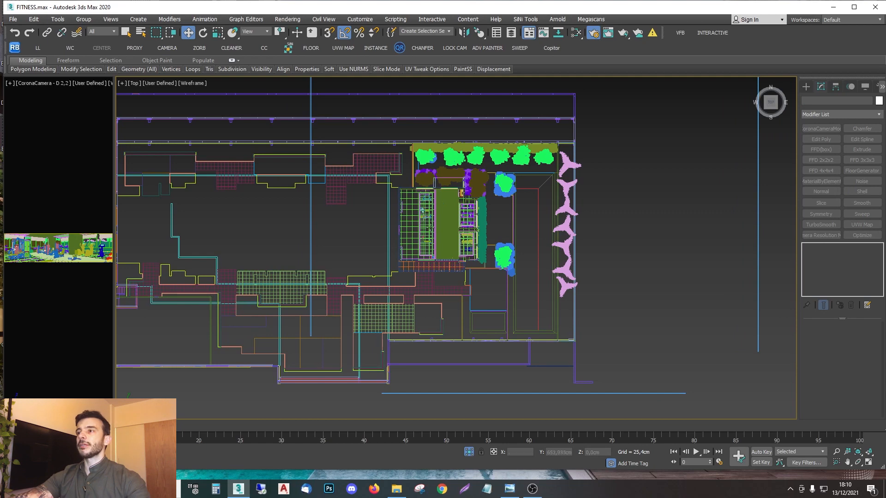
middle_click_drag(413, 209, 477, 193)
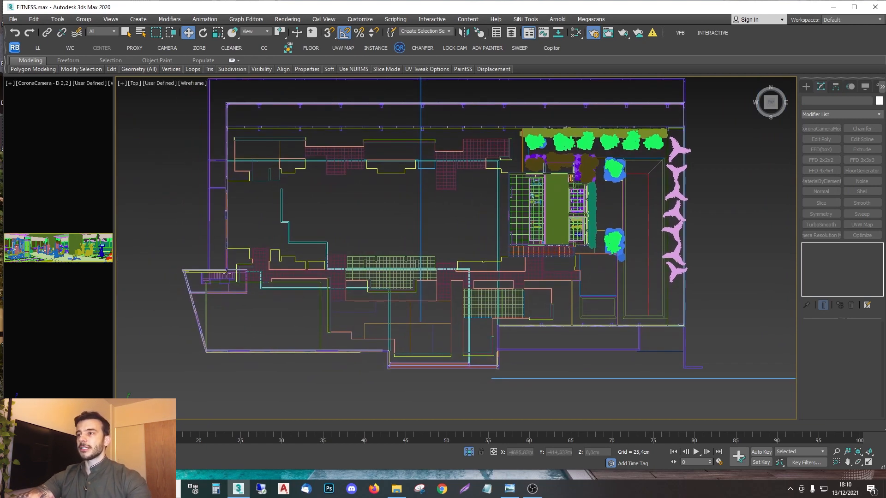
Step: Display the Top view with default shading and examine the site's play areas, decks, paths and pool
key("F3")
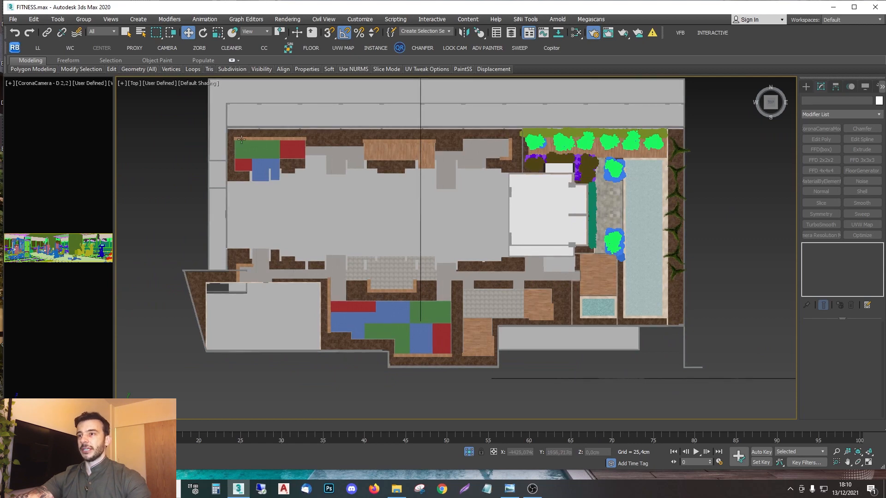
scroll(242, 138, "up", 3)
scroll(300, 157, "up", 3)
scroll(334, 210, "down", 6)
middle_click_drag(390, 279, 299, 224)
scroll(362, 281, "up", 4)
middle_click_drag(380, 246, 646, 236)
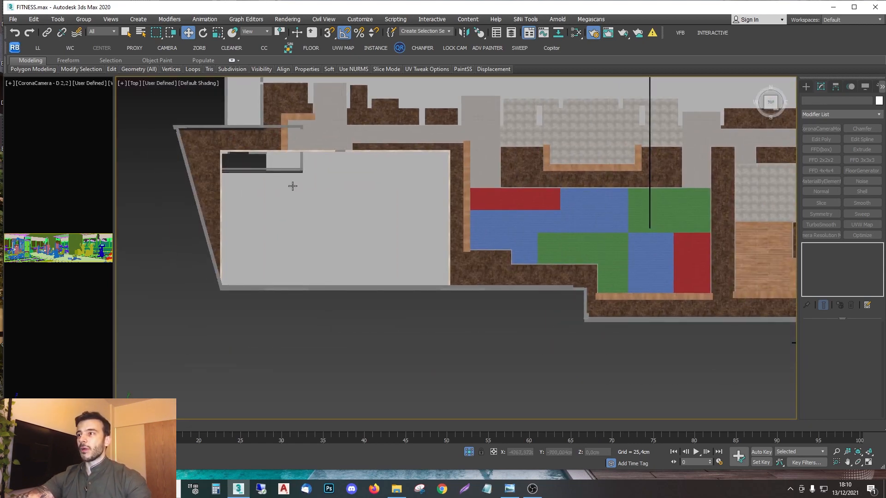
middle_click_drag(402, 211, 126, 279)
scroll(276, 276, "down", 2)
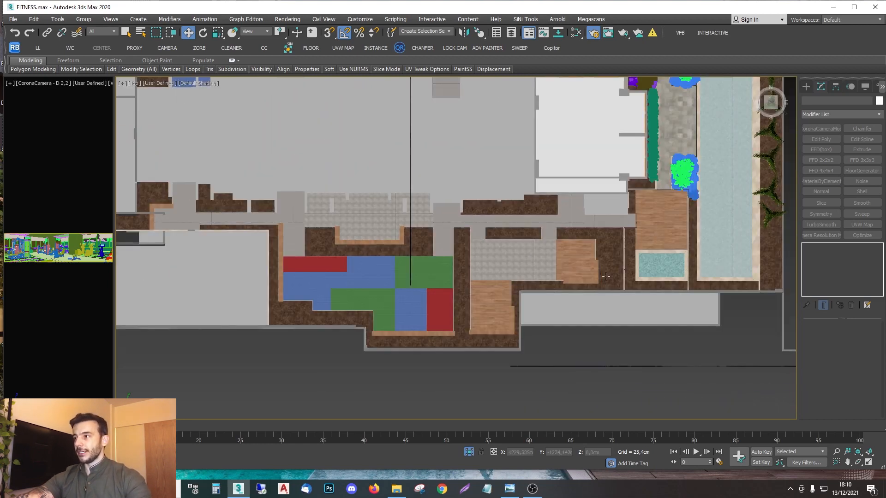
scroll(408, 283, "up", 7)
key("z")
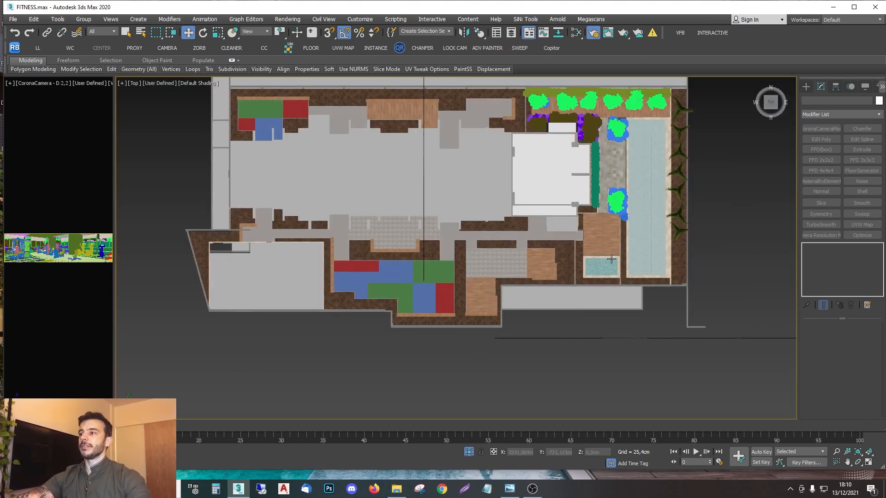
middle_click_drag(535, 259, 420, 285)
middle_click_drag(255, 178, 326, 159)
middle_click_drag(478, 155, 412, 164)
scroll(437, 118, "up", 4)
Step: Switch the viewport to CoronaCamera - D 2,2, to CoronaCamera - B 3,8, and back to CoronaCamera - D 2,2
key("c")
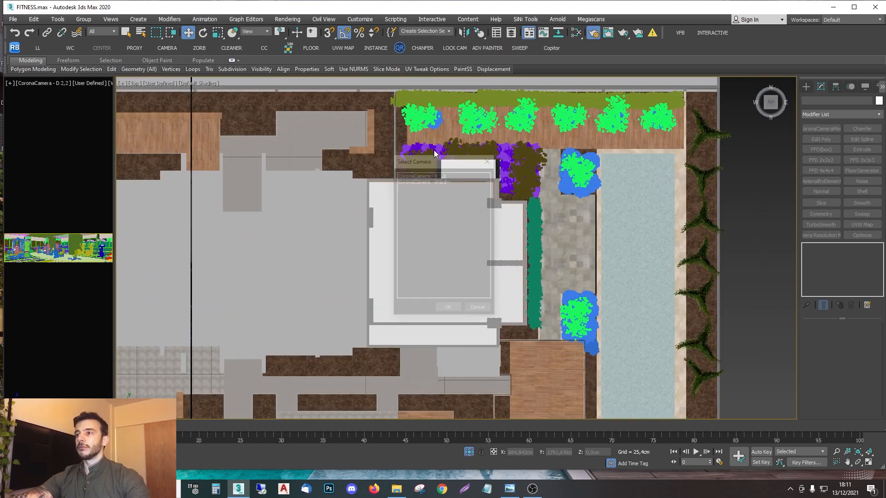
double_click(442, 181)
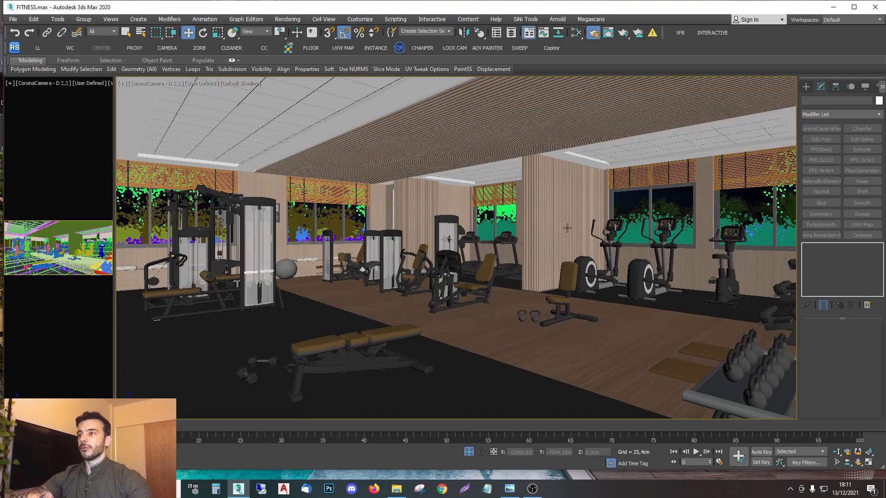
key("c")
double_click(430, 175)
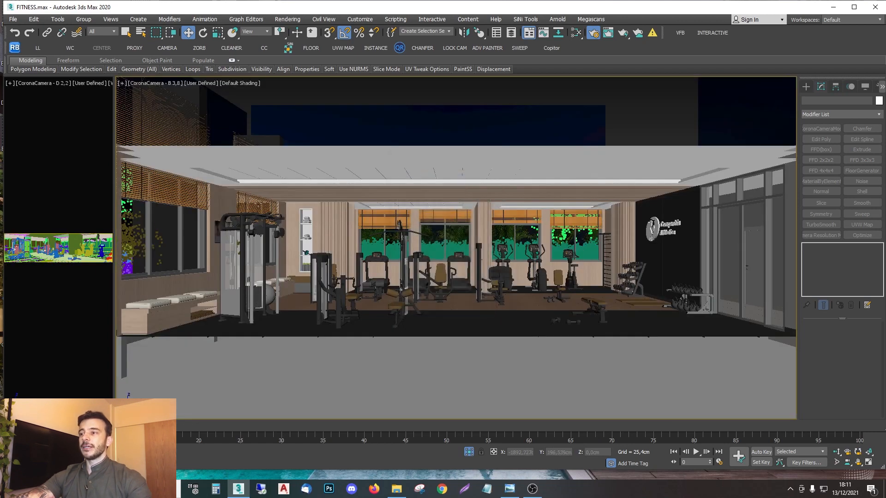
key("c")
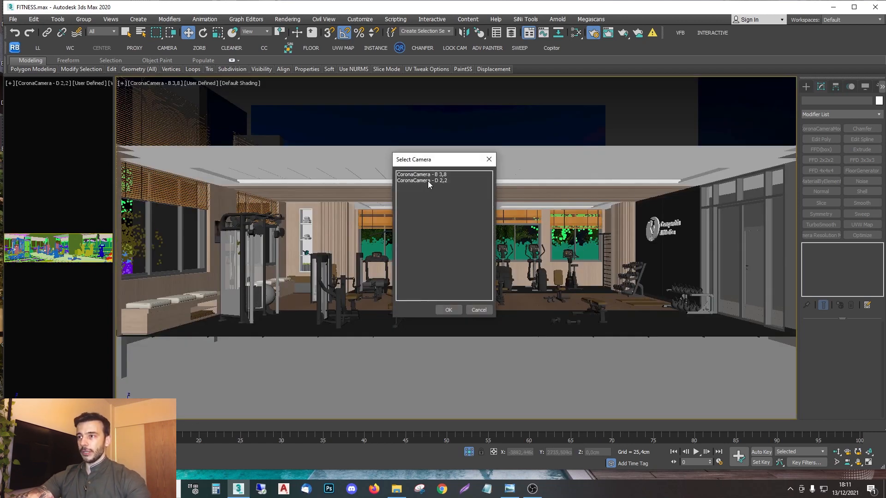
double_click(427, 181)
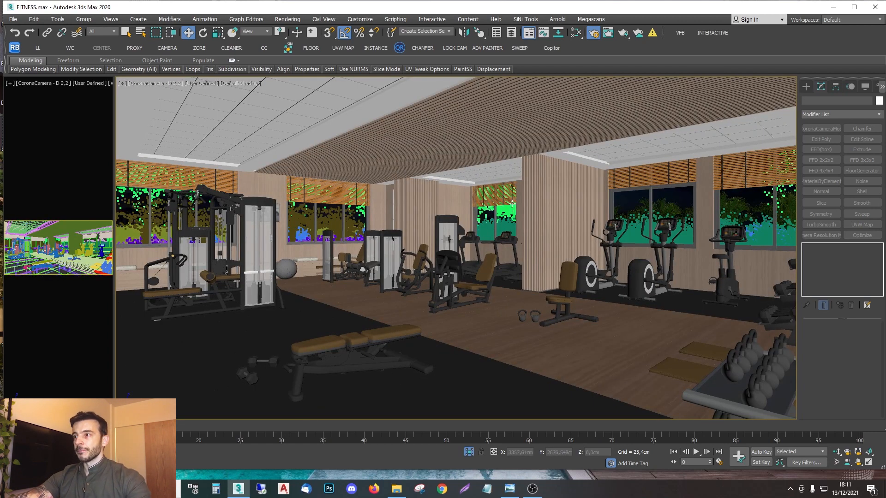
Step: Inspect the slatted columns in wireframe through CoronaCamera - D 2,2, clear the selection and restore default shading
left_click(521, 174)
key("F3")
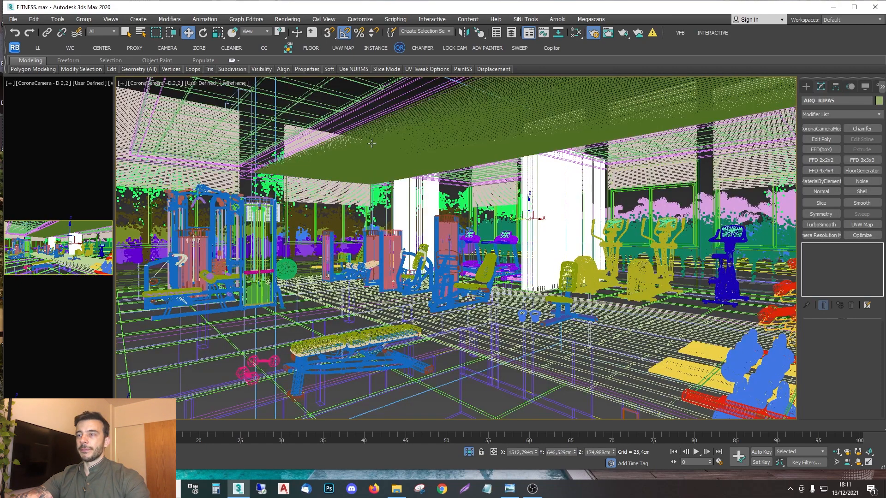
left_click(336, 87)
key("F3")
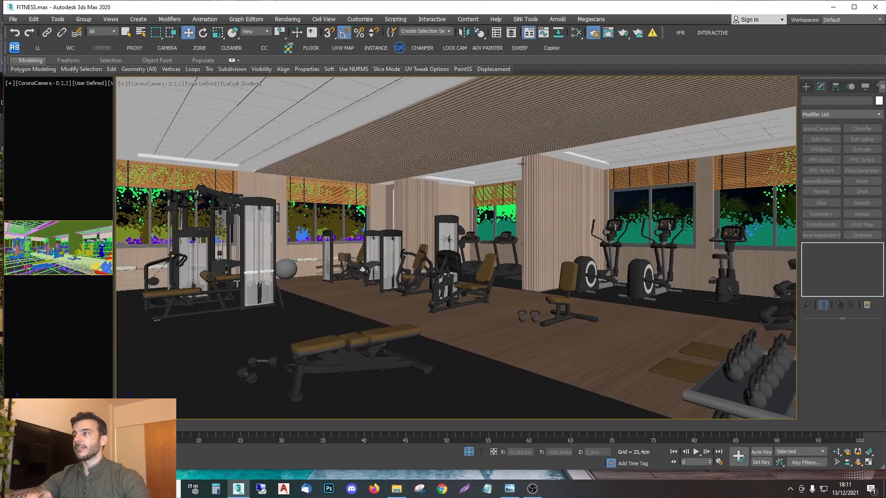
Step: Switch to the wireframe Top view and examine the fitness room and the garden beside it
key("F3")
key("t")
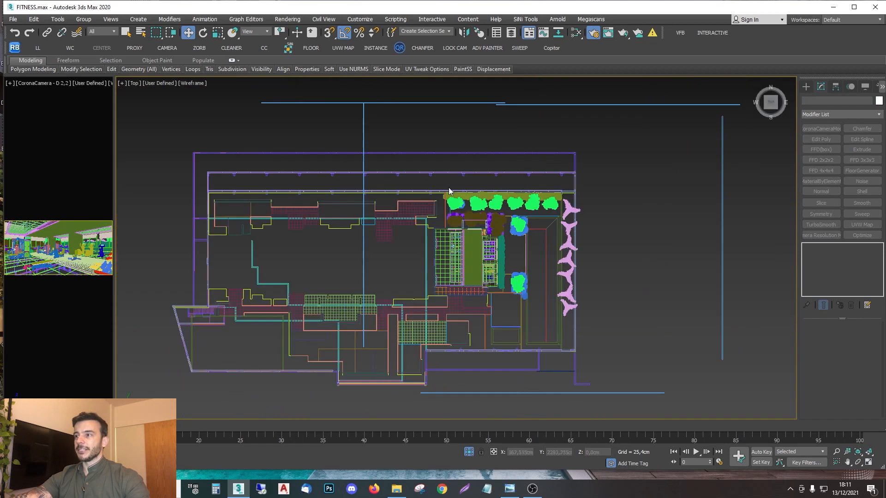
scroll(483, 161, "up", 2)
scroll(706, 285, "up", 2)
middle_click_drag(721, 278, 693, 238)
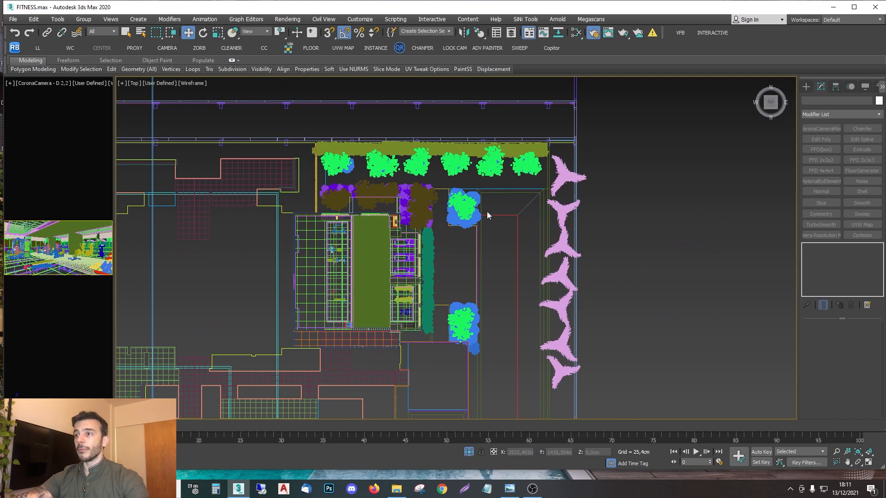
scroll(375, 188, "up", 4)
scroll(503, 191, "down", 4)
scroll(401, 265, "up", 2)
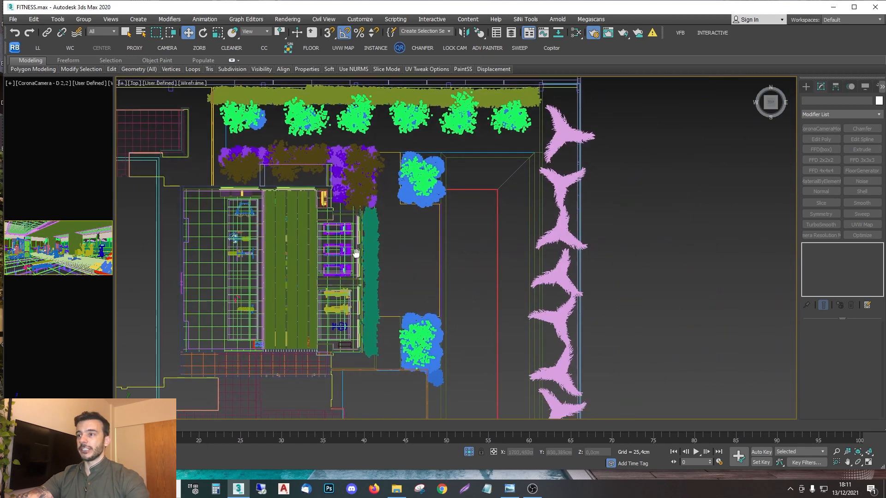
middle_click_drag(385, 240, 513, 162)
Step: Compare the overall site plan with the gym equipment layout inside the fitness room from above
scroll(512, 161, "down", 3)
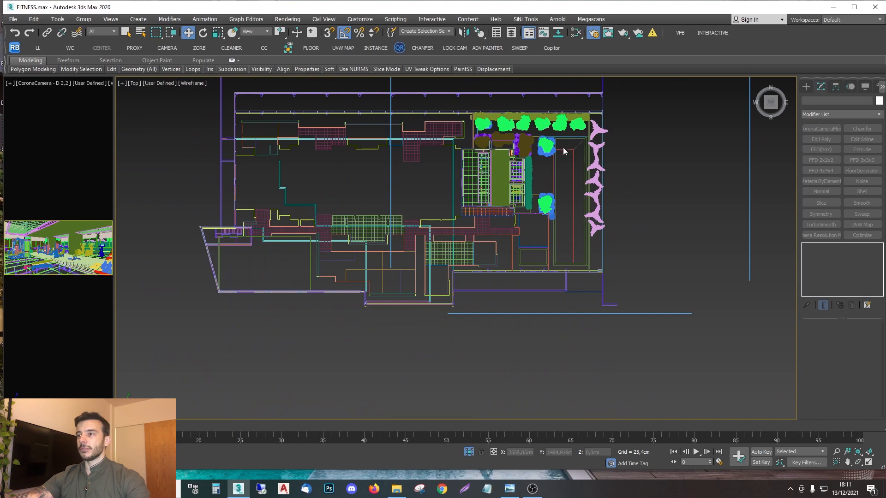
middle_click_drag(563, 147, 494, 156)
scroll(478, 207, "up", 4)
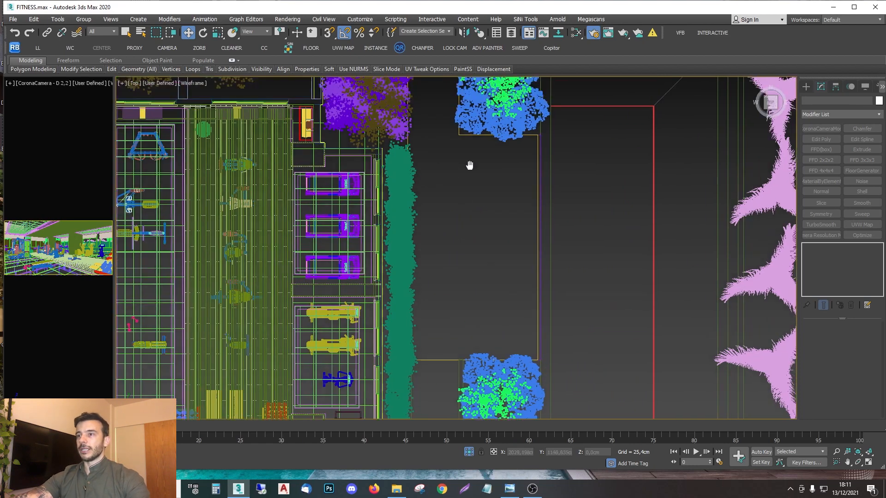
scroll(632, 246, "down", 4)
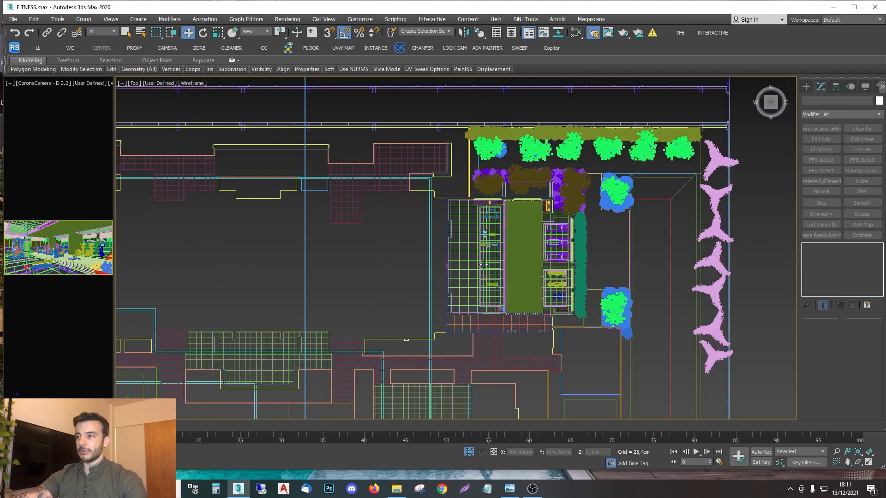
scroll(496, 300, "down", 4)
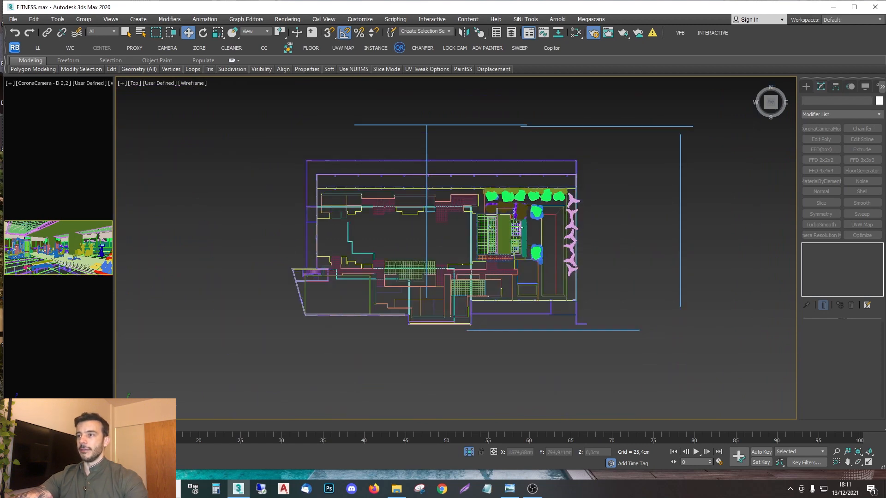
scroll(518, 228, "up", 3)
middle_click_drag(441, 252, 406, 263)
scroll(431, 179, "up", 4)
middle_click_drag(509, 296, 652, 276)
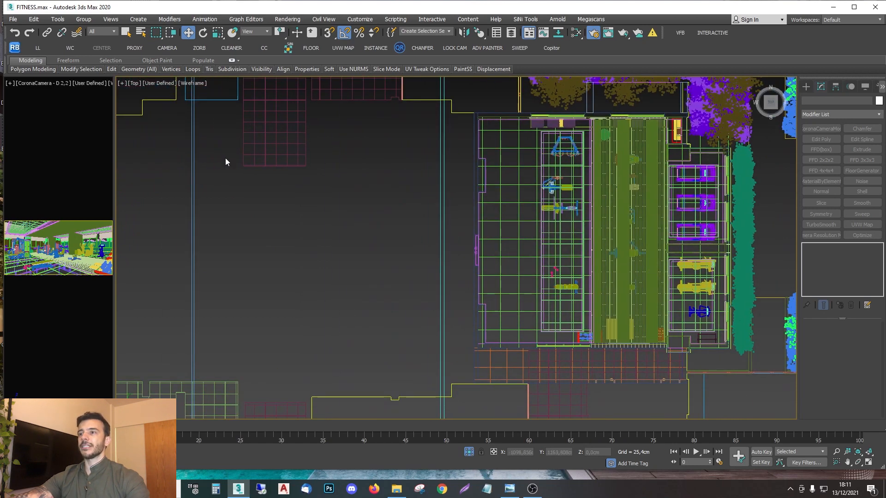
scroll(294, 134, "down", 4)
scroll(407, 198, "down", 4)
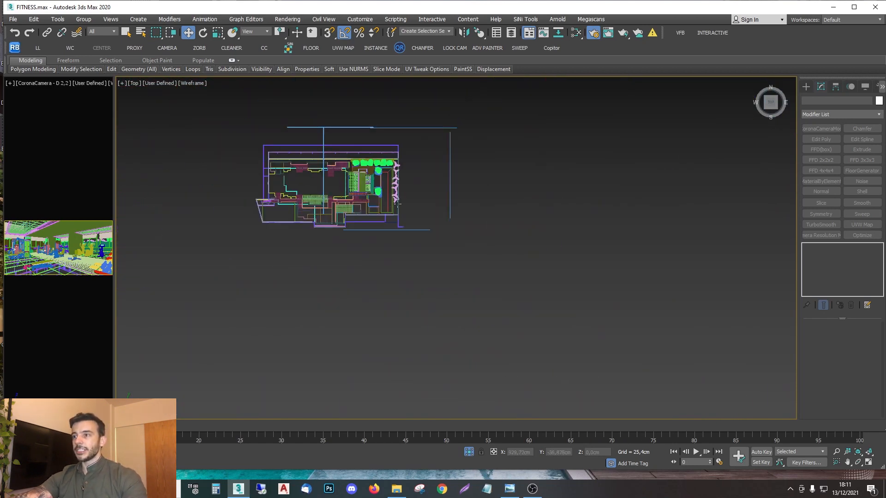
scroll(387, 183, "up", 3)
scroll(387, 183, "up", 3)
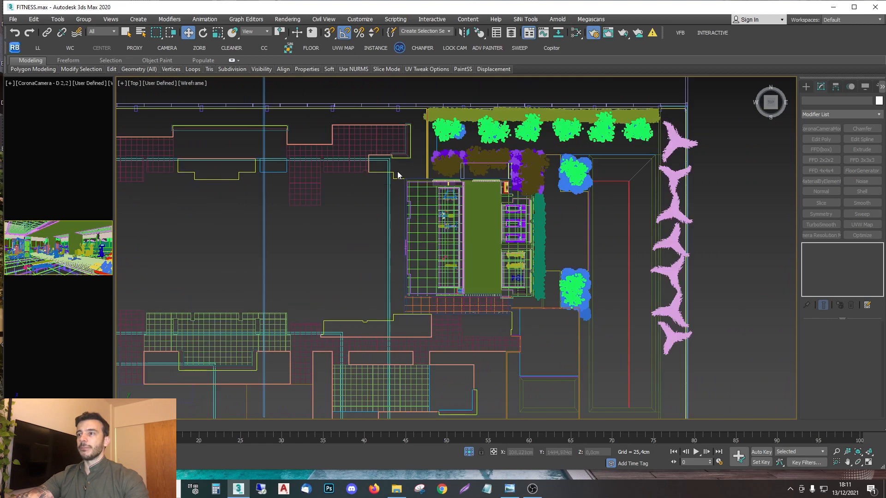
scroll(449, 209, "up", 2)
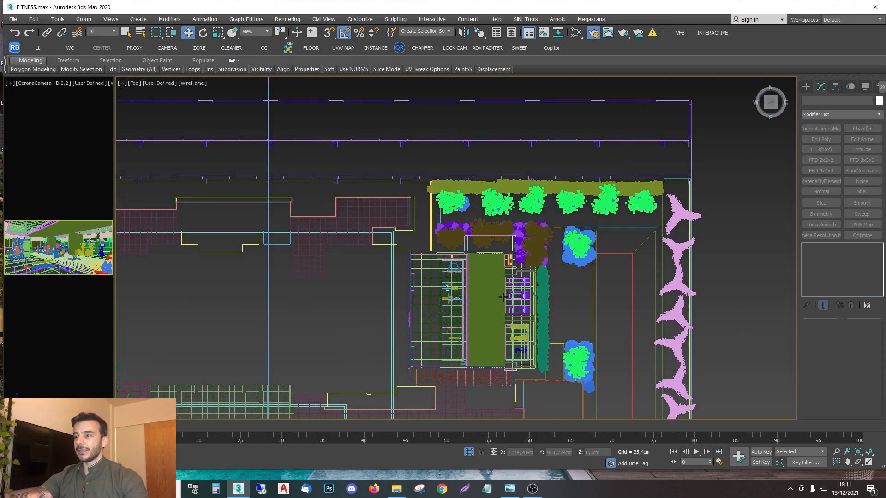
scroll(568, 369, "up", 2)
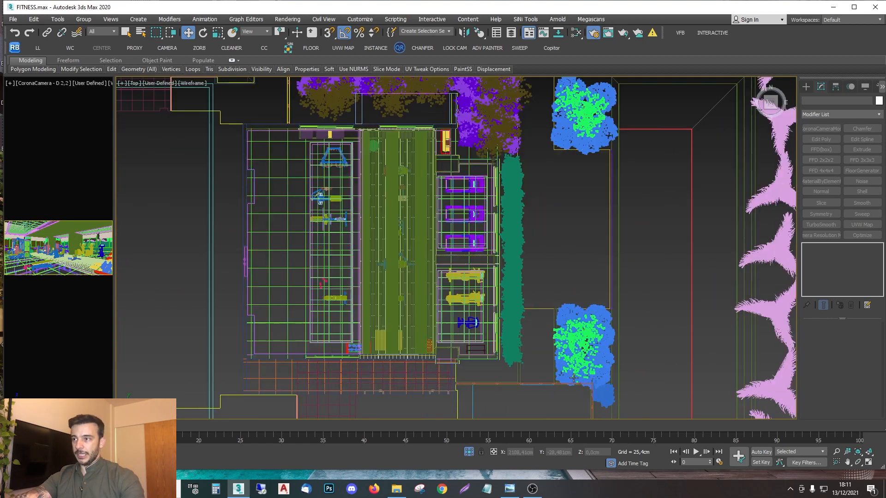
Step: Show the palms beside the pool in default shading and open the EXTERIOR group that contains them
middle_click_drag(562, 305, 629, 207)
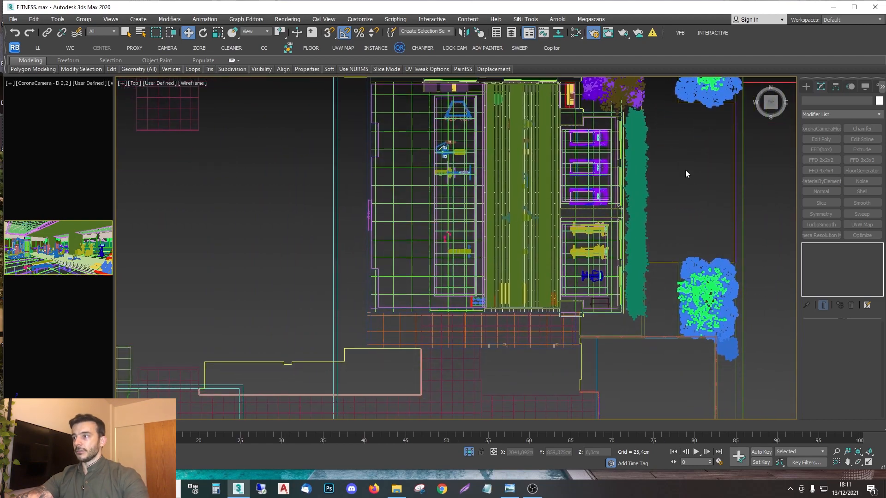
middle_click_drag(690, 217, 370, 241)
key("F3")
mouse_move(441, 310)
middle_mouse_down("alt")
mouse_move(406, 252)
mouse_move(395, 282)
middle_mouse_up("alt")
middle_click_drag(520, 267, 423, 235)
scroll(442, 300, "up", 5)
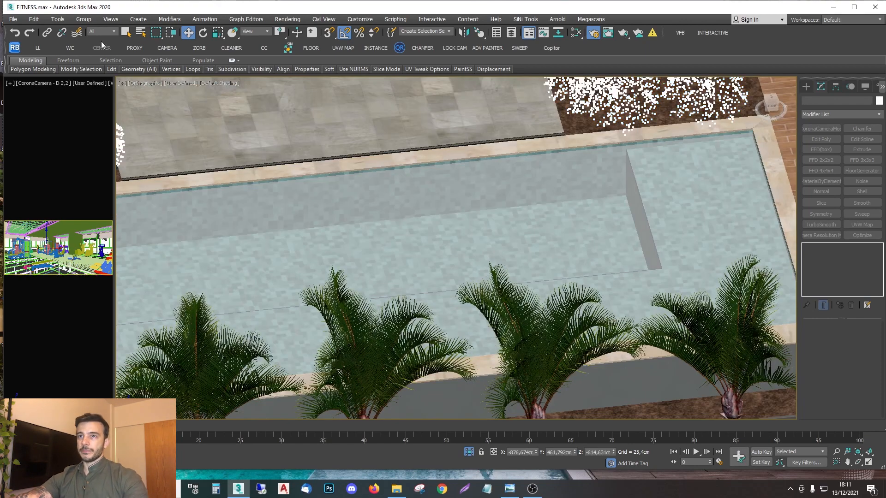
left_click(81, 21)
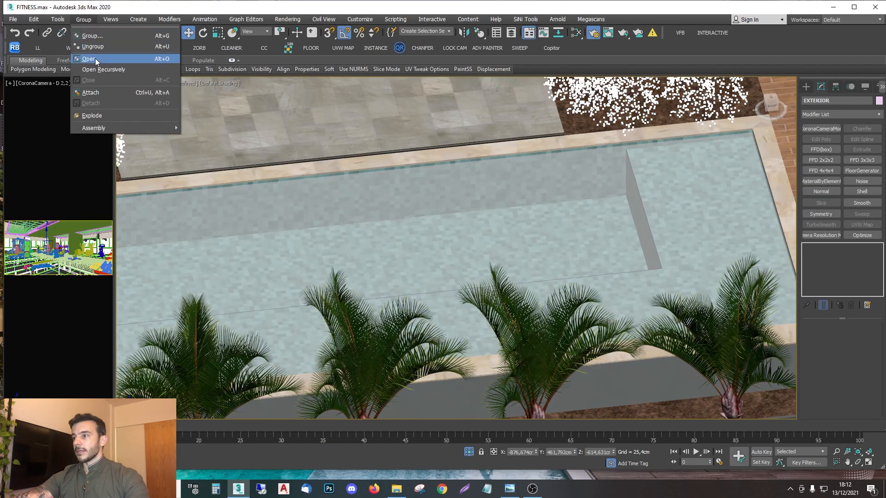
left_click(95, 59)
Step: Select a poolside palm proxy and set its viewport display method to Point cloud
left_click(536, 342)
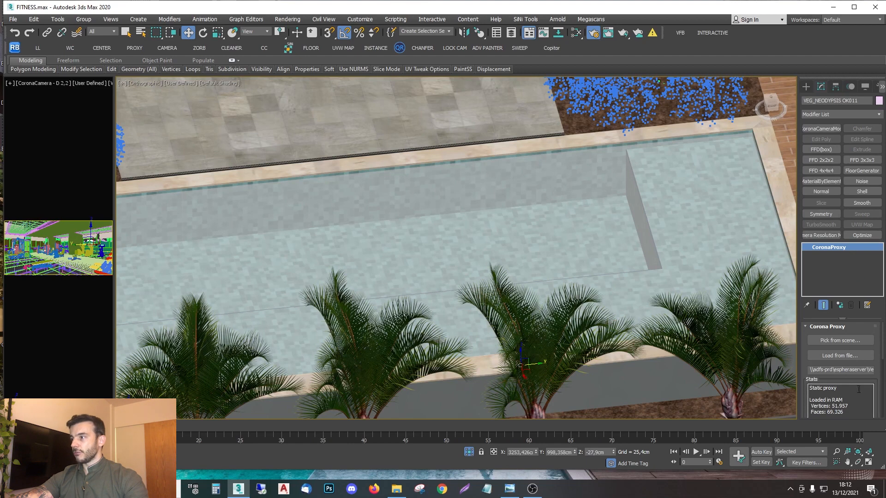
scroll(825, 369, "down", 5)
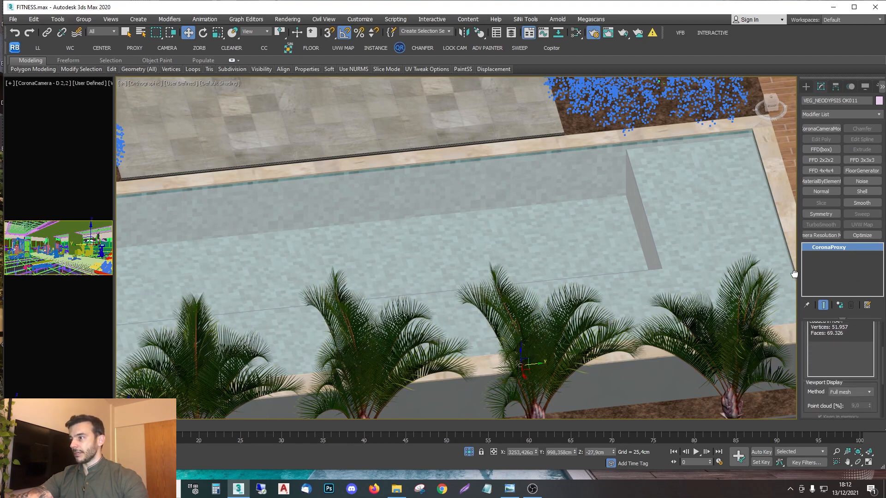
left_click(844, 375)
left_click(845, 380)
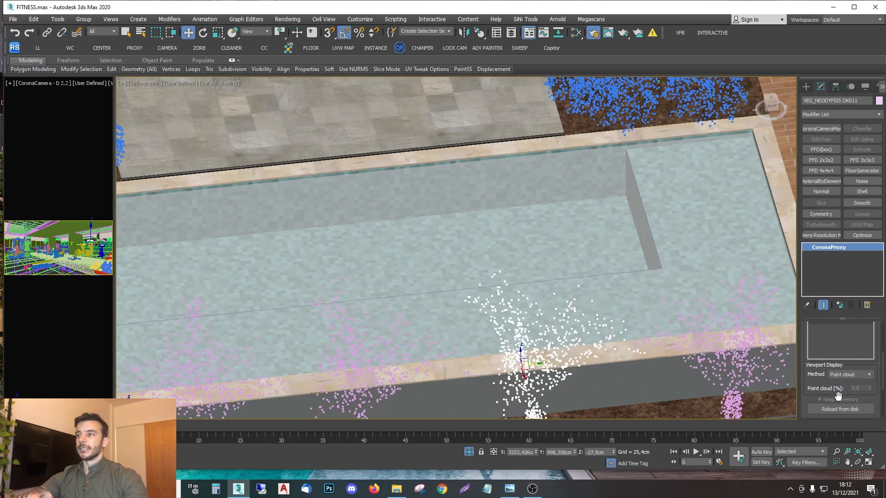
Step: Examine the whole building from above and the point-cloud planting beds beside the pool
scroll(544, 186, "down", 5)
scroll(544, 185, "down", 2)
middle_click_drag(542, 183, 394, 286)
scroll(413, 256, "down", 4)
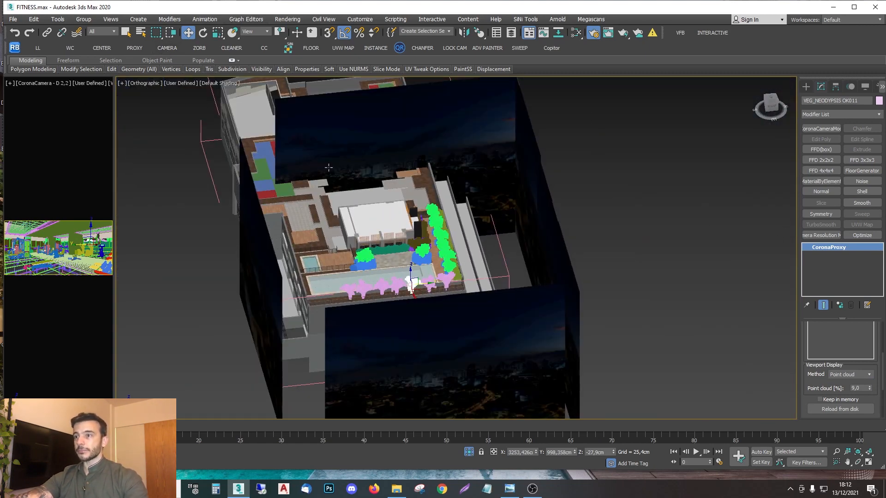
middle_click_drag(321, 190, 330, 194, "alt")
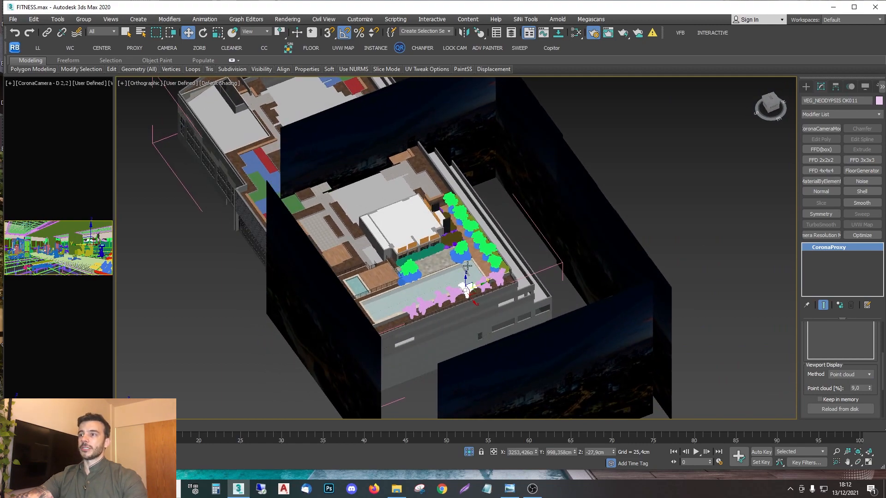
scroll(467, 266, "up", 5)
scroll(437, 205, "up", 8)
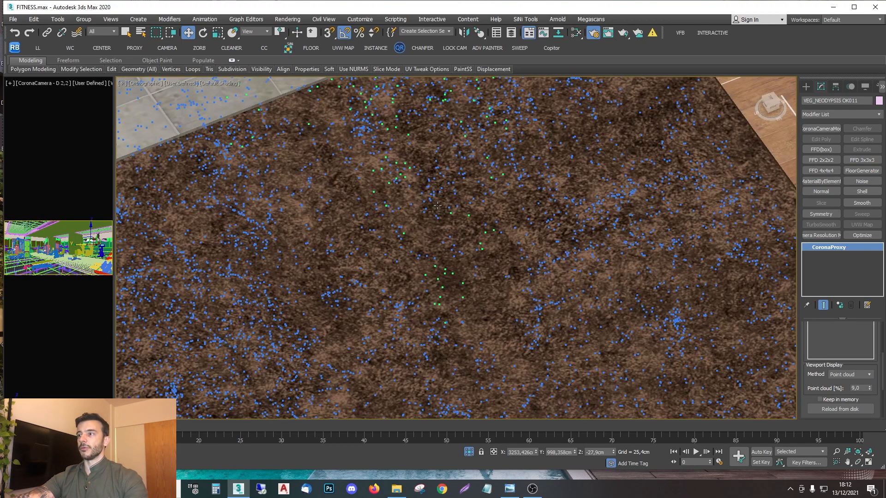
scroll(599, 291, "down", 2)
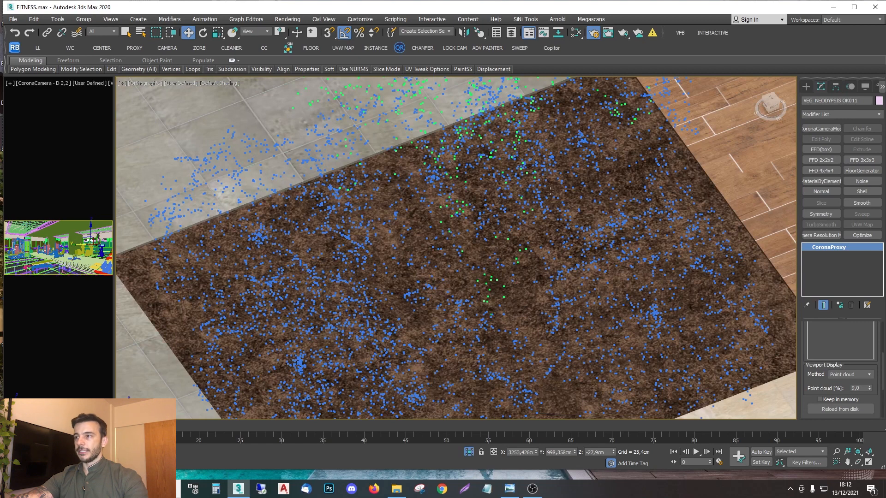
Step: Switch the viewport to CoronaCamera - B 3,8 and try to close the open group from the ARQ_MADEIRA object
key("c")
double_click(432, 175)
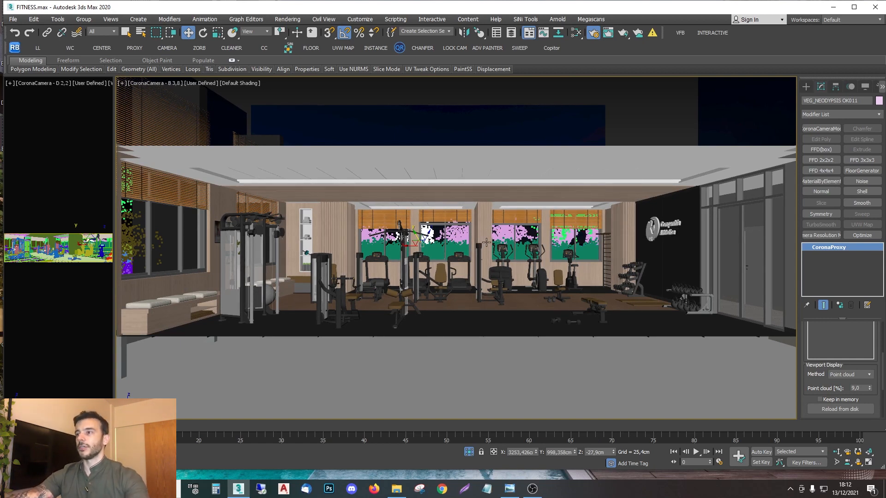
left_click(467, 116)
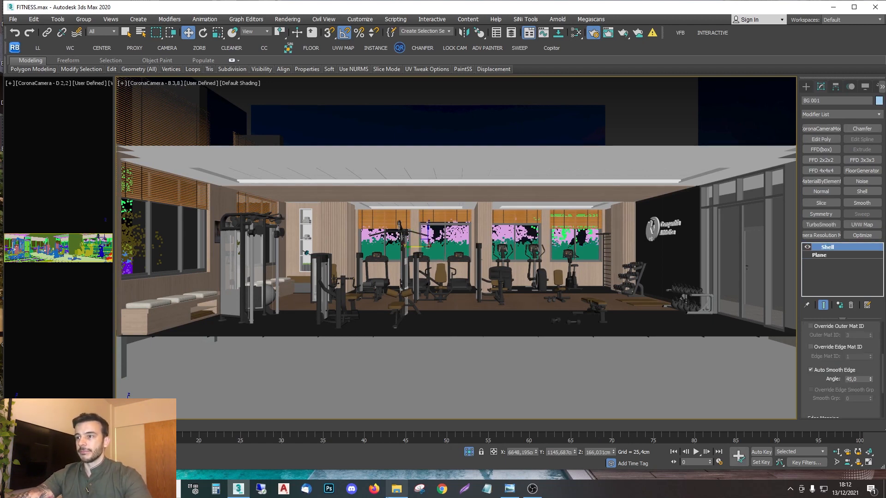
mouse_move(397, 489)
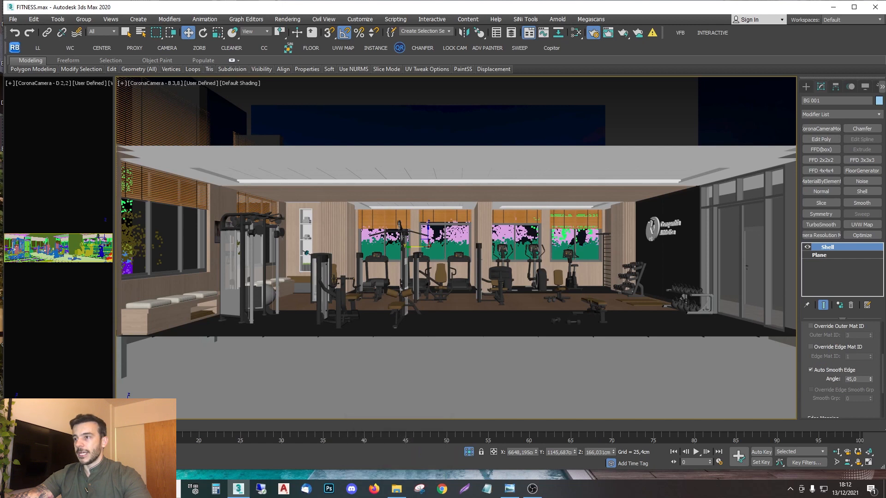
left_click(446, 320)
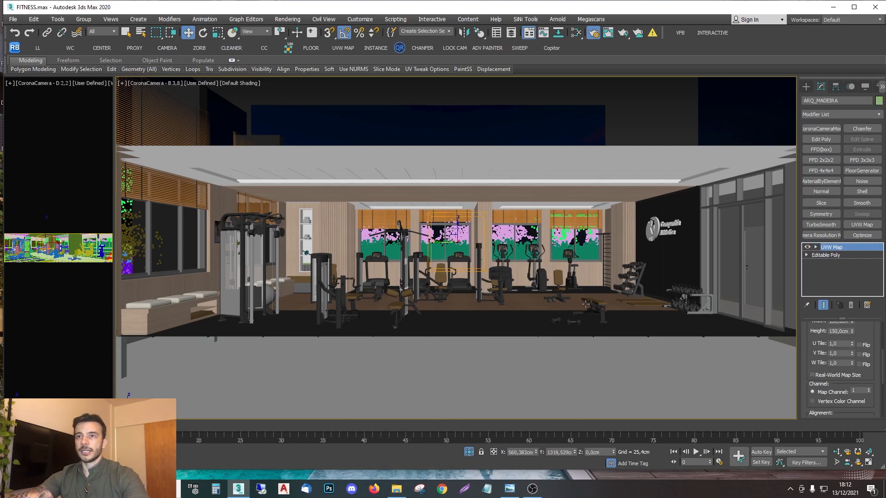
left_click(83, 20)
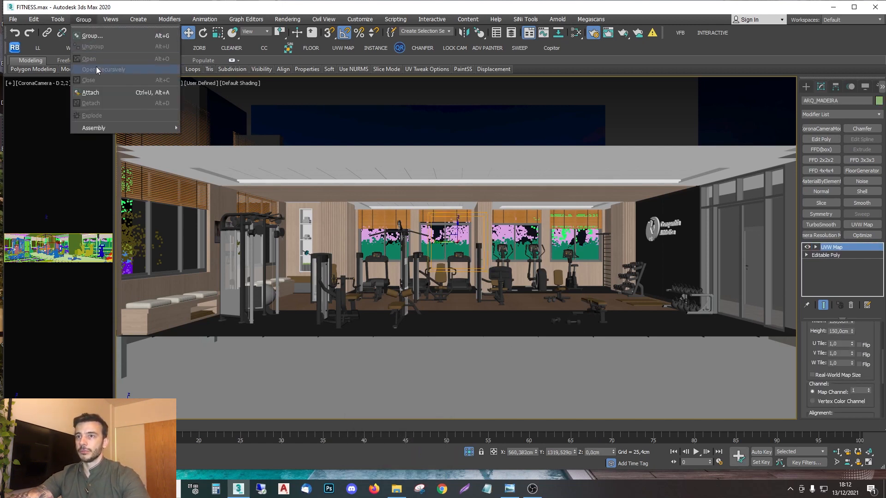
left_click(426, 224)
Step: Display the camera view in wireframe, select a palm behind the windows, close its group and clear the selection
key("F3")
left_click(441, 236)
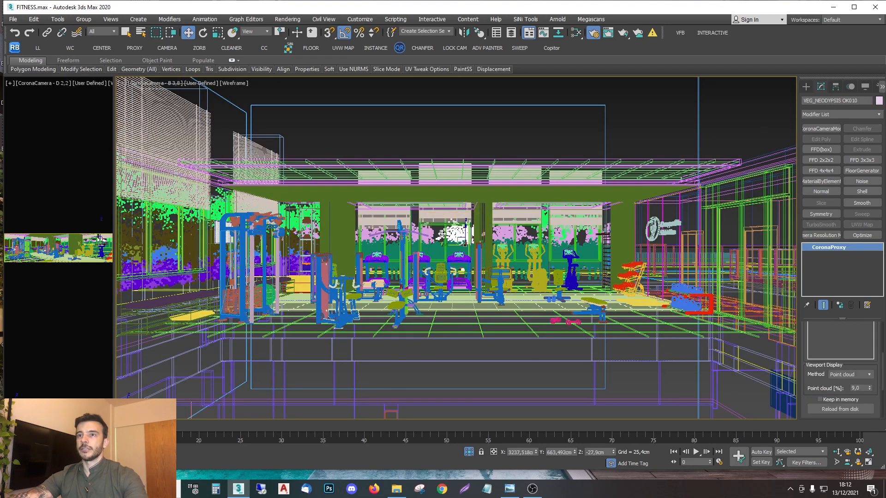
left_click(84, 20)
left_click(95, 69)
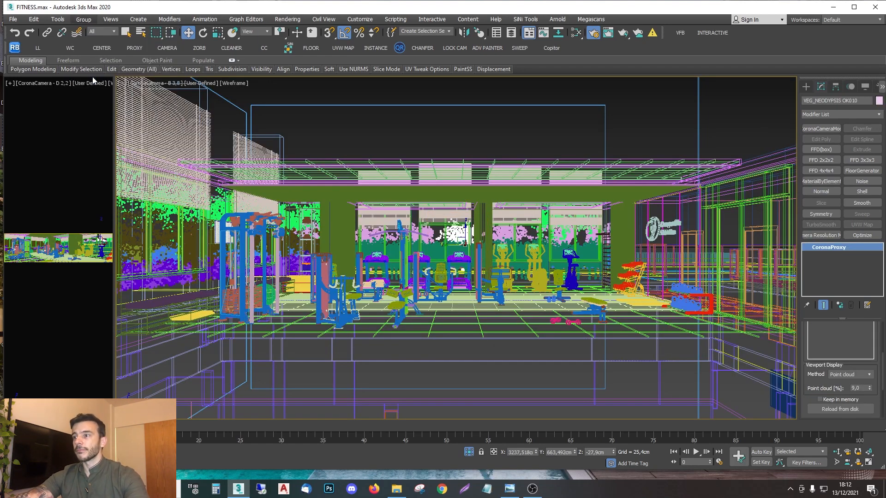
left_click(476, 129)
Step: Reapply CoronaCamera - B 3,8 in default shading and change the viewport to CoronaCamera - D 2,2
key("c")
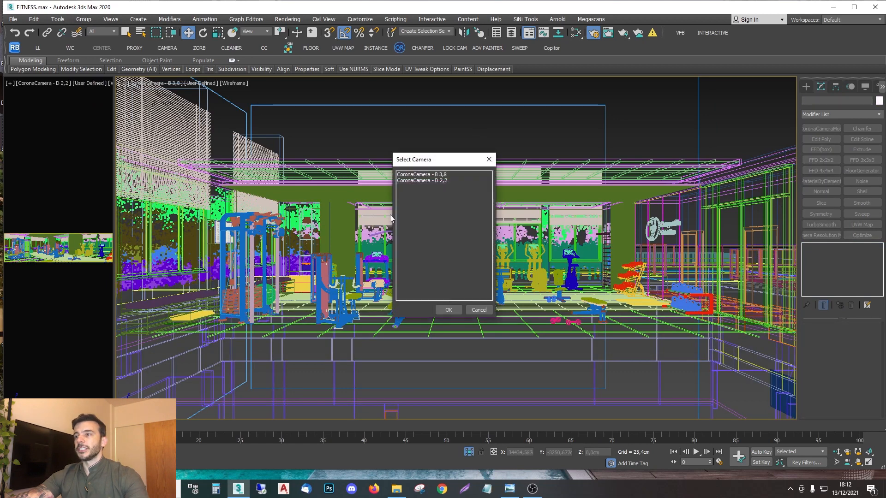
double_click(435, 176)
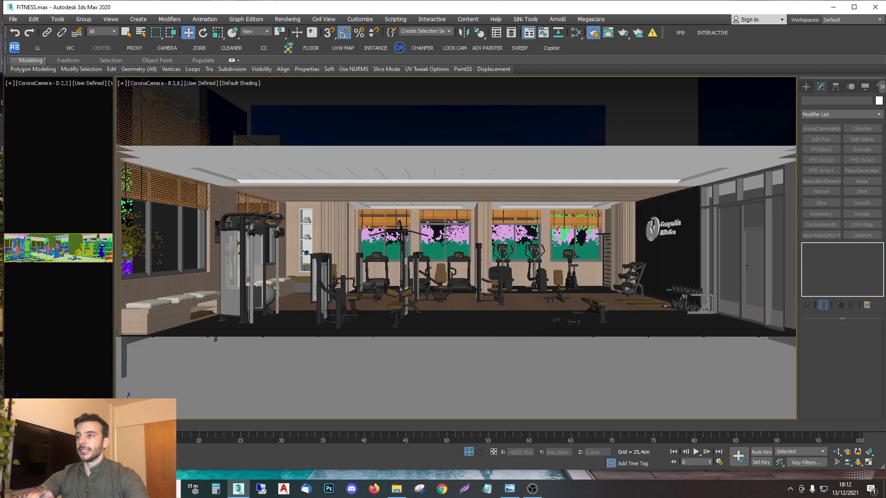
key("c")
double_click(425, 182)
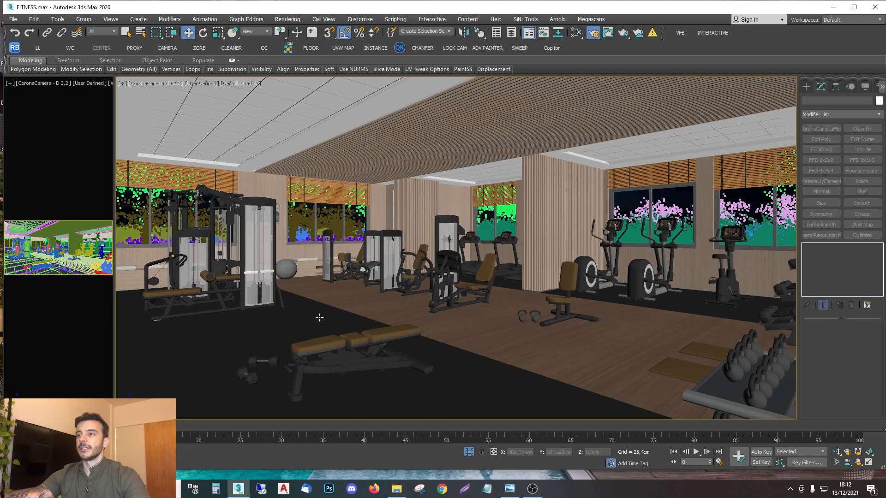
Step: Inspect the benches and slatted columns through CoronaCamera - D 2,2 in wireframe and in default shading
left_click(316, 344)
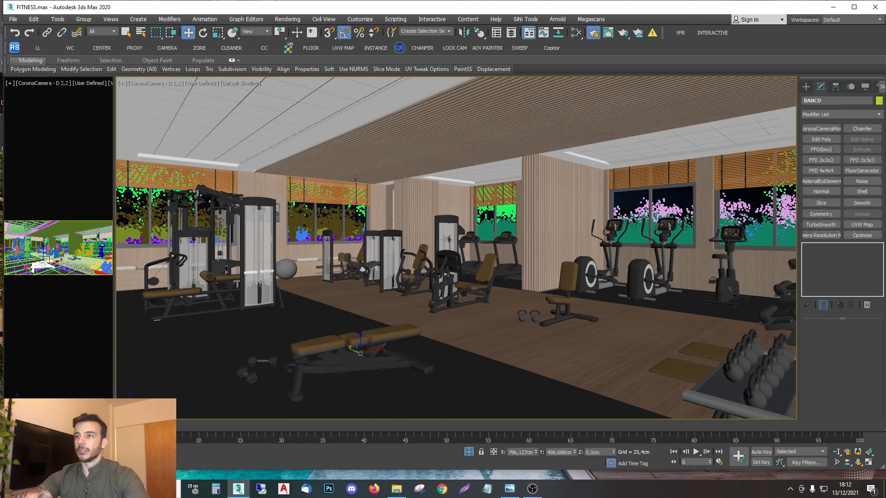
key("F3")
left_click(290, 89)
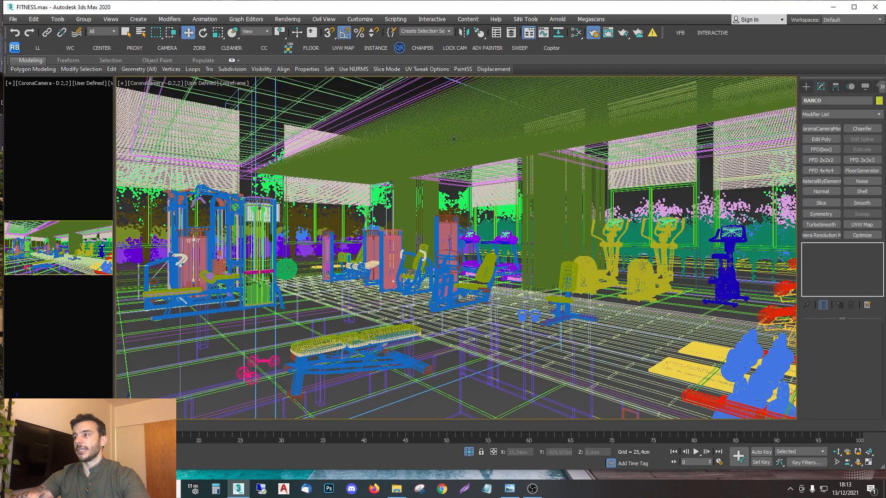
key("F3")
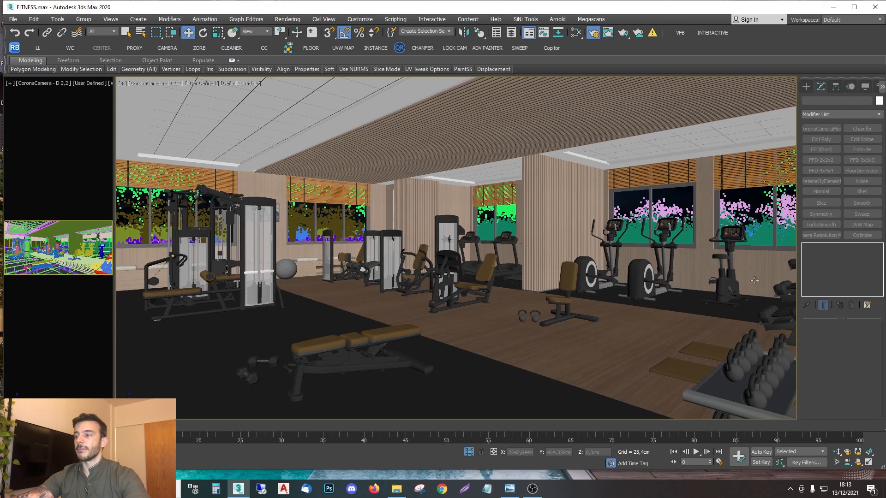
left_click(563, 274)
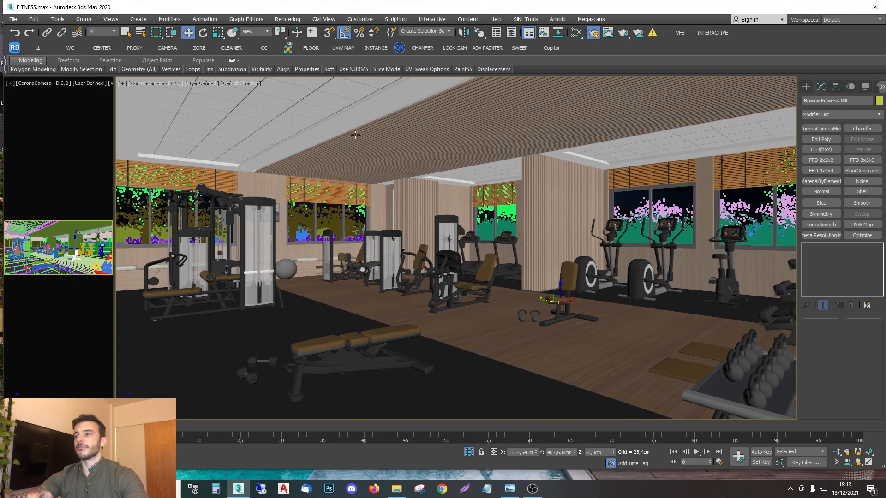
left_click(550, 227)
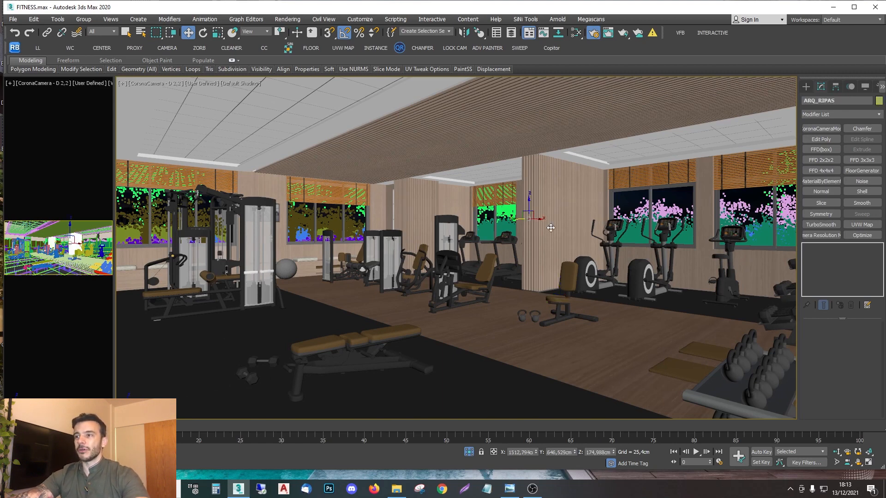
Step: Switch the viewport to CoronaCamera - B 3,8 and select the logo on the dark wall
key("c")
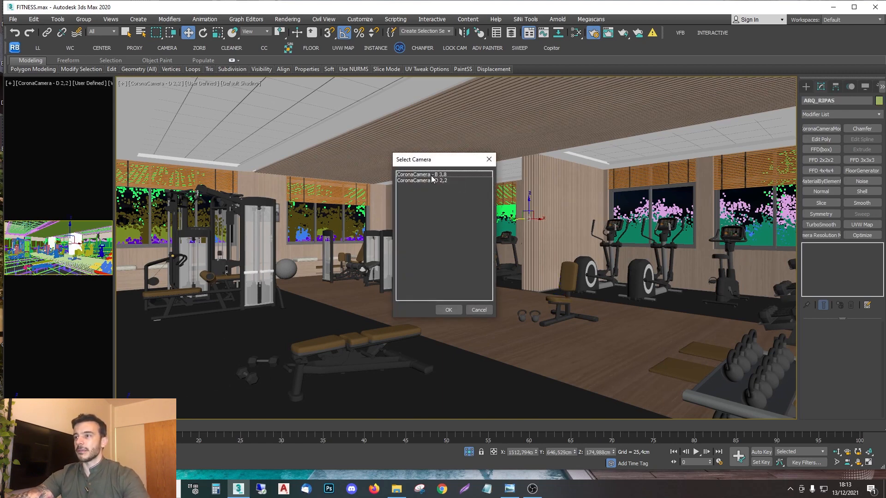
double_click(431, 175)
left_click(652, 229)
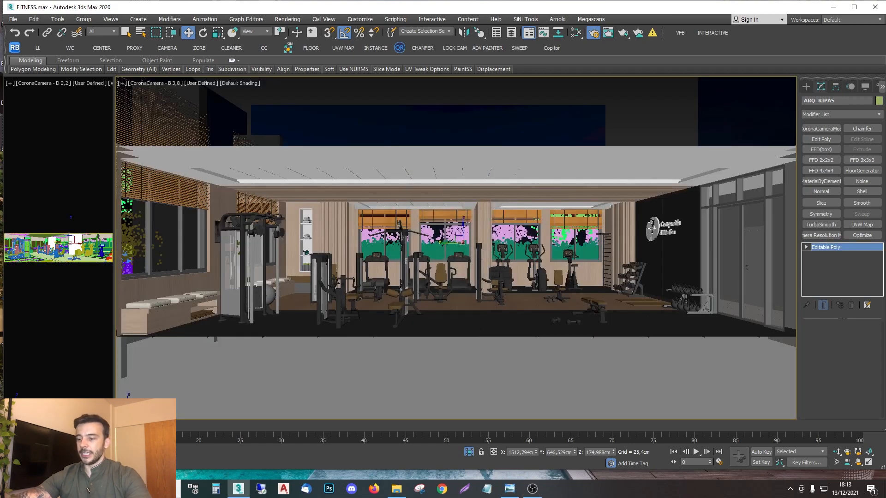
Step: Change to the Perspective view and examine the fitness building from outside, orbiting around the selected logo
key("p")
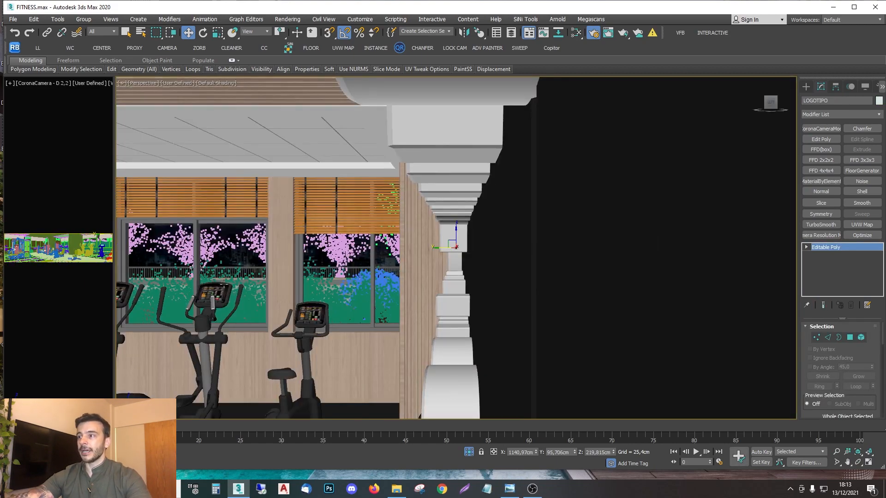
middle_click_drag(652, 227, 479, 241, "alt")
scroll(479, 242, "down", 10)
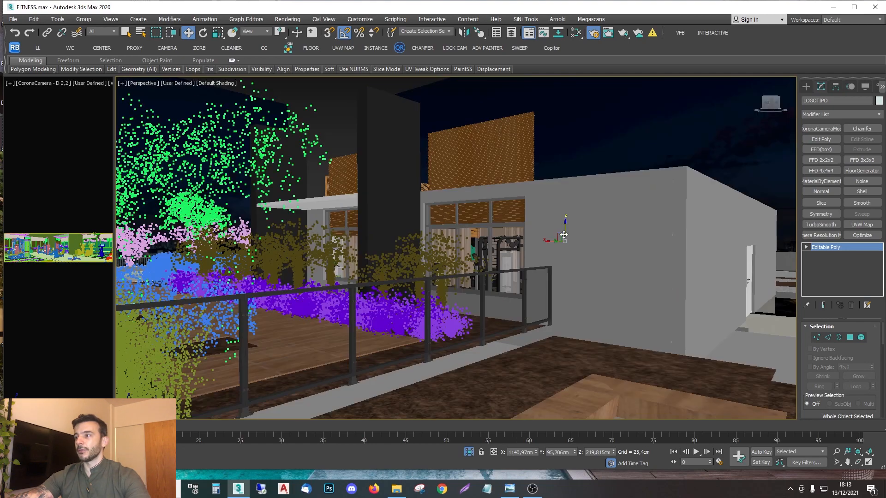
scroll(502, 254, "up", 3)
middle_click_drag(459, 232, 415, 183, "alt")
Step: Return the viewport to CoronaCamera - B 3,8 and select the ceiling followed by the dumbbell tower
key("c")
double_click(415, 175)
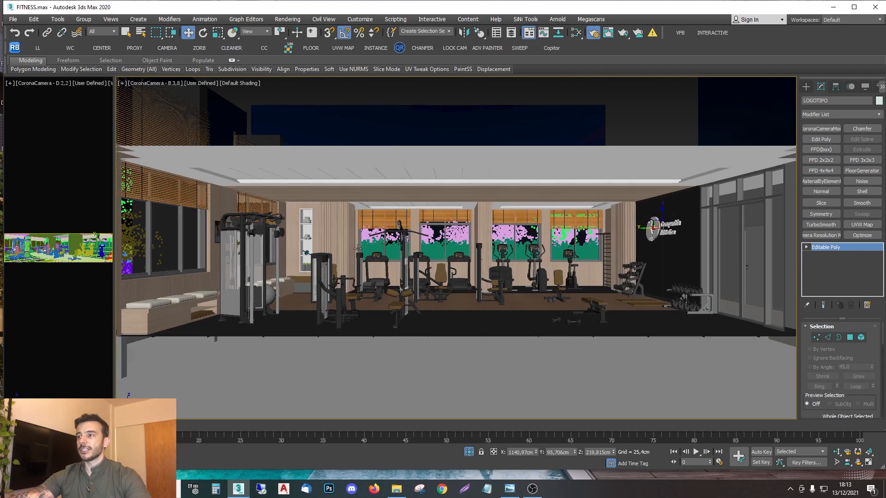
left_click(482, 100)
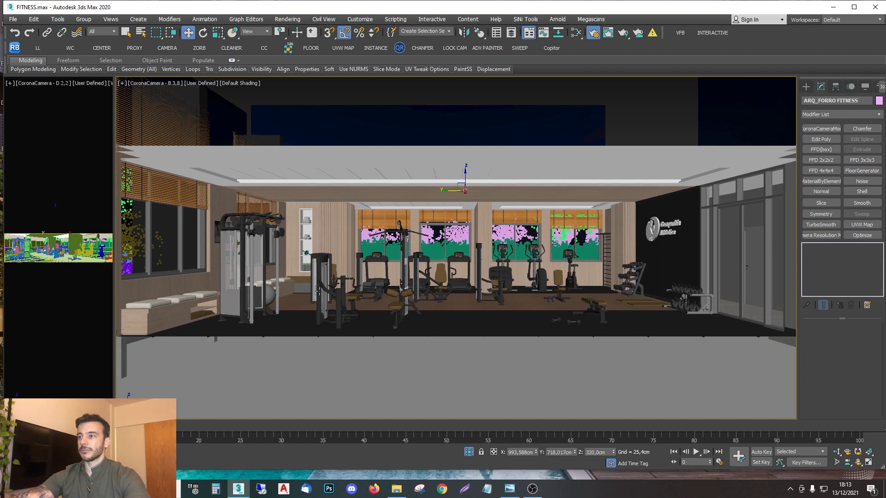
left_click(633, 272)
Step: Switch the viewport to CoronaCamera - D 2,2 and select the upright bench, the exercise mats and the slatted columns in turn
key("c")
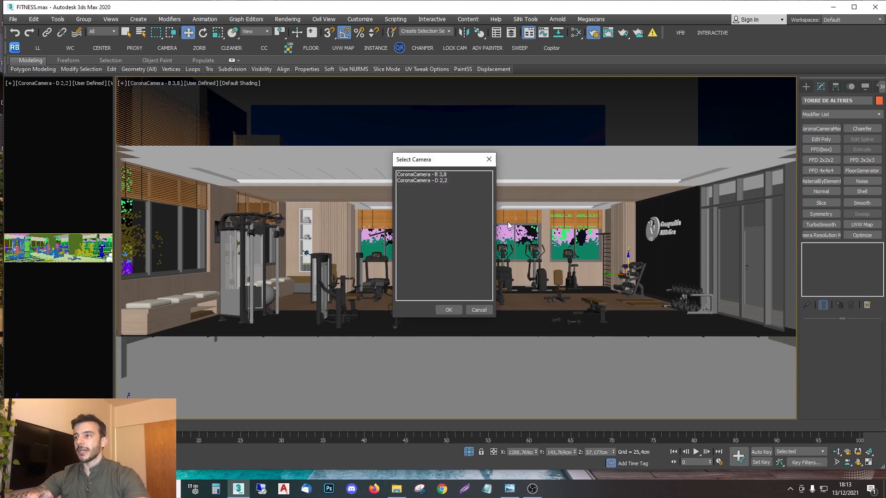
double_click(416, 181)
left_click(567, 279)
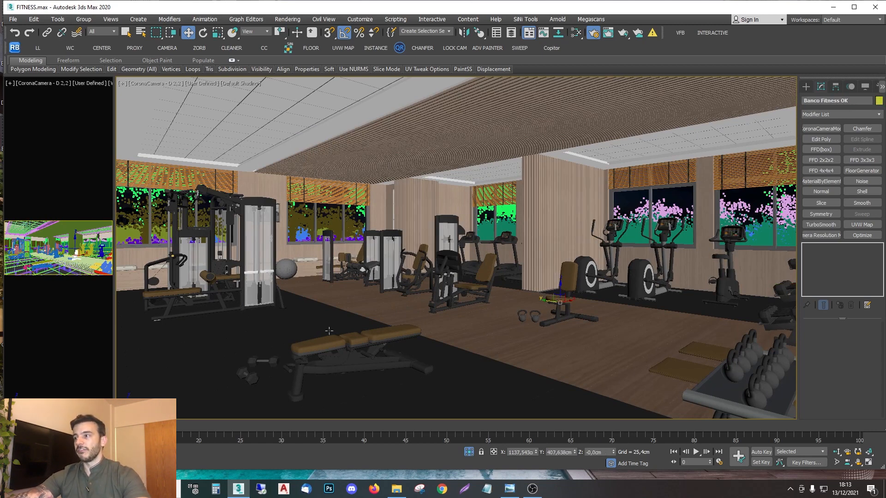
left_click(691, 370)
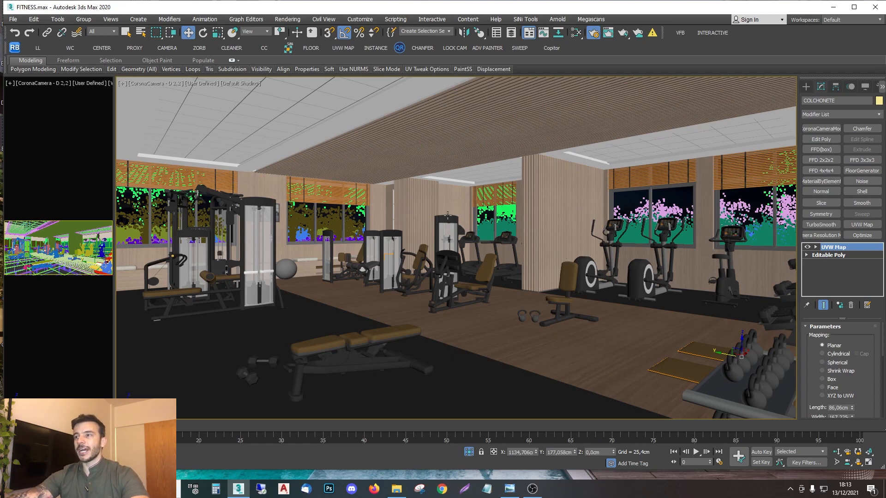
left_click(411, 194)
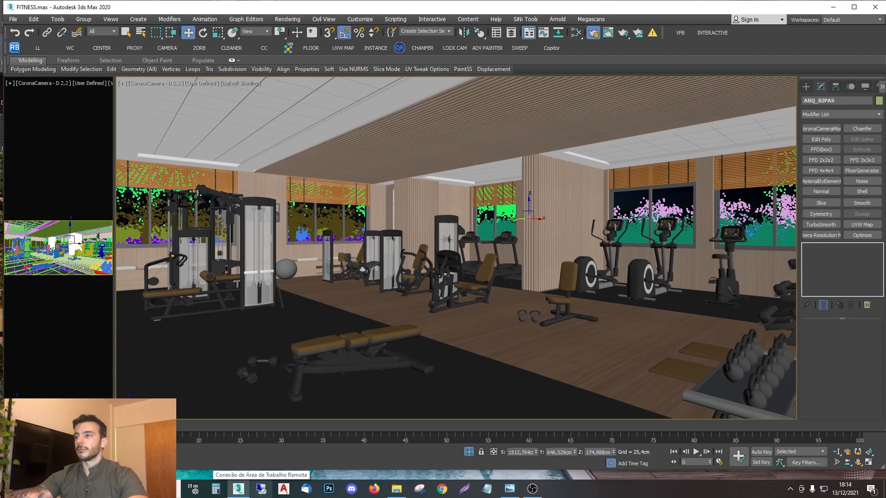
Step: Select the black floor, the upright bench, the slatted columns and the wooden floor in turn
left_click(351, 400)
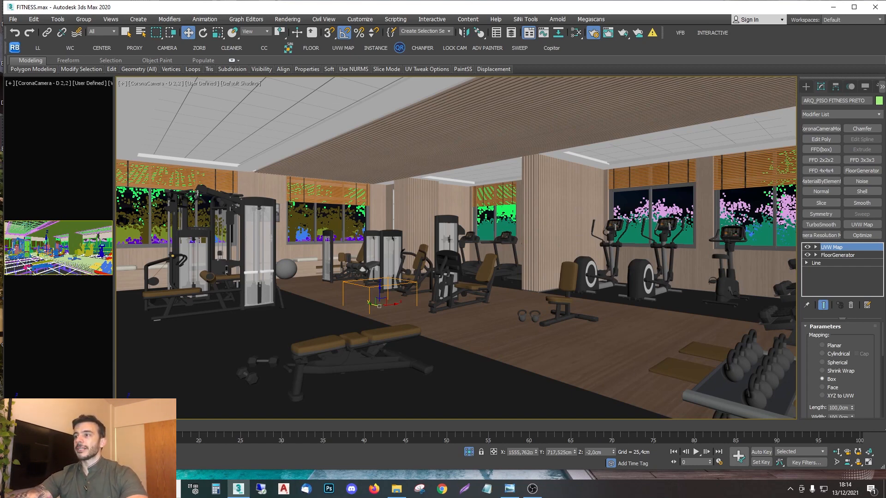
left_click(569, 275)
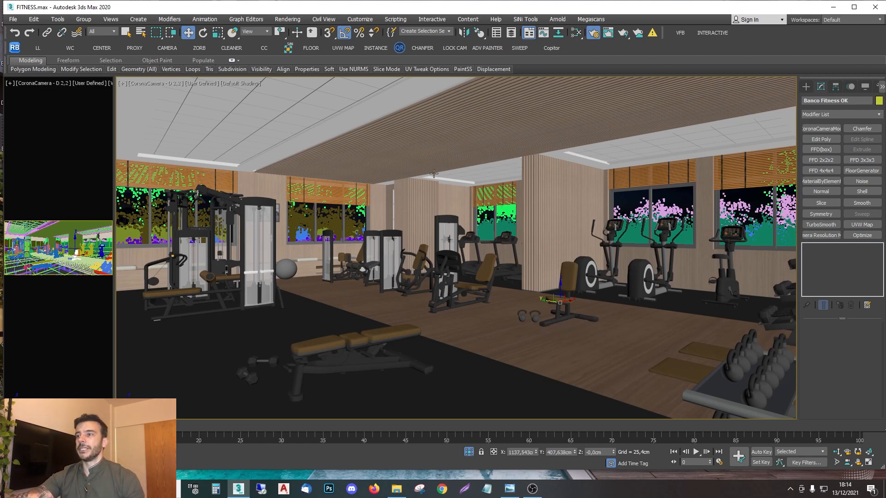
left_click(560, 221)
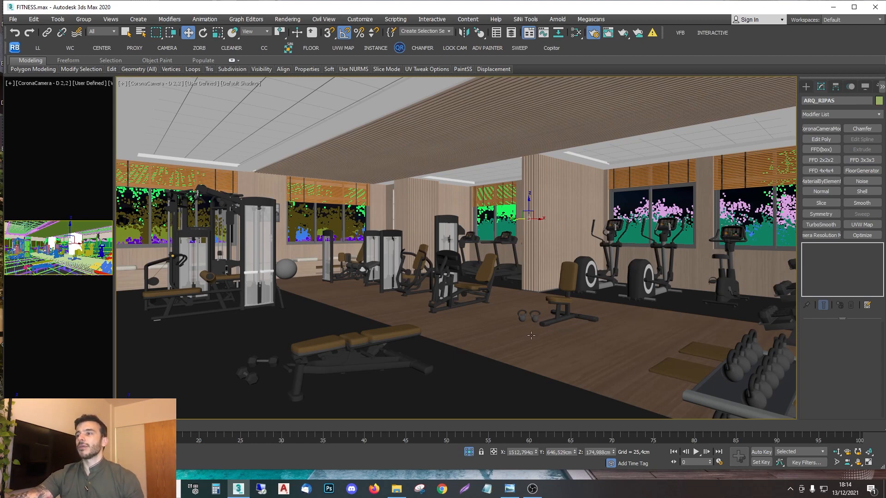
left_click(632, 317)
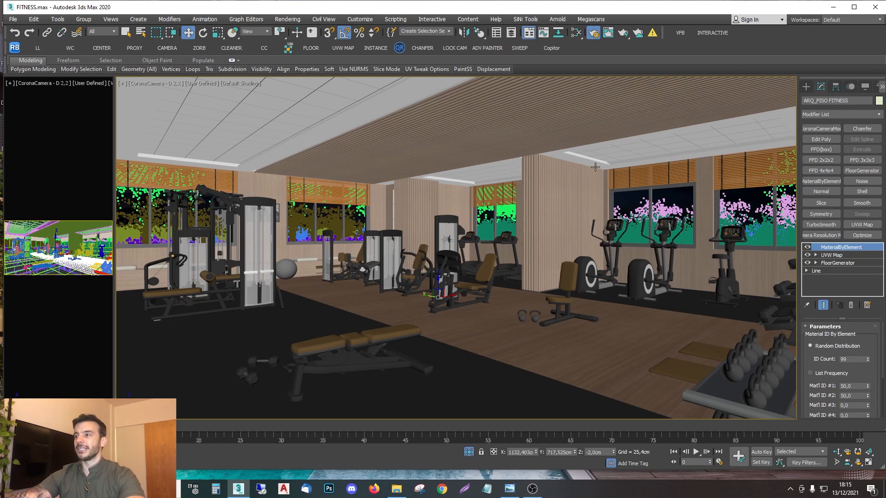
Step: Select the rear elliptical and examine it and the surrounding cardio area from several angles in the Perspective view
left_click(640, 279)
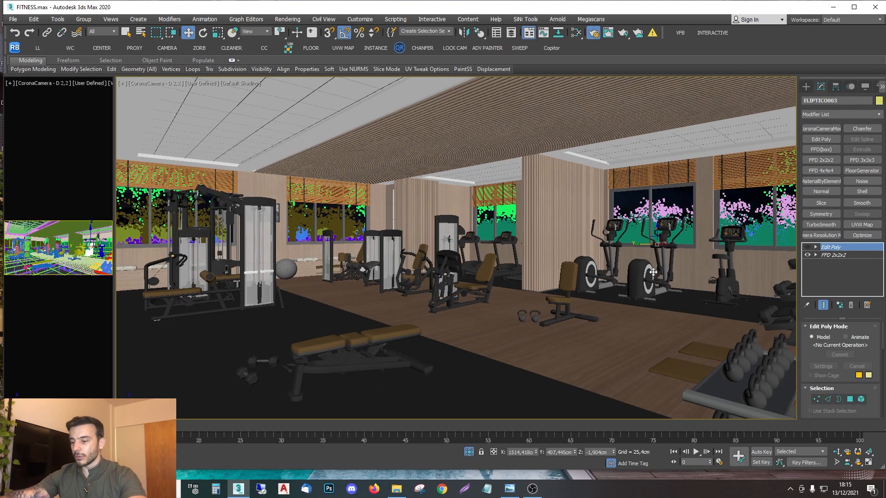
key("z")
key("z")
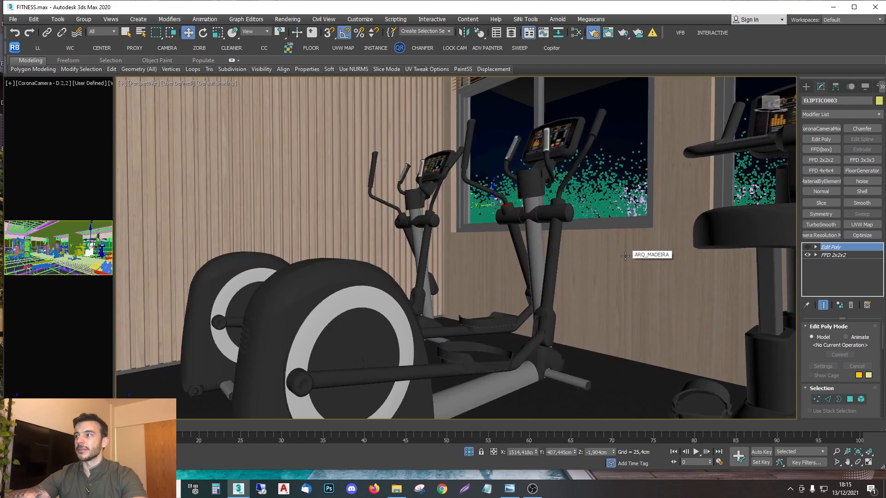
middle_click_drag(415, 293, 475, 288, "alt")
scroll(475, 284, "down", 4)
scroll(475, 284, "down", 3)
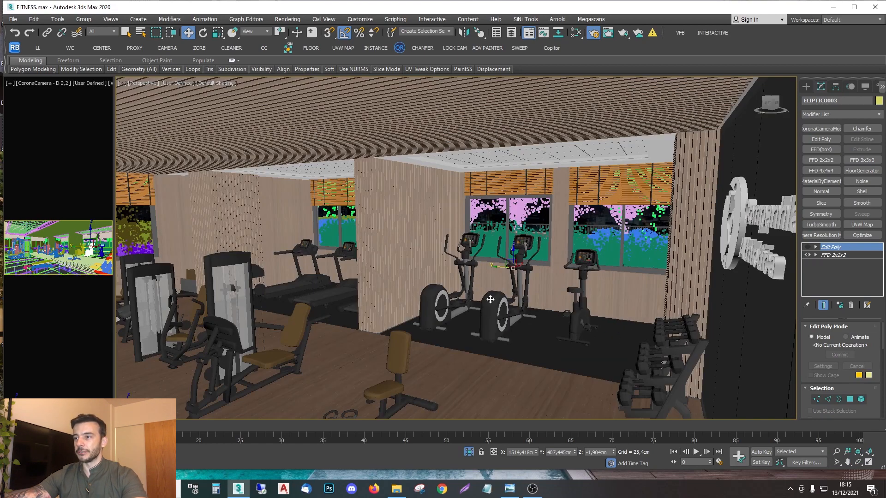
middle_click_drag(505, 341, 783, 306, "alt")
scroll(486, 328, "up", 1)
middle_click_drag(598, 292, 683, 274)
key("z")
scroll(681, 274, "down", 3)
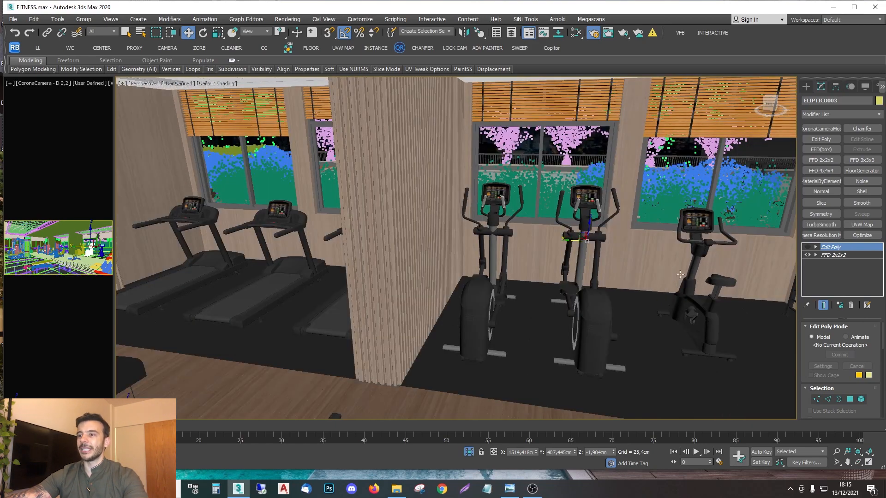
middle_click_drag(462, 316, 556, 315)
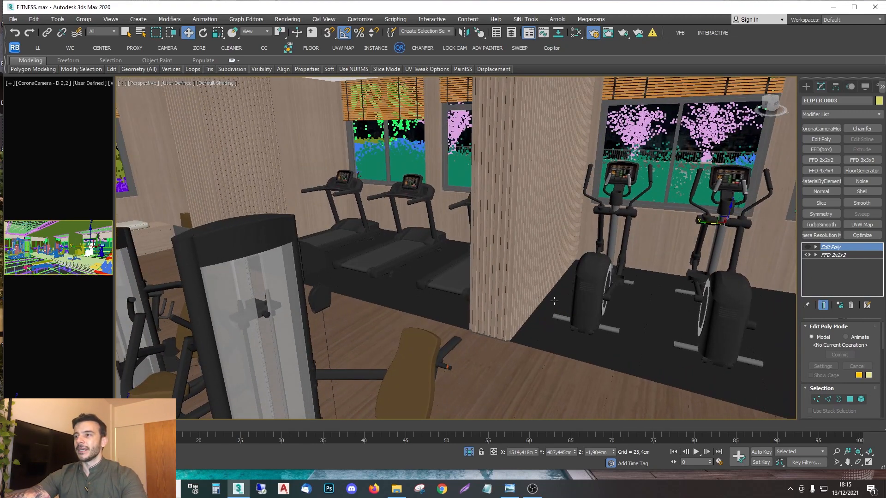
Step: Return the viewport to CoronaCamera - D 2,2 and select the kettlebell, the pilates ball and the slatted columns in turn
key("c")
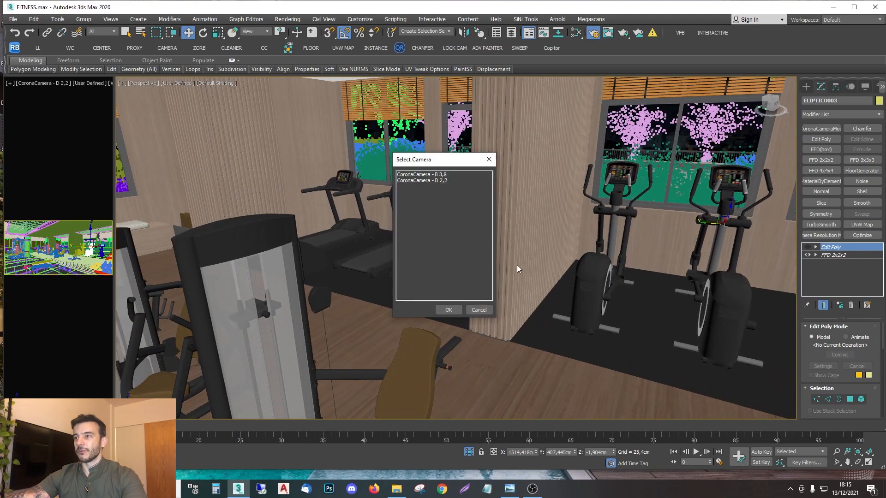
double_click(430, 181)
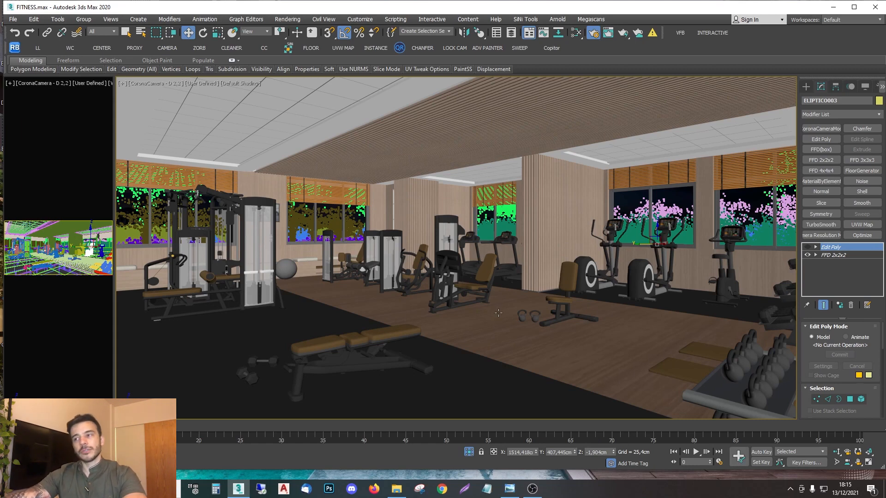
left_click(535, 318)
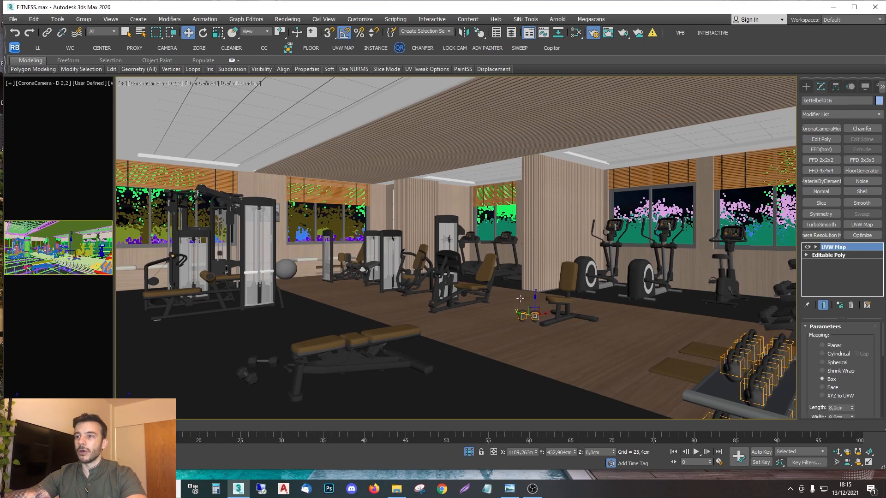
left_click(288, 268)
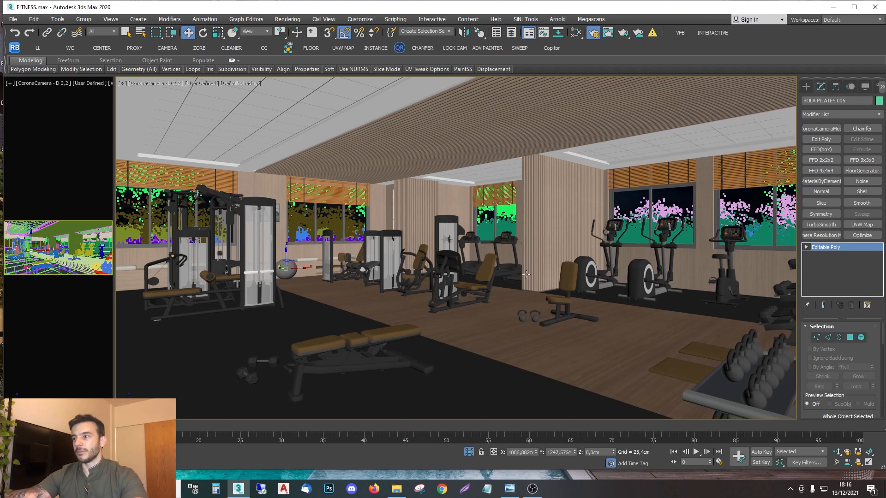
left_click(548, 228)
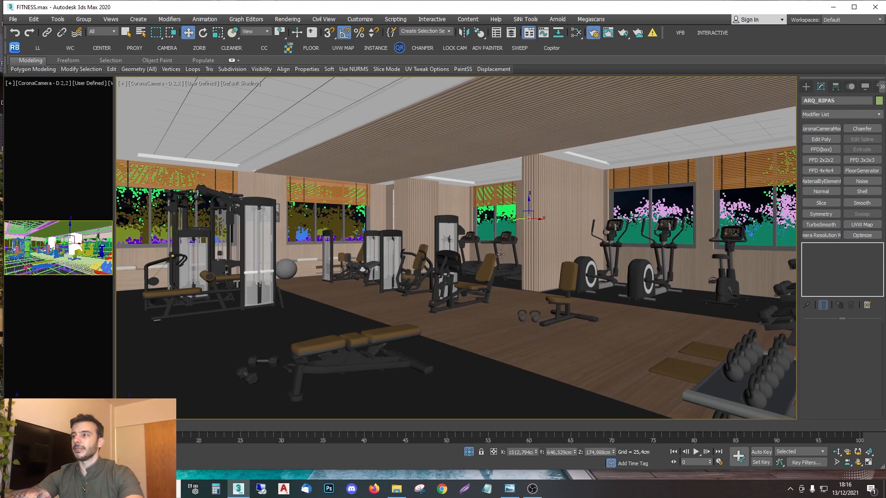
Step: Switch the viewport to wireframe, select the reclining bench in the foreground and frame it in the view
key("F3")
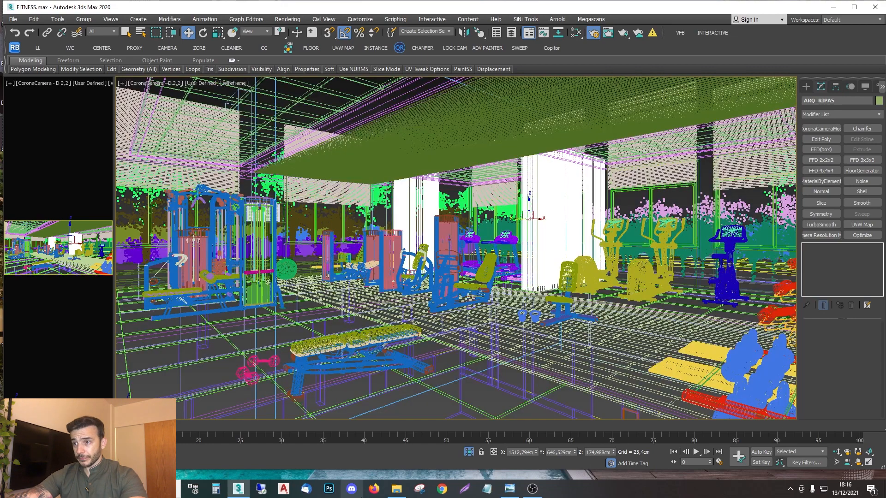
left_click(357, 340)
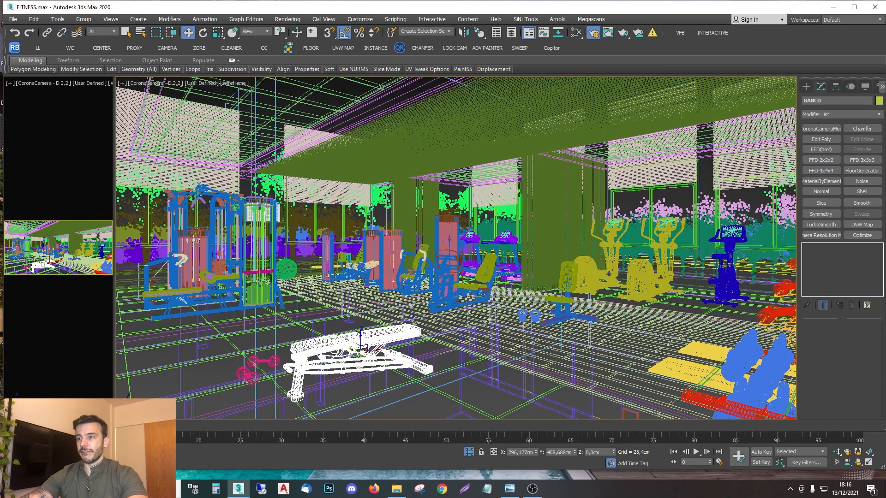
key("F3")
key("F3")
key("z")
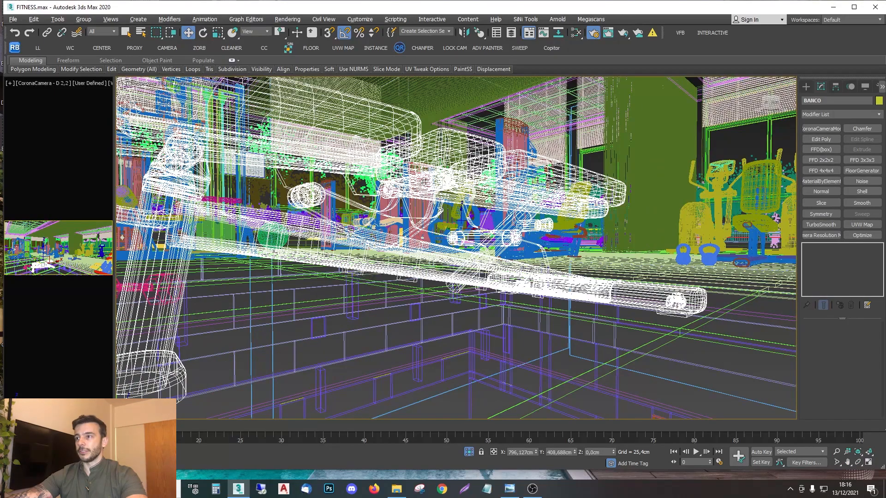
Step: Switch to the shaded Top view, centre it on the selected bench and hide the ceiling covering the gym
key("t")
key("z")
key("F3")
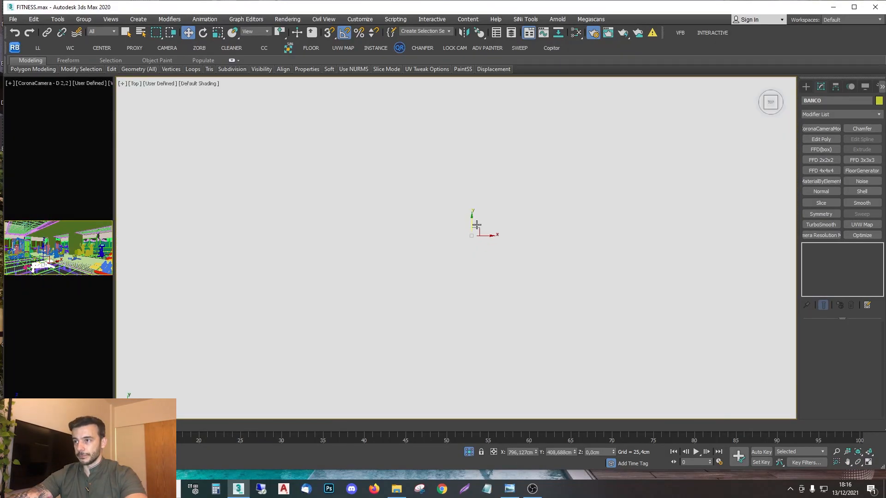
left_click(470, 189)
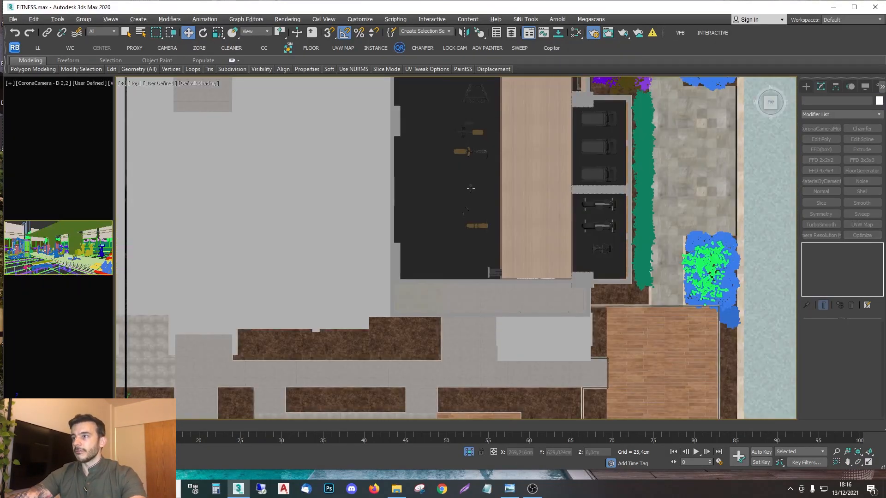
scroll(484, 171, "down", 3)
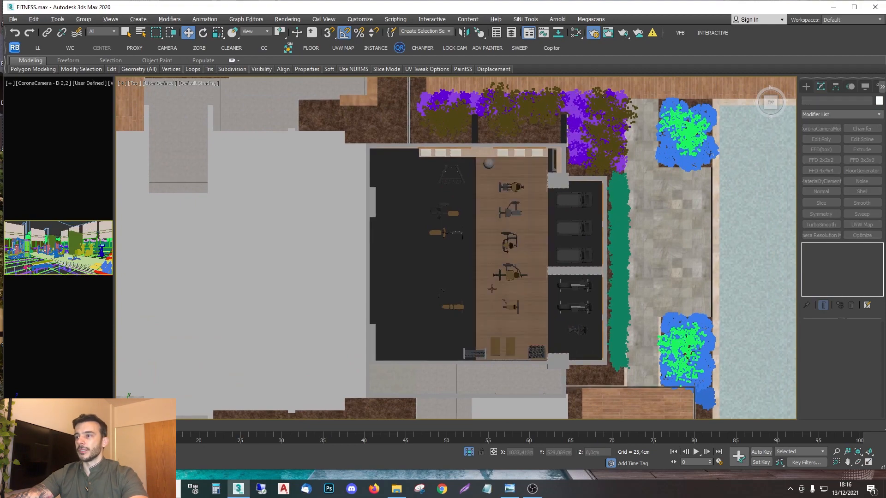
Step: Examine the gym equipment layout from above, moving from the machines to the mats and dumbbell racks
middle_click_drag(492, 288, 484, 239, "alt")
scroll(483, 239, "up", 5)
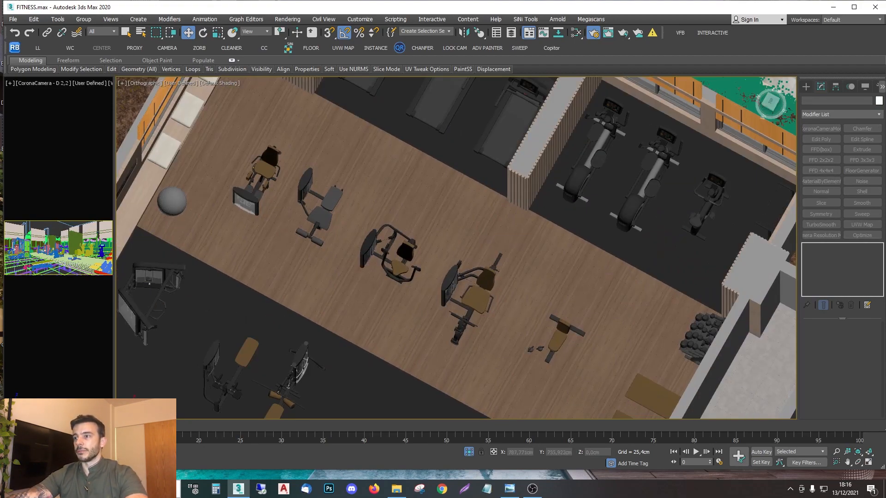
middle_click_drag(467, 222, 460, 256)
scroll(460, 255, "up", 4)
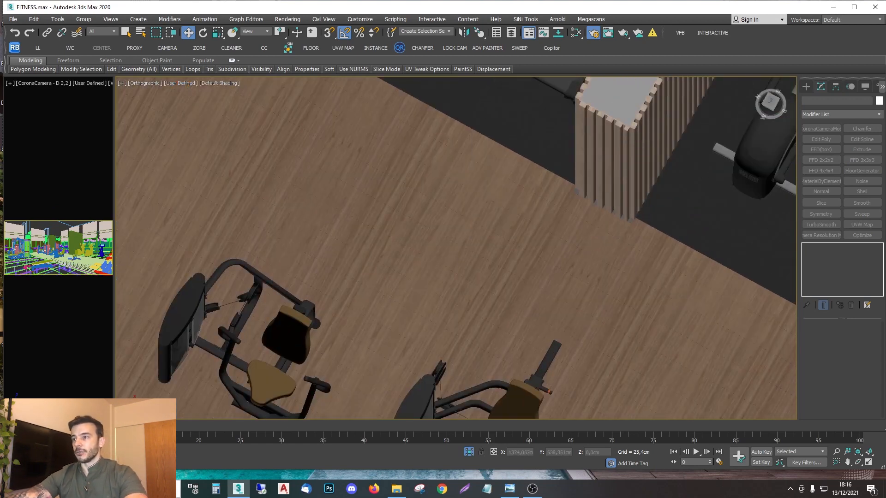
scroll(440, 234, "down", 6)
scroll(439, 234, "up", 3)
middle_click_drag(440, 234, 329, 144)
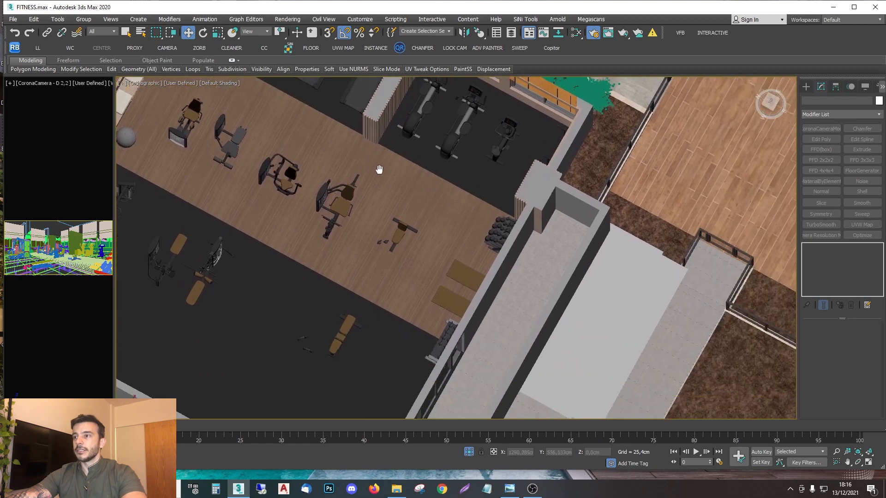
Step: Unhide the ceiling and switch the viewport to CoronaCamera - B 3,8
right_click(410, 218)
left_click(424, 179)
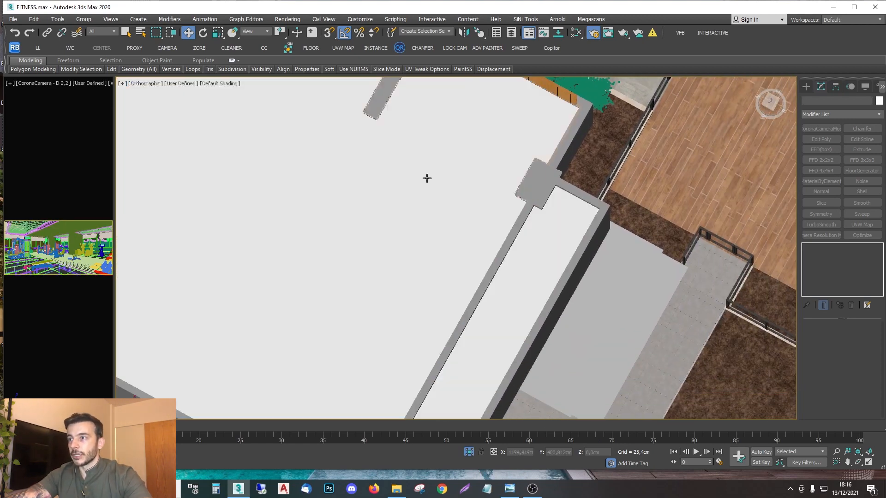
key("c")
left_click(432, 175)
double_click(432, 174)
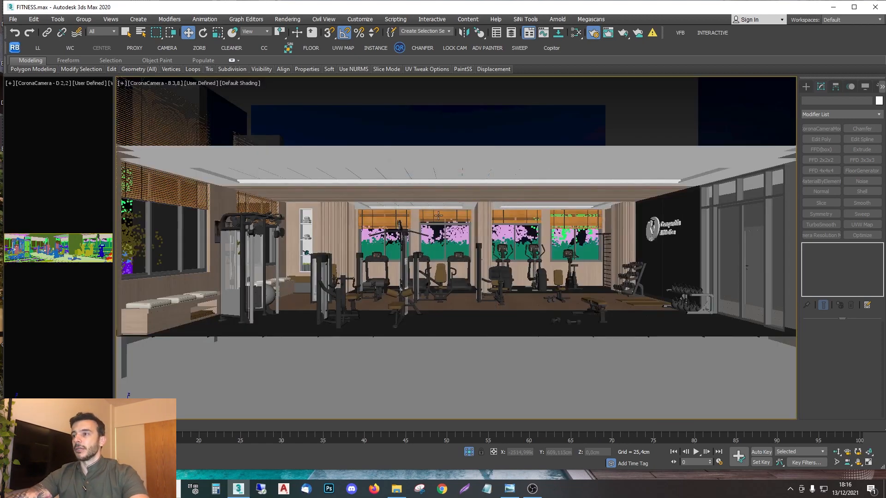
Step: Select the slatted ceiling together with the other ceiling and floor objects and isolate them with edged faces shown
key("F3")
left_click(479, 192)
key("F3")
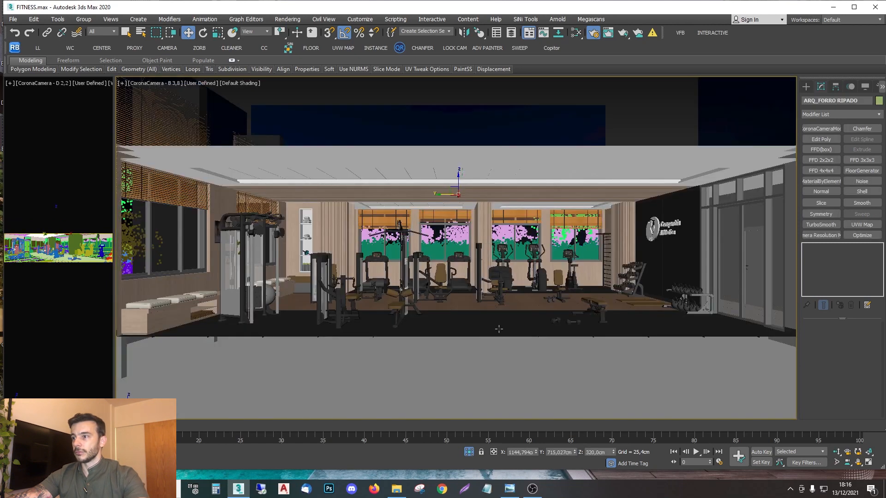
left_click(500, 326, "ctrl")
left_click(446, 238, "ctrl")
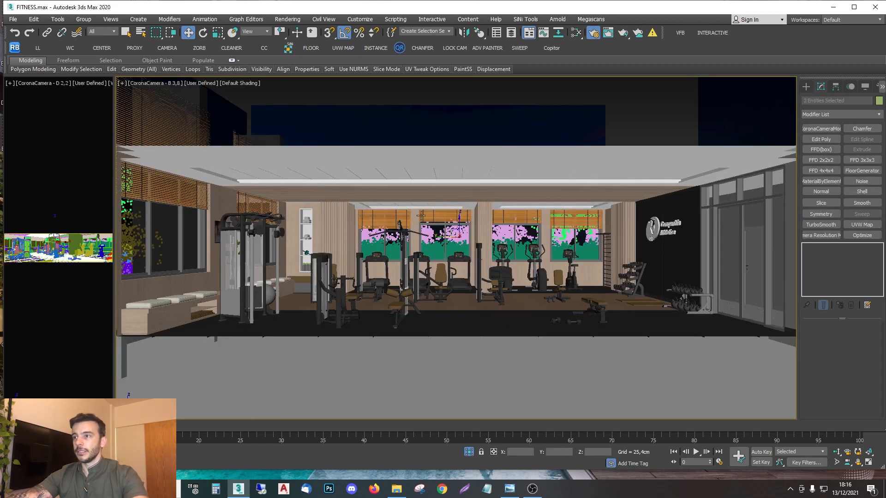
key("F4")
key("alt+q")
Step: Frame the isolated objects in the Top view, select the main ceiling, and select the wooden plank floor from an orbited view
key("t")
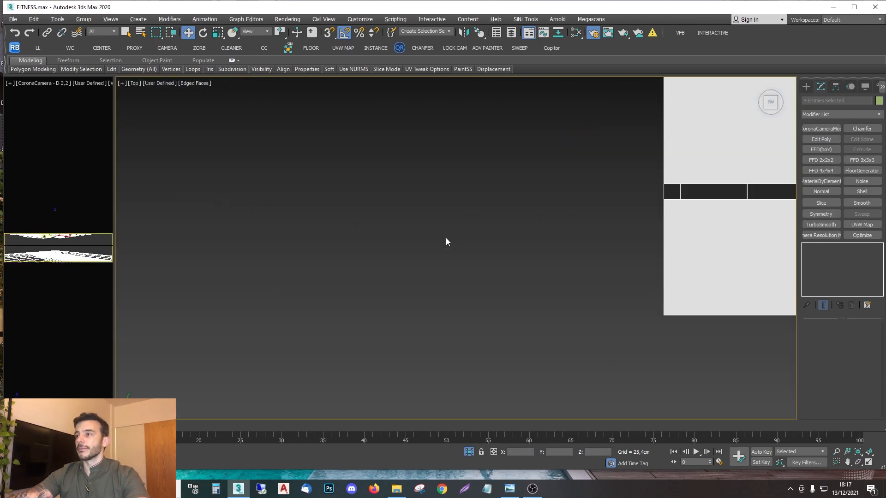
key("z")
left_click(547, 253)
key("alt+o")
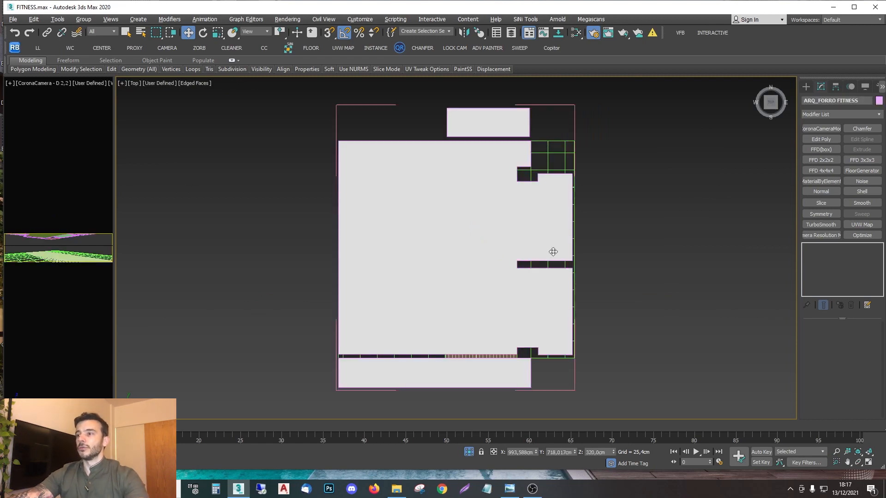
middle_click_drag(440, 316, 467, 289, "alt")
middle_click_drag(468, 363, 492, 260)
scroll(469, 239, "up", 6)
left_click(471, 258)
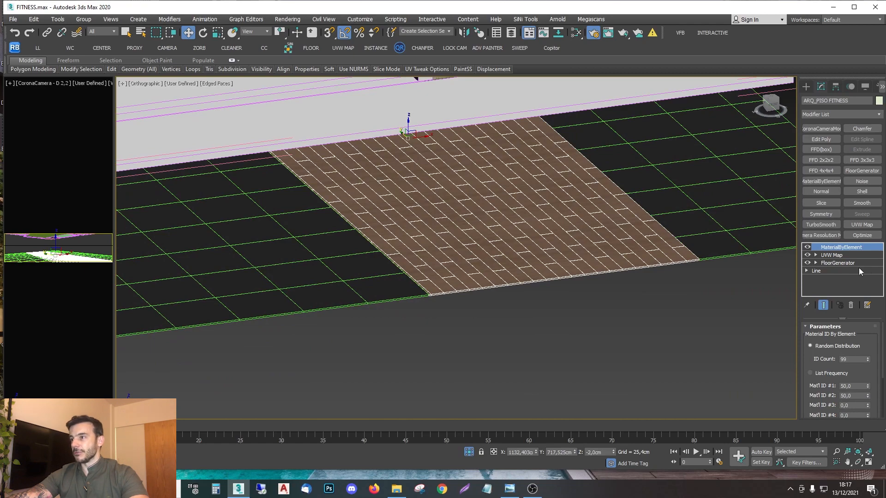
Step: Select the black tiled floor beside the planks and examine its grid and the ceiling's underside
middle_click_drag(544, 236, 207, 177)
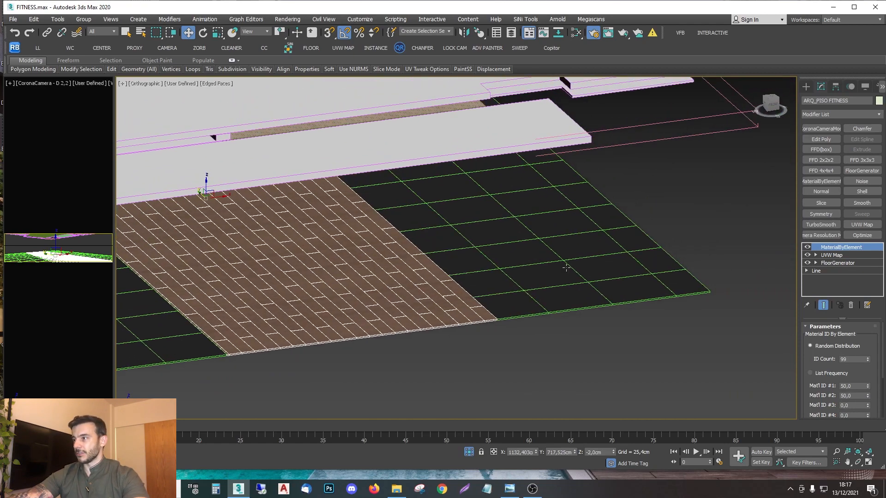
left_click(569, 263)
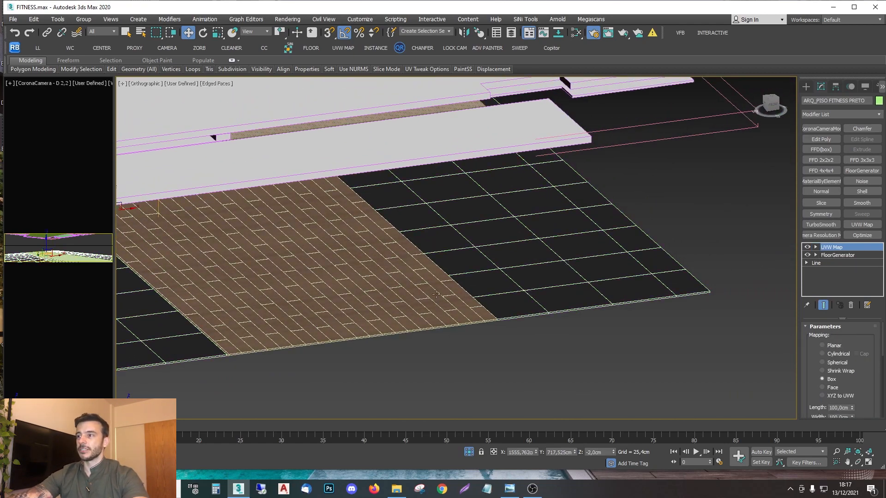
middle_click_drag(436, 293, 388, 303, "alt")
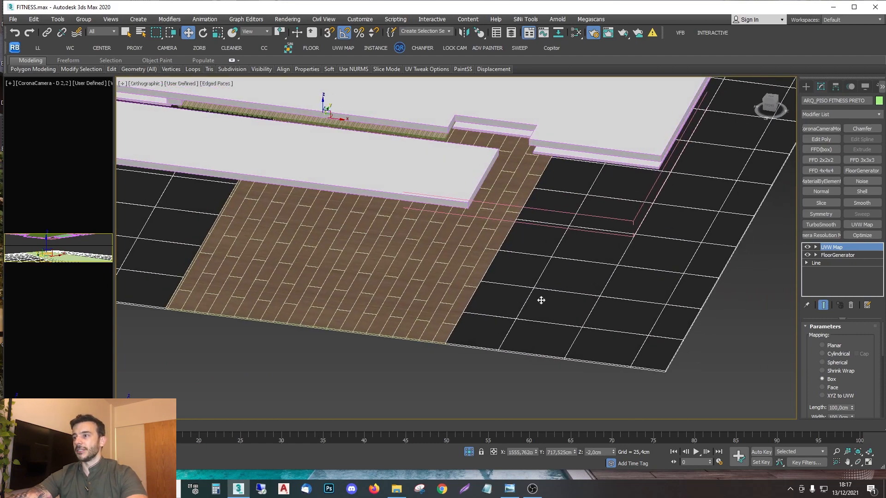
scroll(532, 267, "up", 5)
scroll(527, 266, "down", 6)
middle_click_drag(482, 283, 477, 218, "alt")
Step: Select the gridded panel ceiling and examine its tiles up close from below
left_click(478, 218)
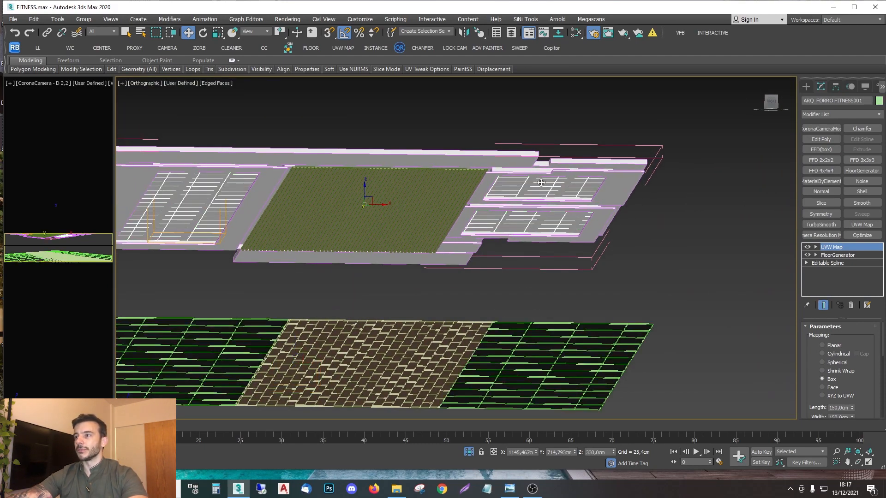
scroll(551, 185, "up", 3)
scroll(550, 182, "up", 2)
scroll(548, 182, "down", 5)
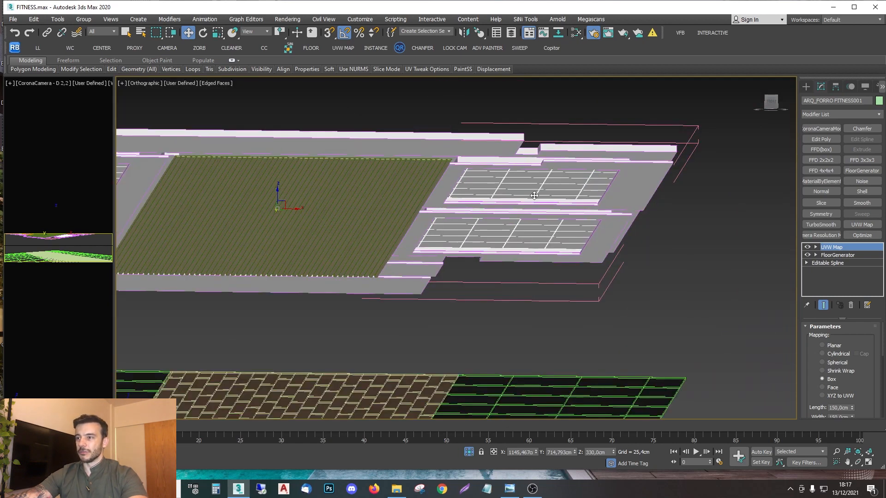
Step: Select the slatted ceiling between the gridded ceilings, followed by the extruded wood panel ARQ_FORRO MADEIRA001 within it
middle_click_drag(443, 243, 406, 279, "alt")
middle_click_drag(368, 304, 366, 303, "alt")
scroll(421, 298, "up", 4)
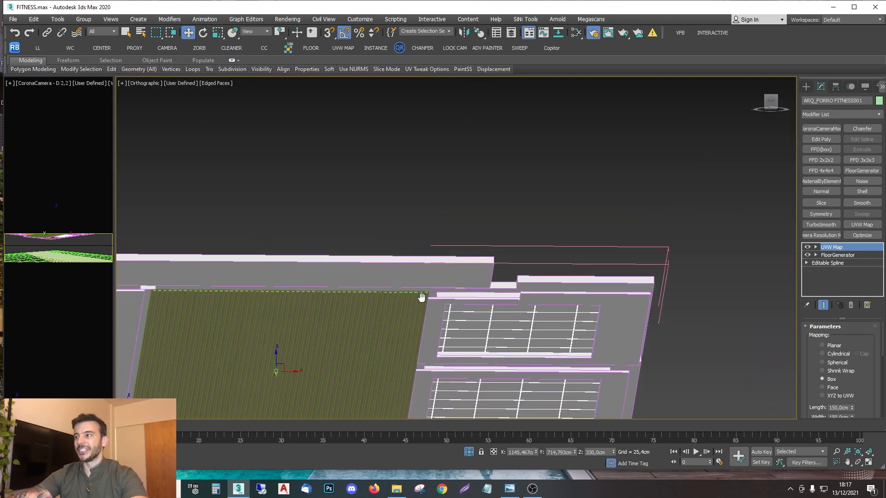
left_click(422, 279)
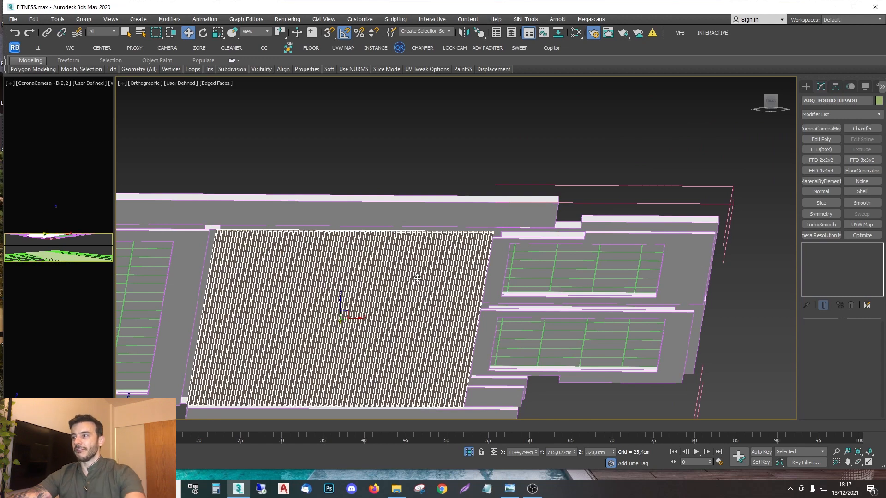
left_click(417, 278)
scroll(539, 196, "down", 3)
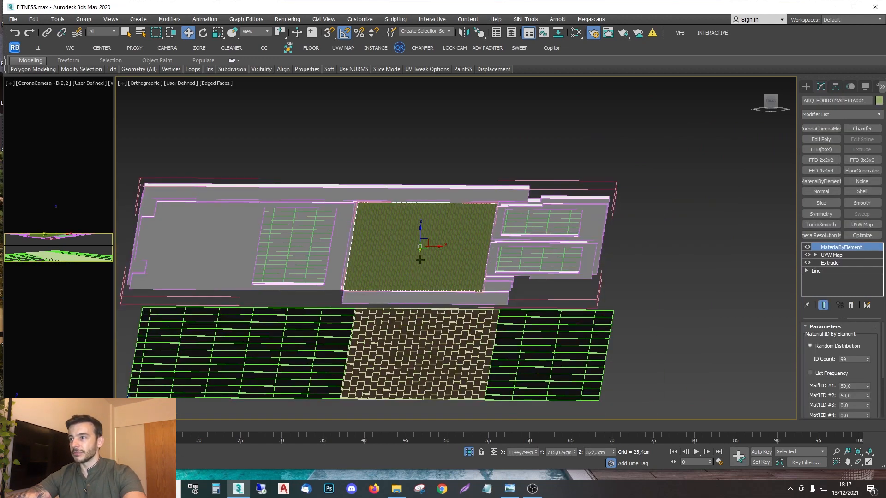
Step: Display the ceiling in wireframe up close and select its FloorGenerator wood slats, ARQ_FORRO MADEIRA
scroll(537, 184, "up", 8)
key("F3")
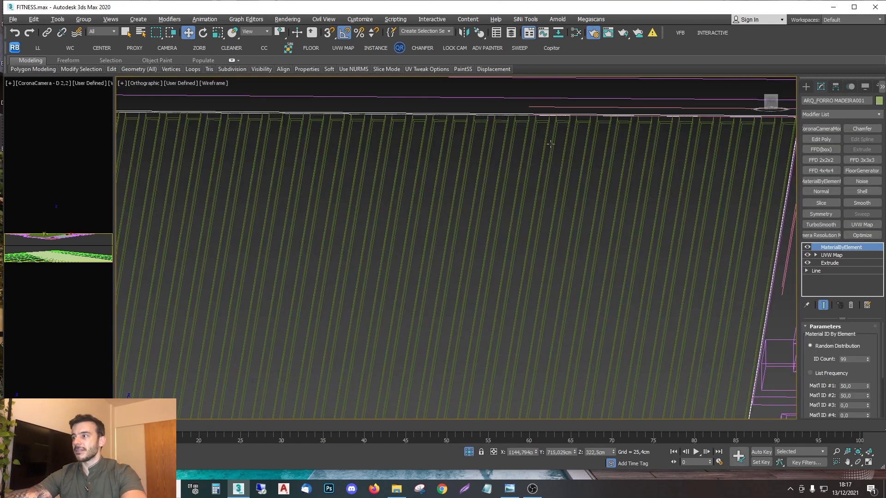
left_click(547, 143)
scroll(582, 133, "down", 3)
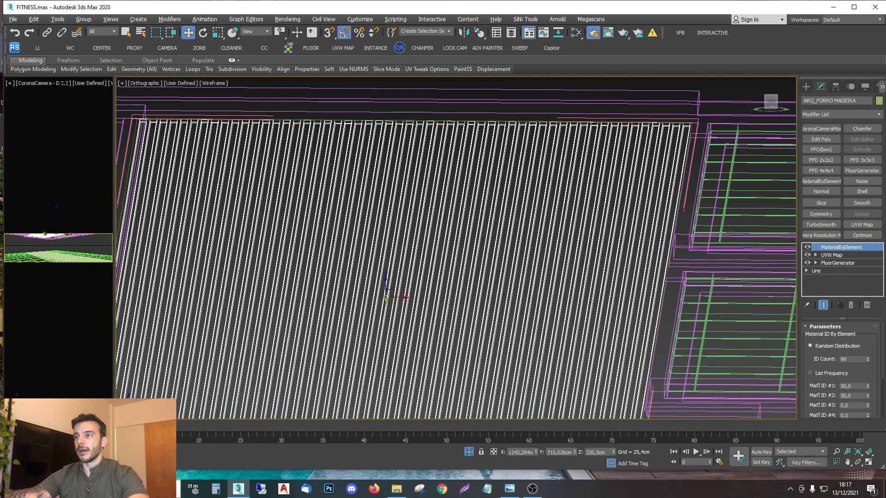
scroll(487, 248, "down", 5)
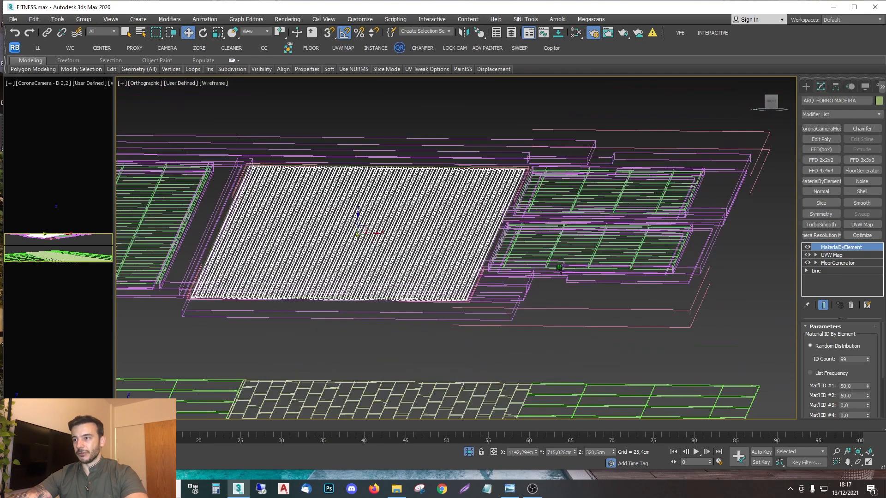
Step: Clear the selection and look through CoronaCamera - B 3,8
middle_click_drag(559, 269, 570, 282, "alt")
left_click(566, 216)
key("c")
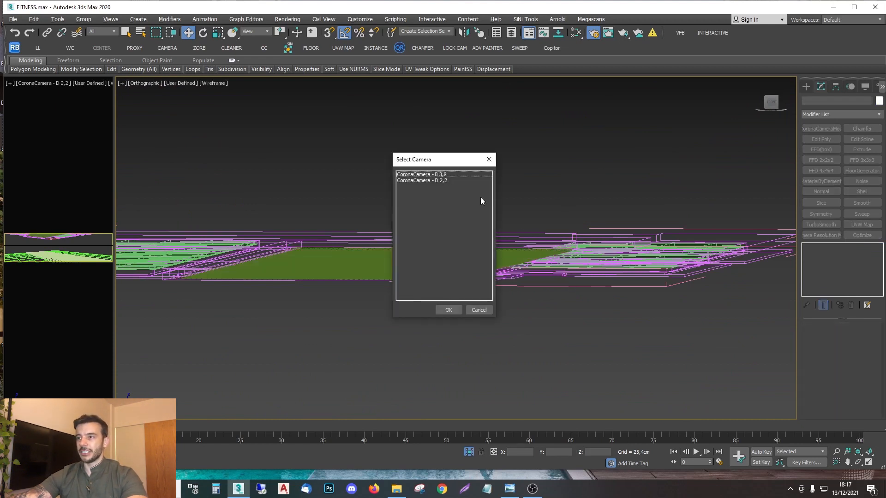
double_click(427, 174)
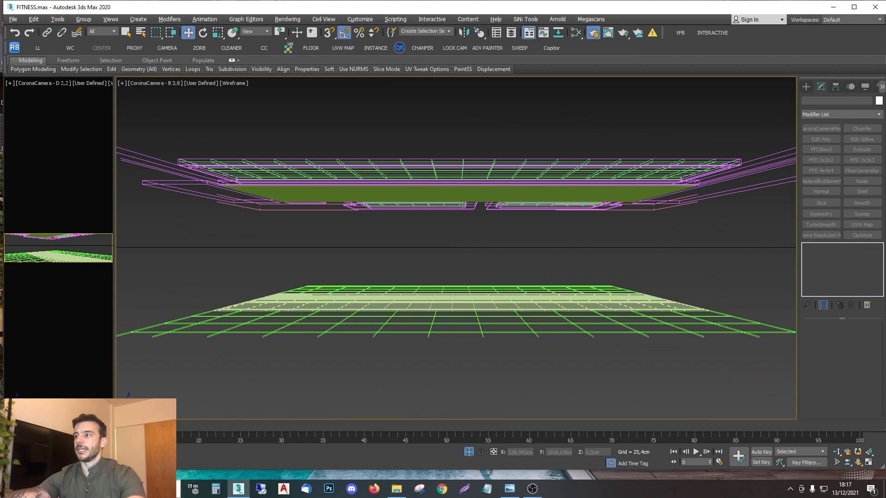
Step: End the isolation of the ceilings and floors, clear the selection, and display the whole gym shaded
left_click_drag(664, 233, 558, 167)
right_click(561, 252)
left_click(585, 204)
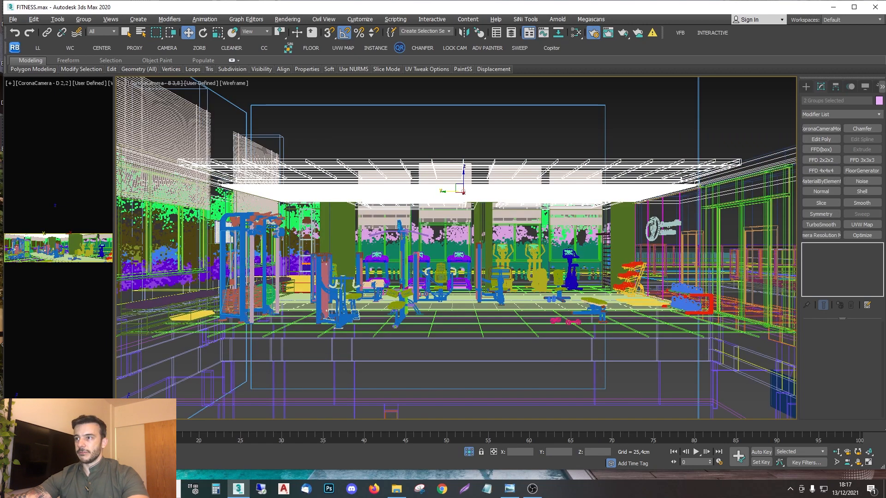
key("ctrl+d")
key("F3")
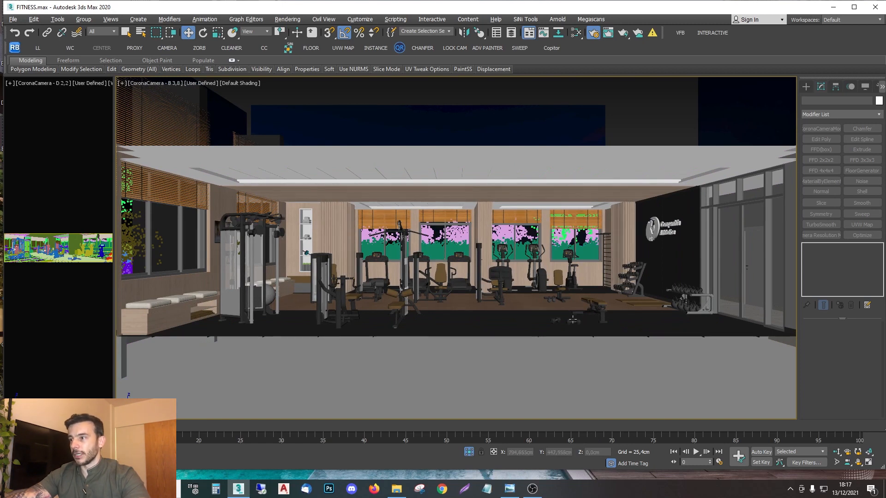
Step: Select the kettlebells on the wooden floor, examine them up close in Perspective, and return to CoronaCamera - B 3,8
left_click(559, 298)
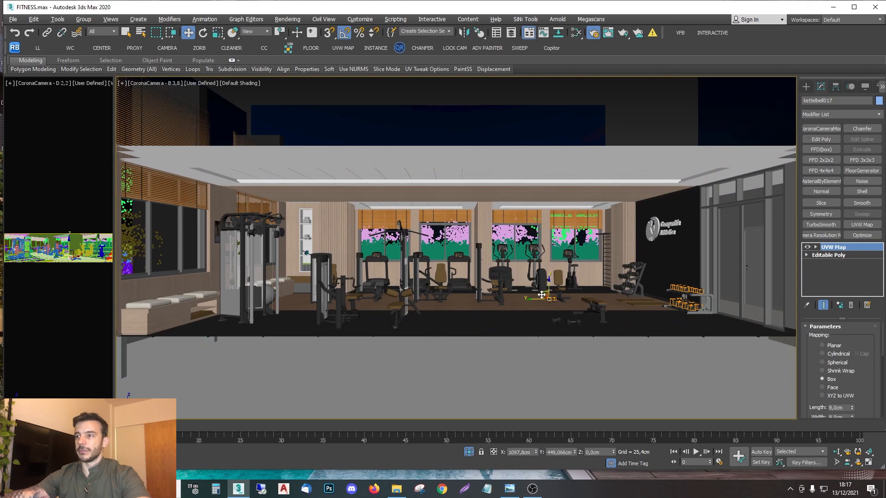
key("p")
key("z")
middle_click_drag(530, 291, 419, 300, "alt")
scroll(500, 277, "down", 7)
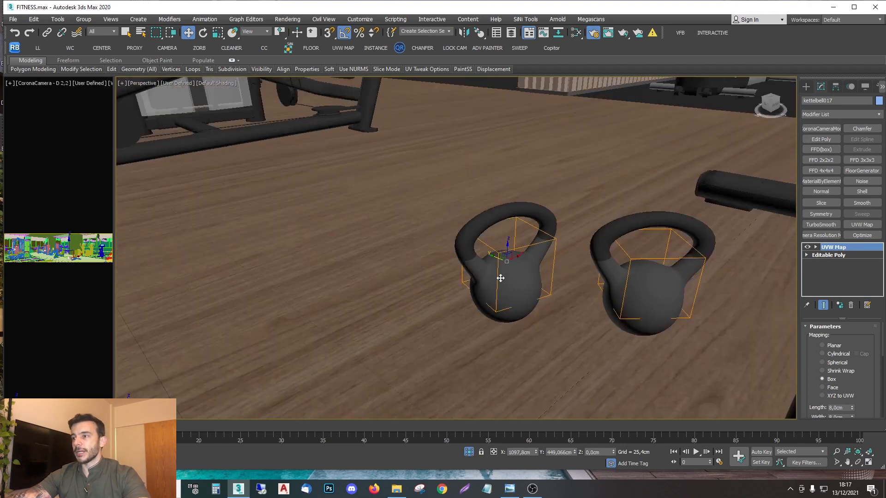
key("c")
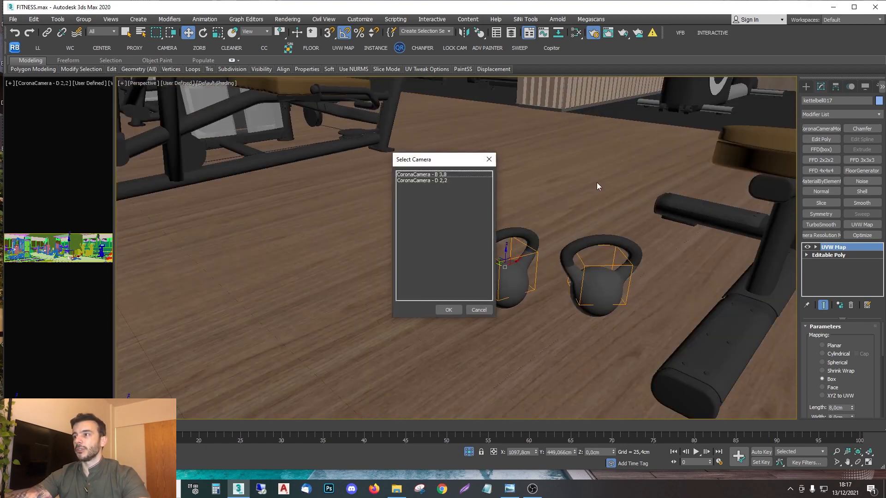
double_click(438, 175)
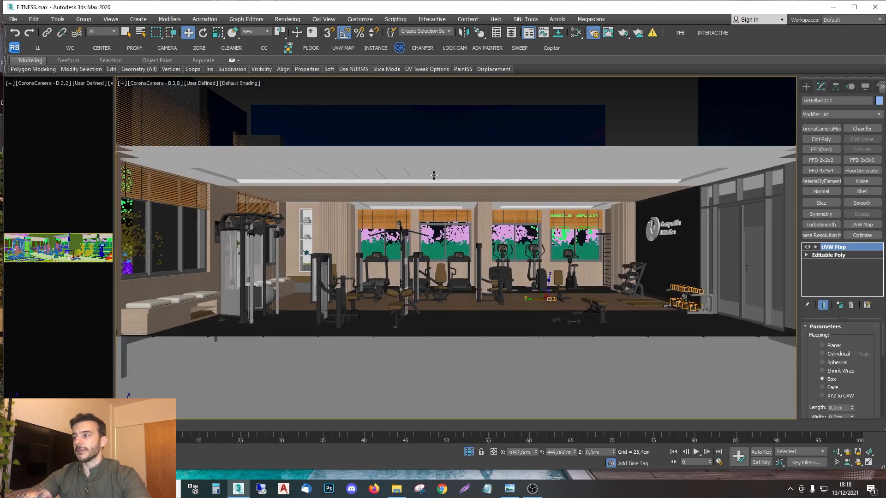
Step: Select the exercise mat and then a treadmill, examine the treadmill area in Perspective, and return to CoronaCamera - B 3,8
left_click(639, 301)
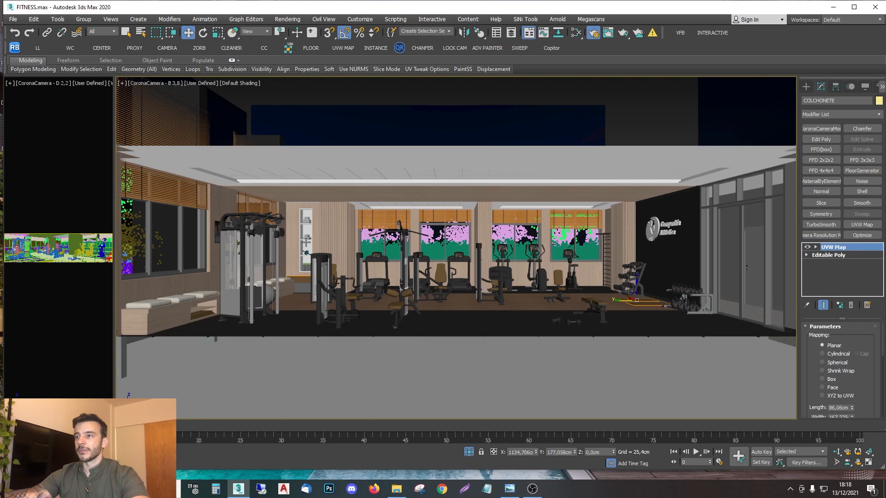
left_click(460, 257)
key("p")
key("z")
middle_click_drag(537, 207, 524, 237, "alt")
key("c")
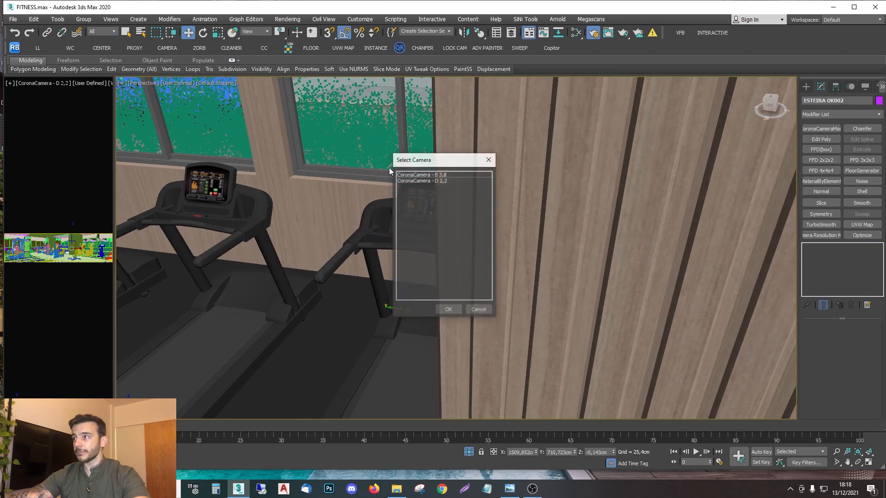
left_click(444, 175)
key("Down")
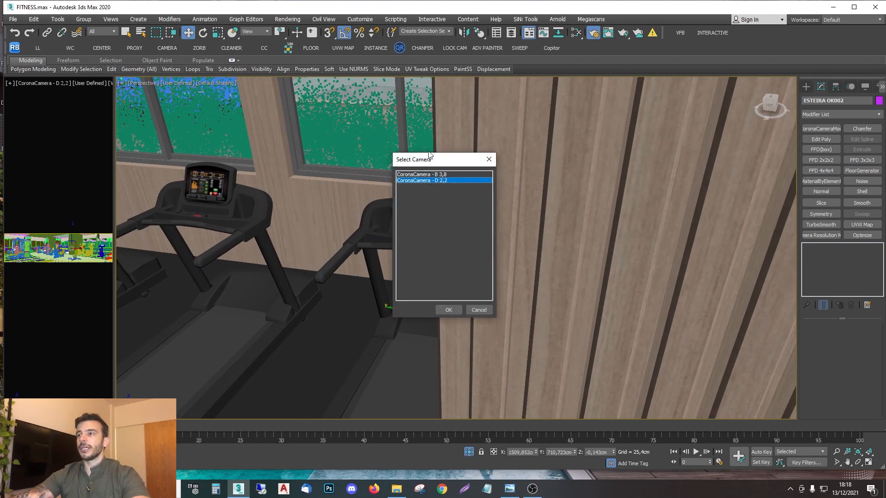
double_click(430, 174)
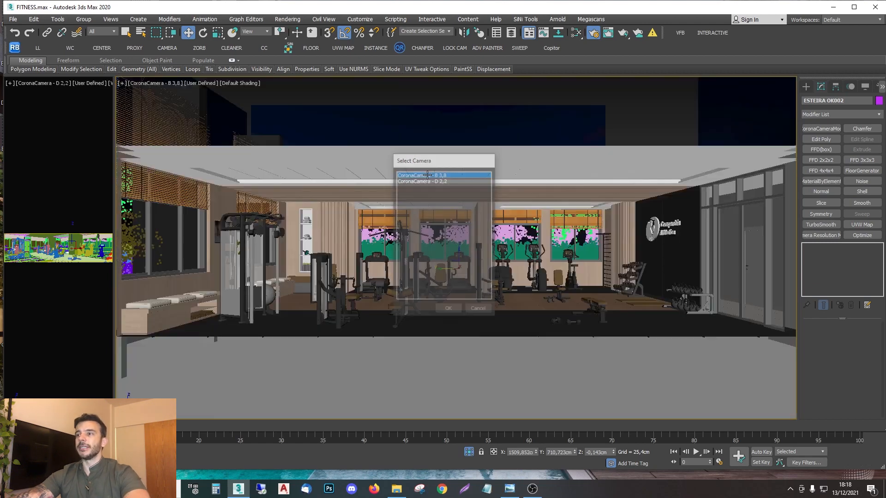
Step: Select the background plane, the main ceiling and the leg press machine in turn in the camera view, ending on the ceiling
left_click(448, 117)
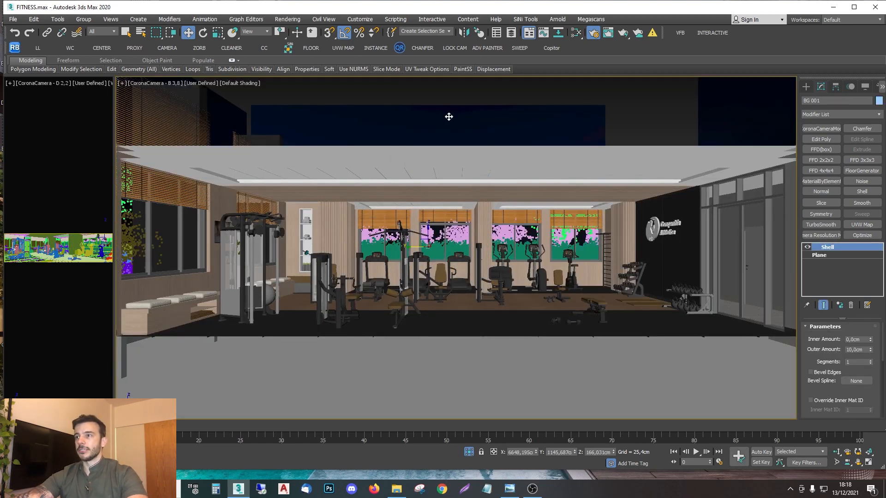
left_click(450, 95)
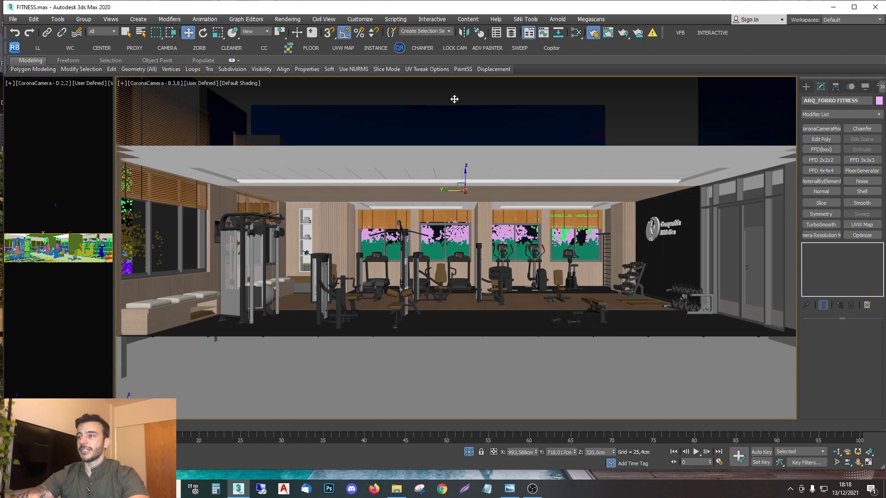
left_click(497, 123)
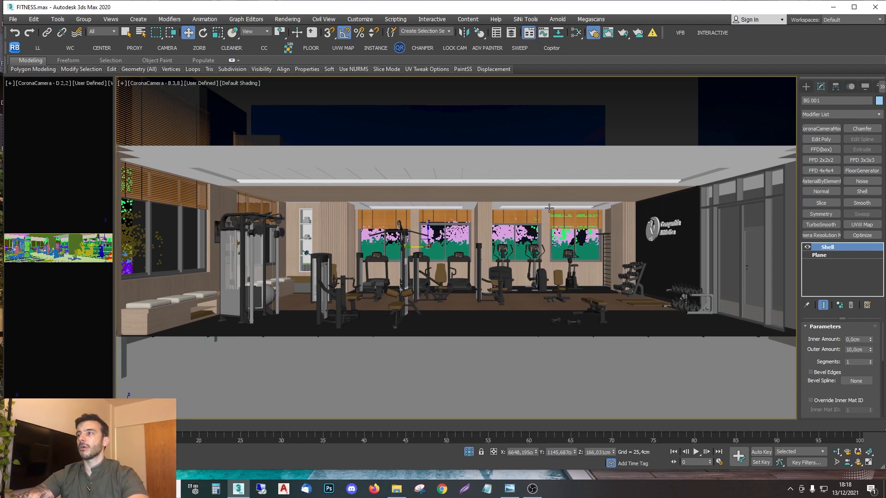
key("ctrl+z")
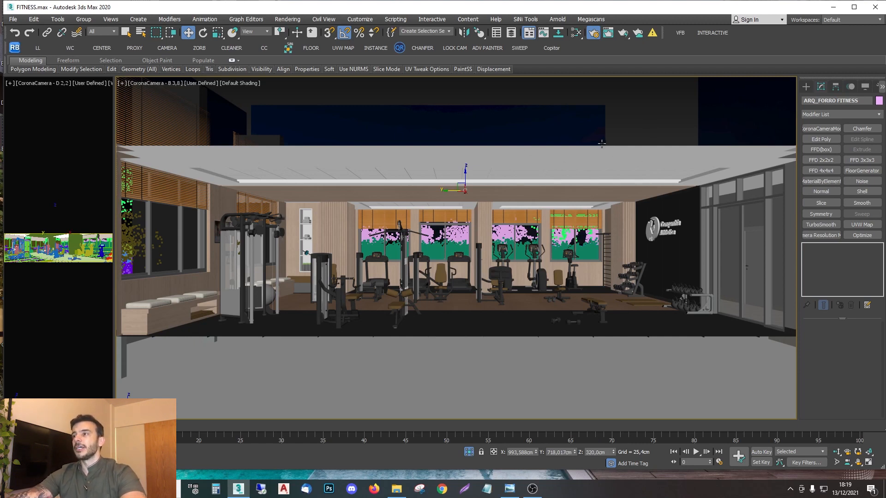
left_click(558, 121)
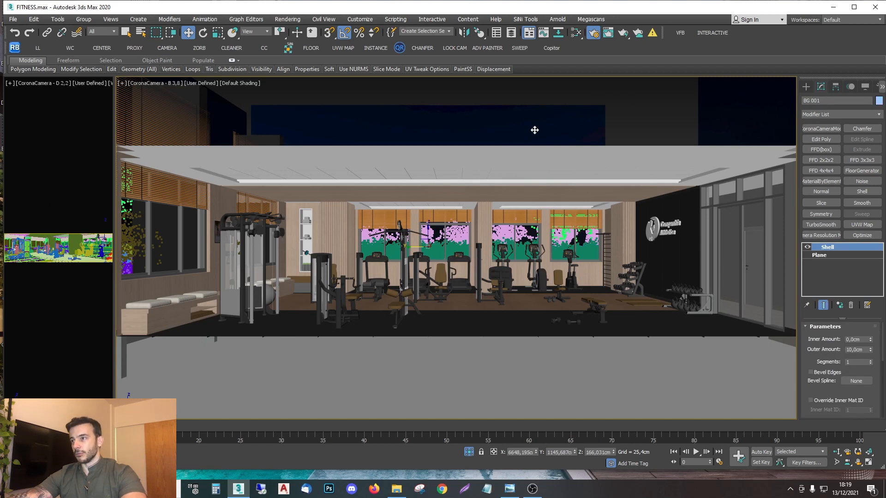
left_click(525, 159)
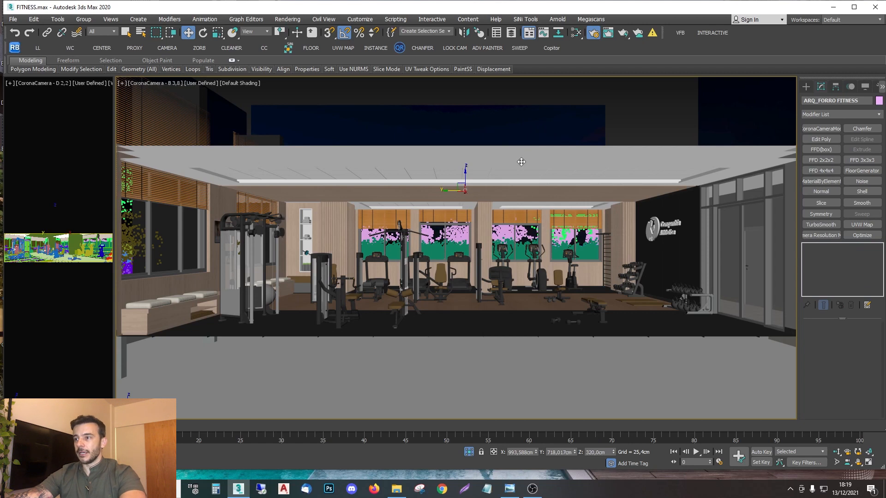
left_click(502, 274)
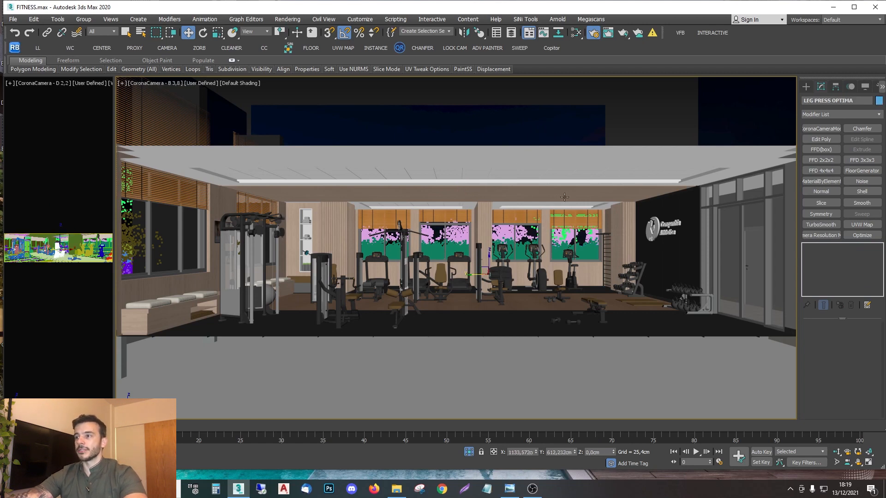
left_click(631, 107)
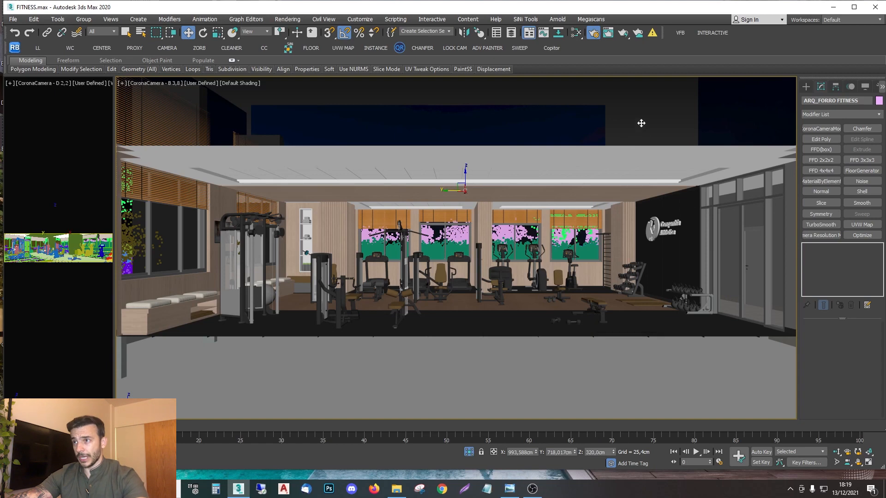
Step: Choose CoronaCamera - B 3,8 again and switch the main viewport to the Top view
key("c")
left_click(436, 176)
double_click(436, 178)
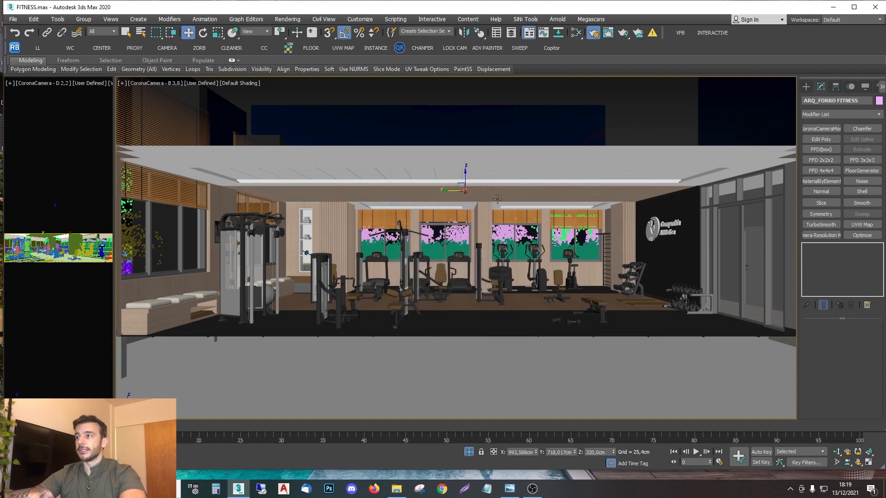
key("t")
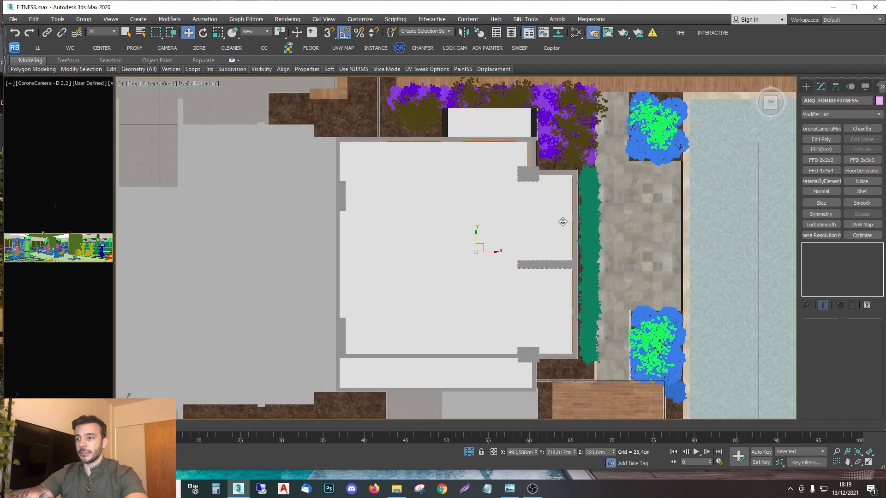
left_click(510, 489)
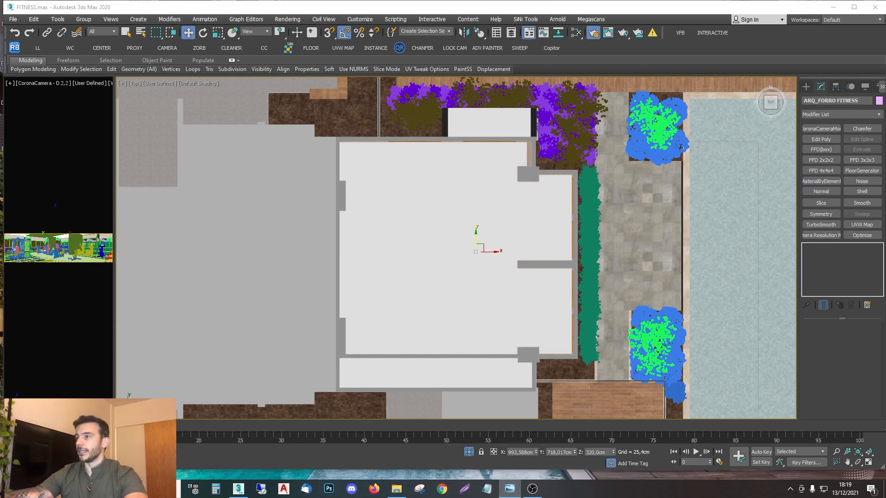
left_click_drag(885, 323, 544, 159)
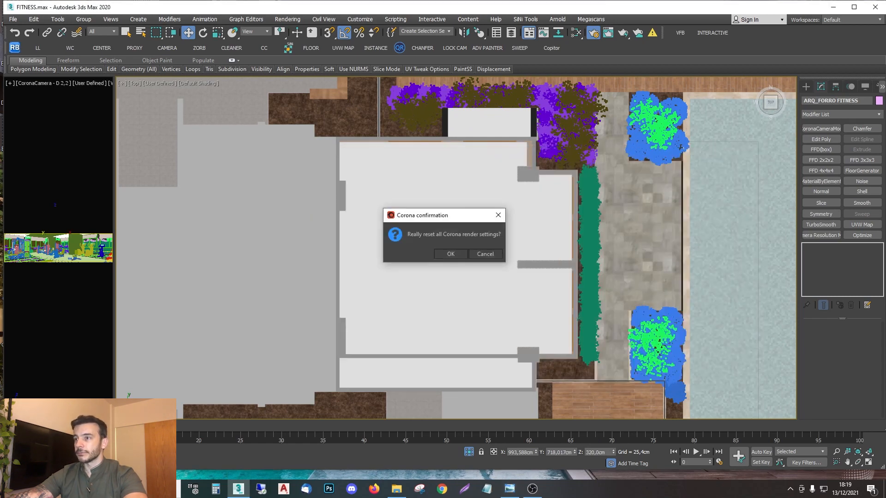
left_click(499, 215)
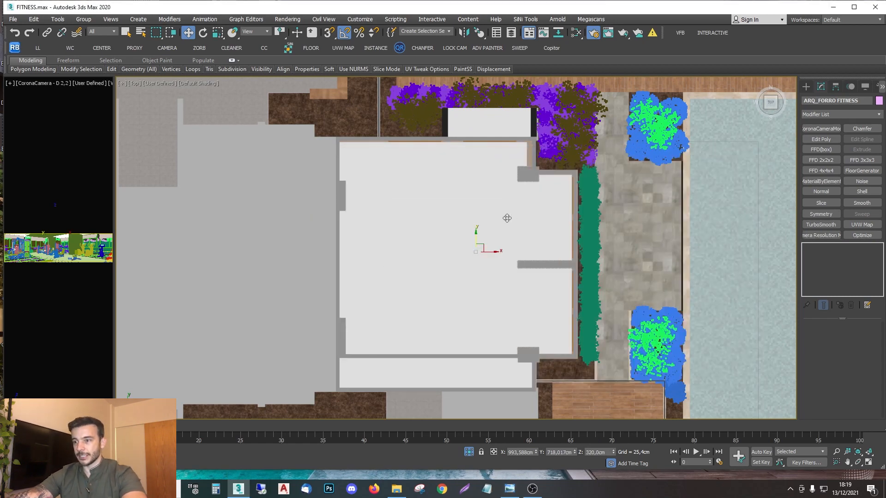
Step: Switch to Windows Photo Viewer full screen and compare the finished gym renders FITNESS B.jpg and FITNESS A.jpg
left_click(509, 488)
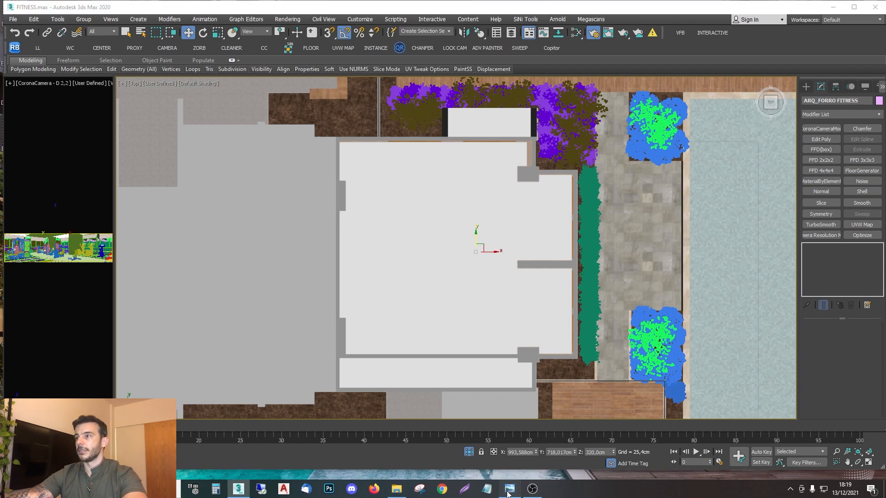
double_click(558, 157)
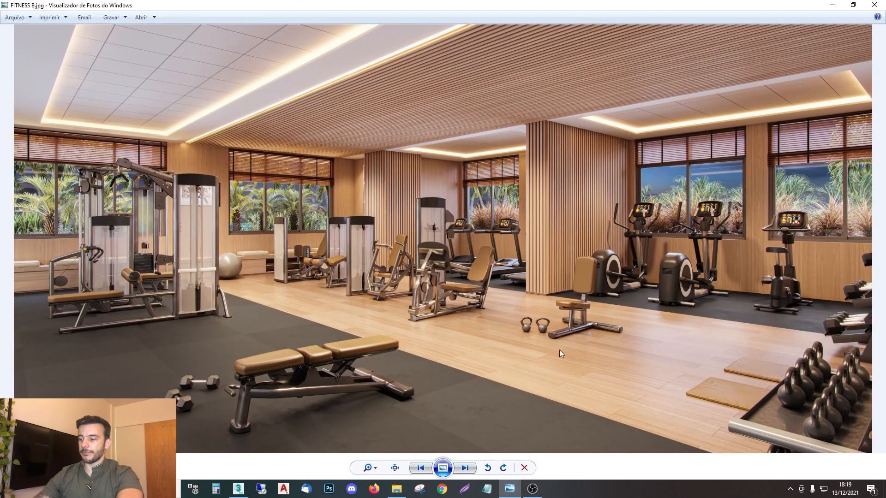
key("Left")
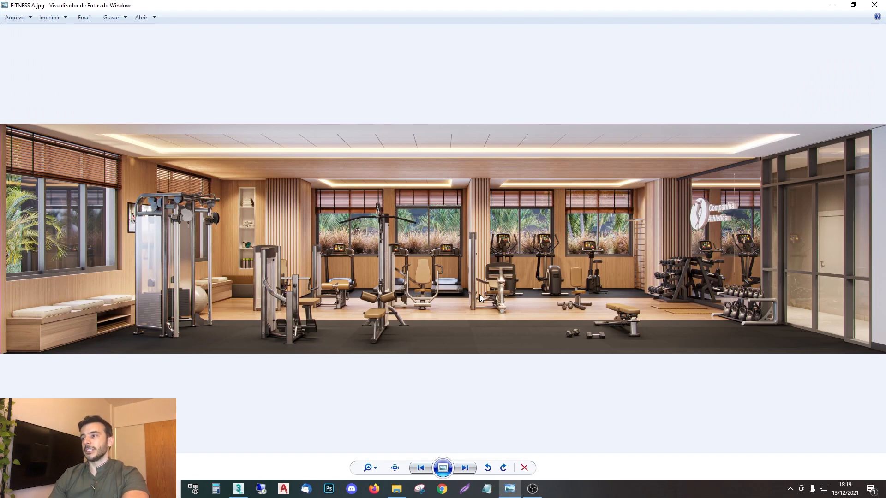
key("Right")
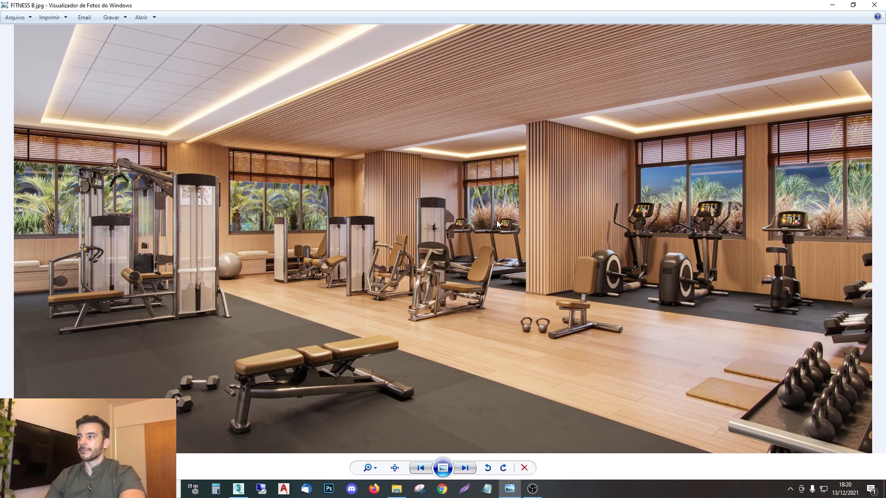
Step: Compare FITNESS A.jpg and FITNESS B.jpg once more, and move the photo viewer away to uncover the 3ds Max scene
key("Left")
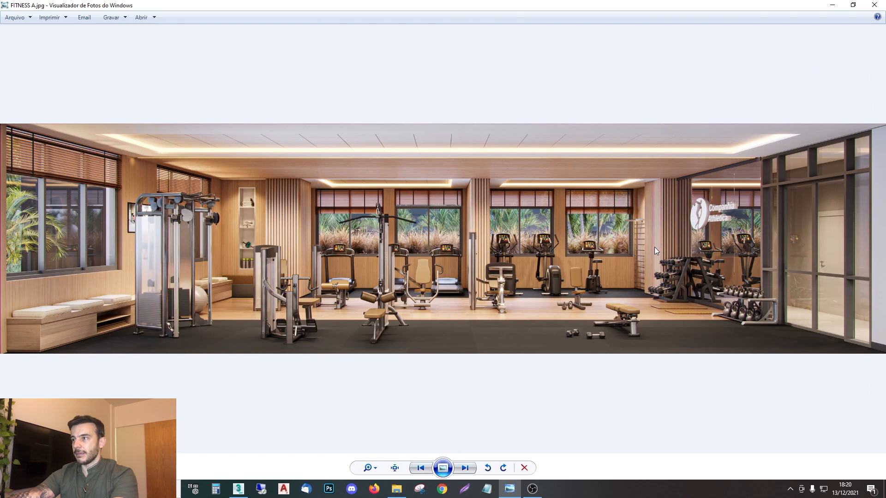
key("Right")
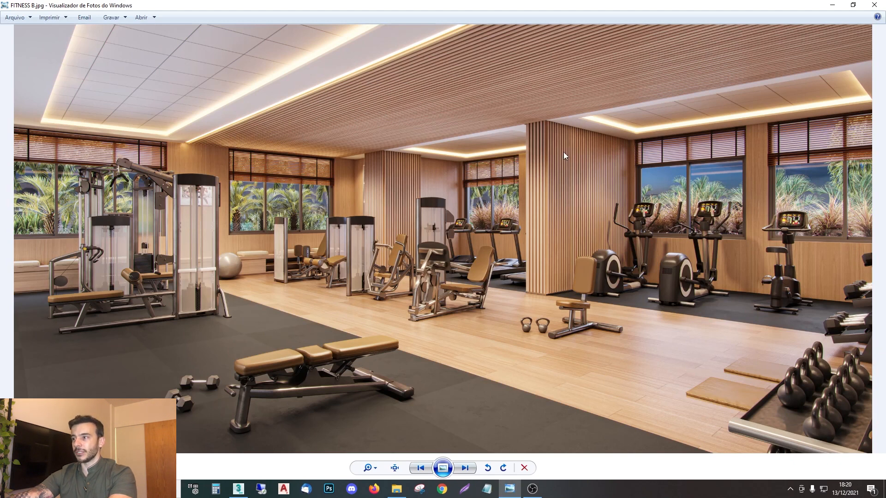
key("Left")
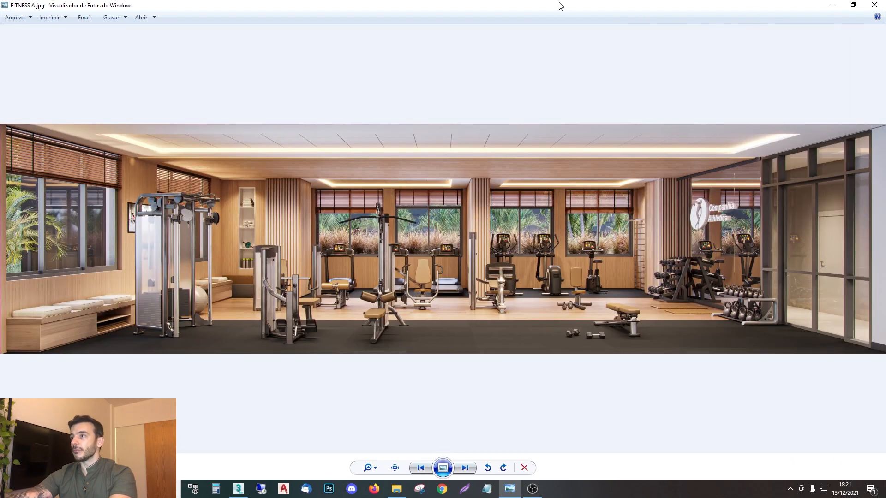
left_click_drag(558, 2, 885, 233)
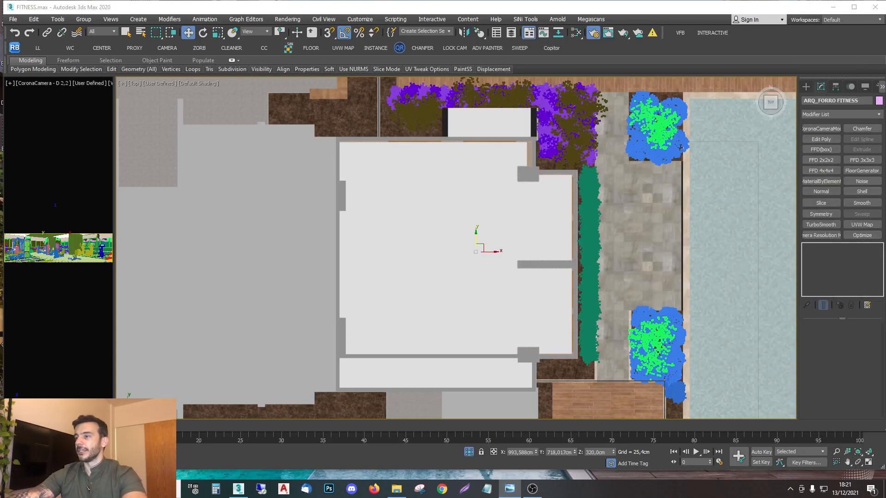
Step: Show the Top view in wireframe, select the slatted ceiling and decline resetting the Corona render settings
key("F3")
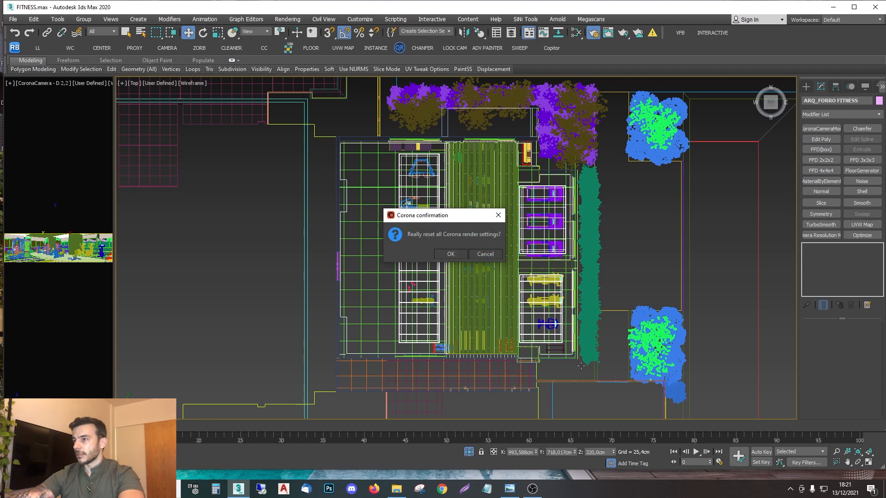
left_click(509, 267)
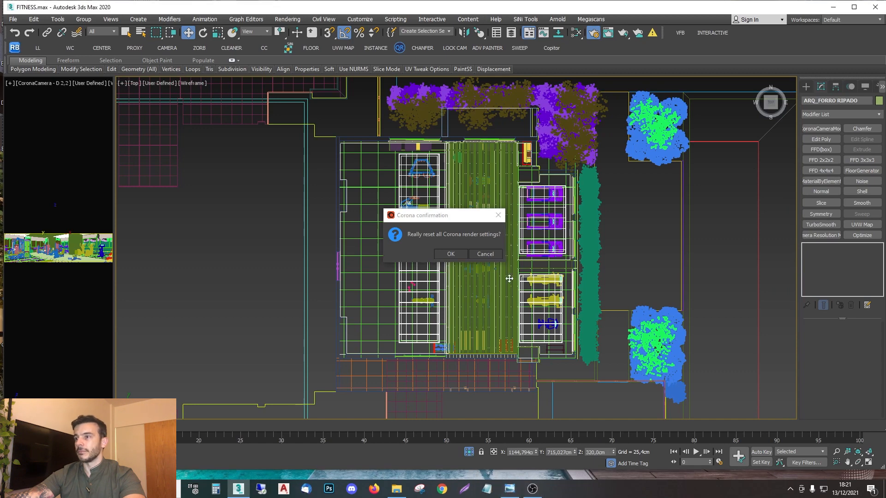
left_click(487, 254)
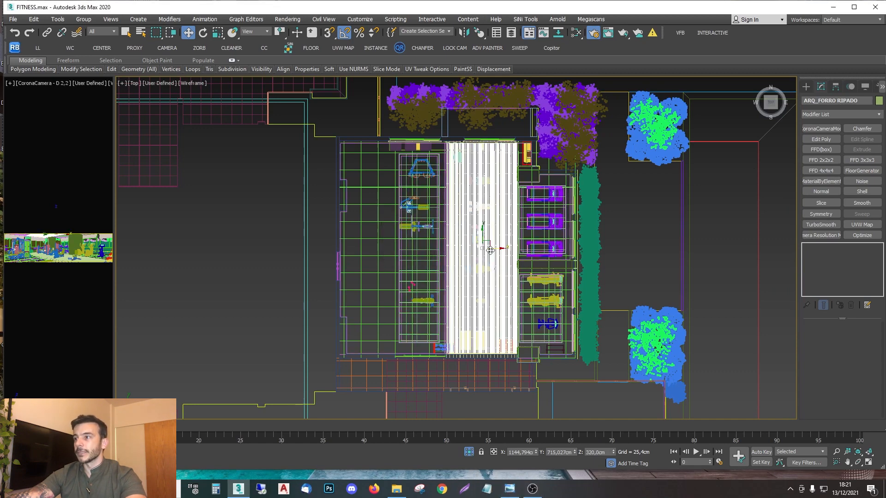
Step: Switch the main viewport to CoronaCamera - B 3,8 with default shading and select the slatted ceiling there
left_click(589, 233)
key("c")
double_click(433, 175)
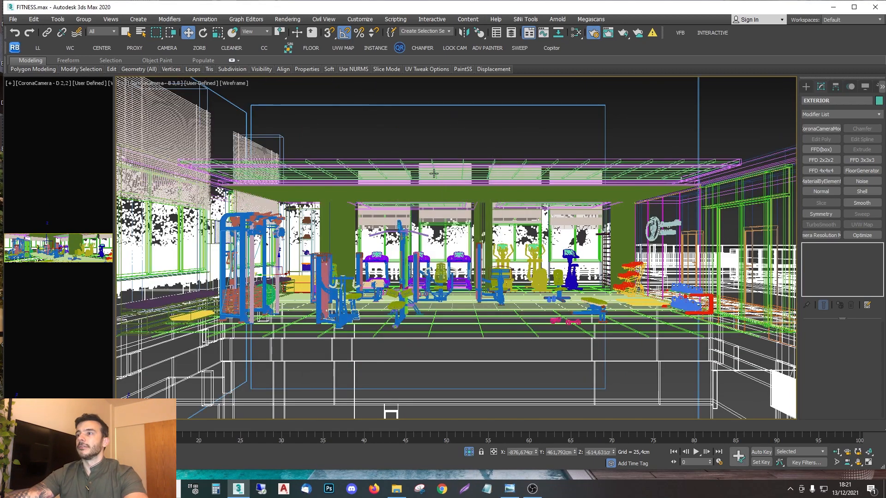
key("F3")
left_click(500, 192)
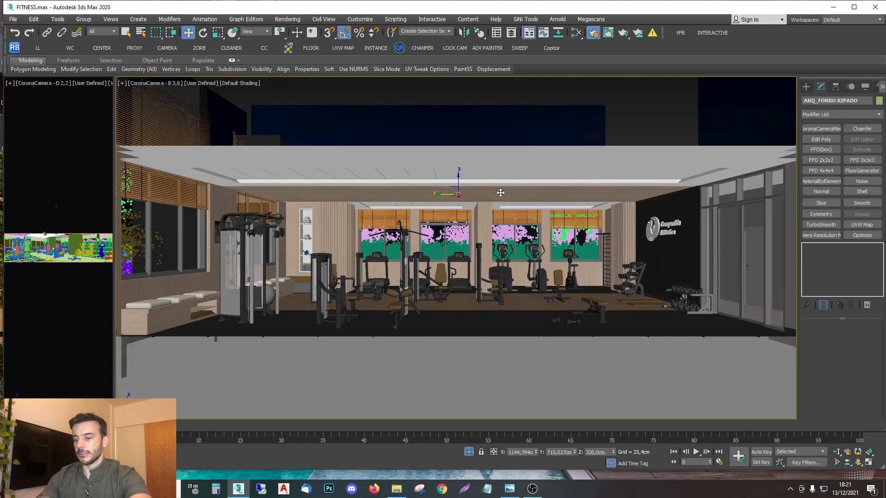
Step: Select all objects whose names start with ARQ and hide everything else, showing the view in wireframe
type("h*ARQ")
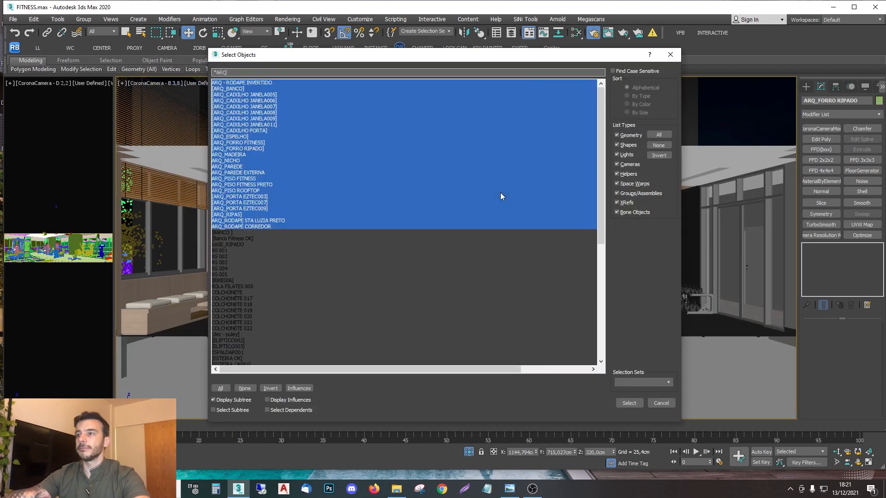
key("Return")
key("F3")
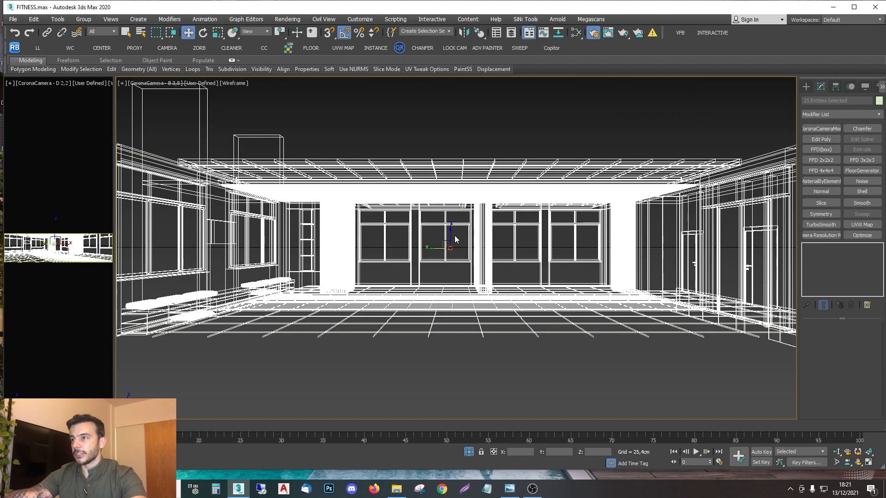
Step: Unhide the EXTERIOR group by name with the filter *EXT, clear the selection and return the camera view to default shading
right_click(455, 239)
left_click(493, 181)
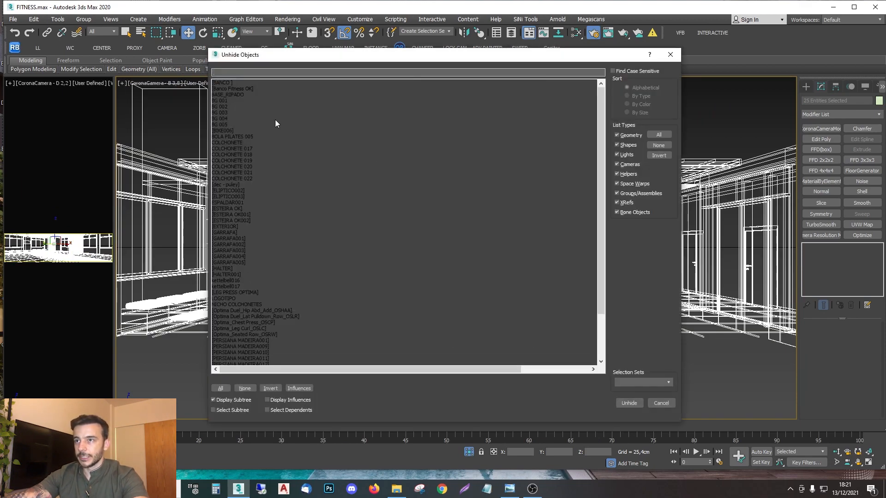
left_click(246, 72)
type("*")
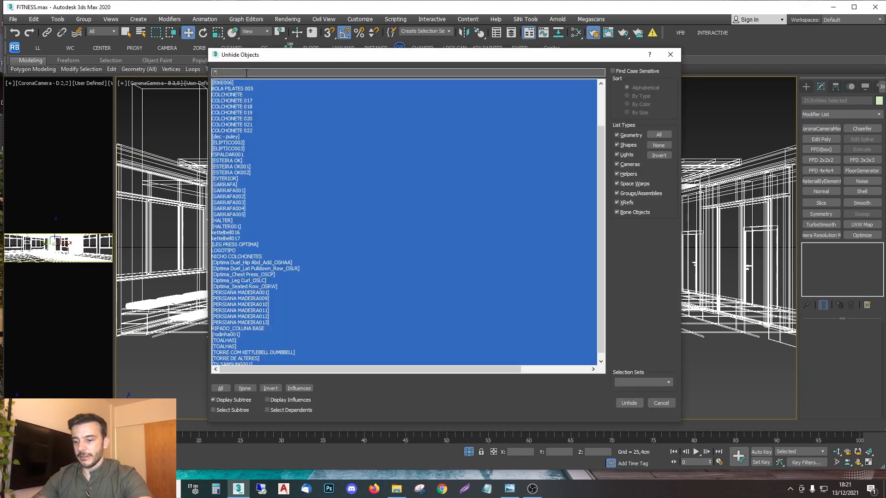
type("EXT")
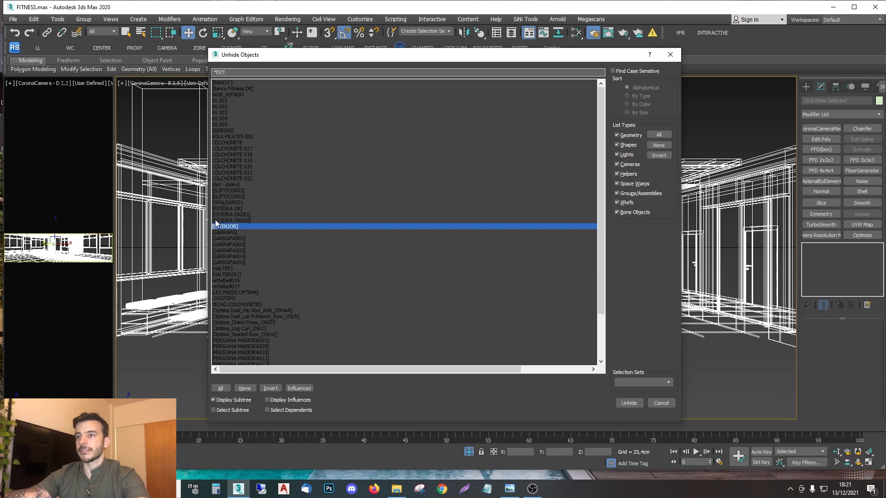
key("Return")
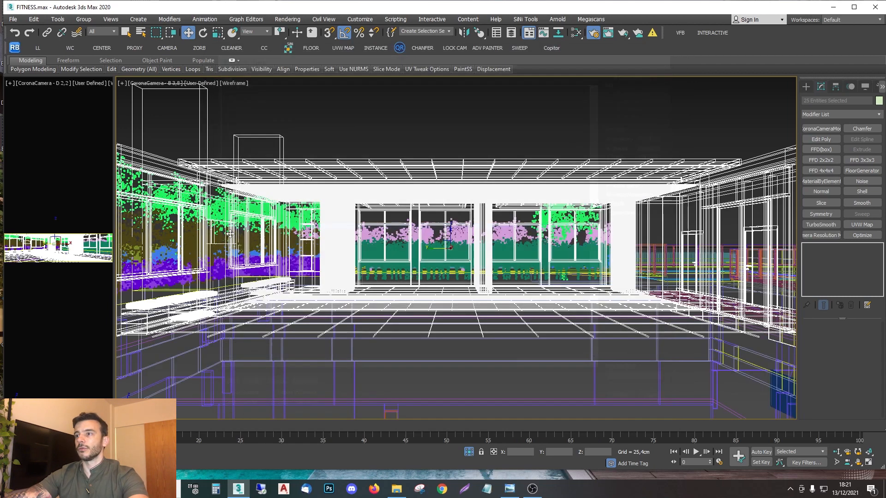
left_click(420, 135)
key("F3")
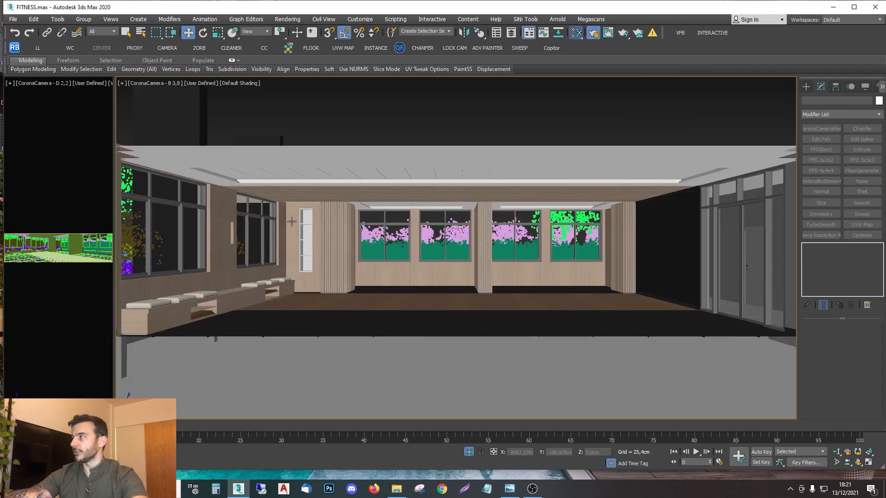
Step: Open the Slate Material Editor and examine the sky's Color Correction map and its 2003 Dusk Blue OK.hdr image
key("m")
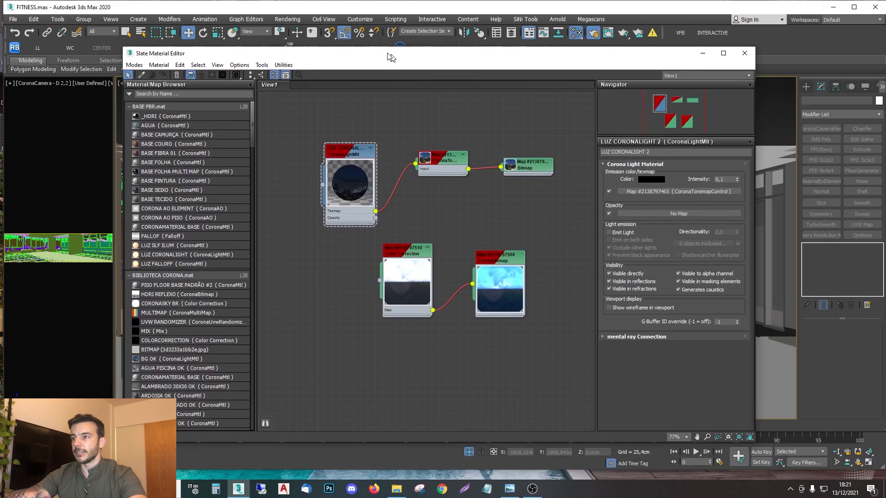
left_click_drag(391, 57, 365, 50)
double_click(382, 250)
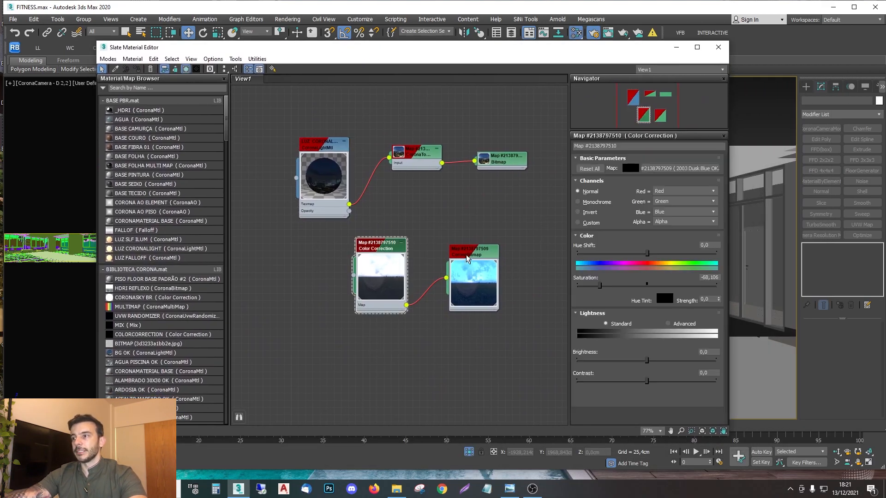
double_click(467, 259)
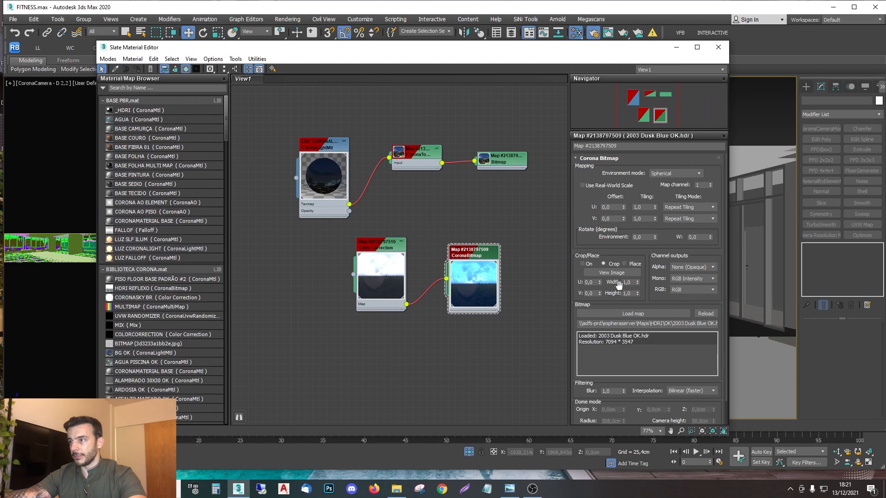
left_click(612, 273)
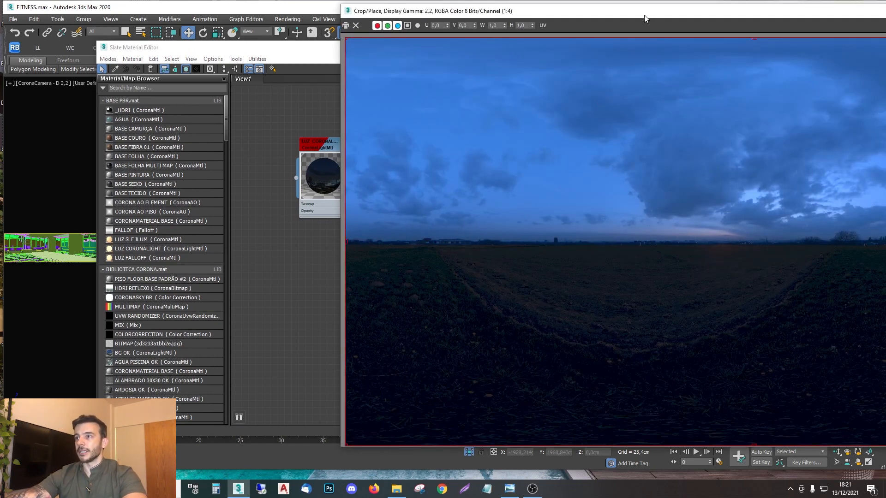
left_click_drag(644, 15, 304, 14)
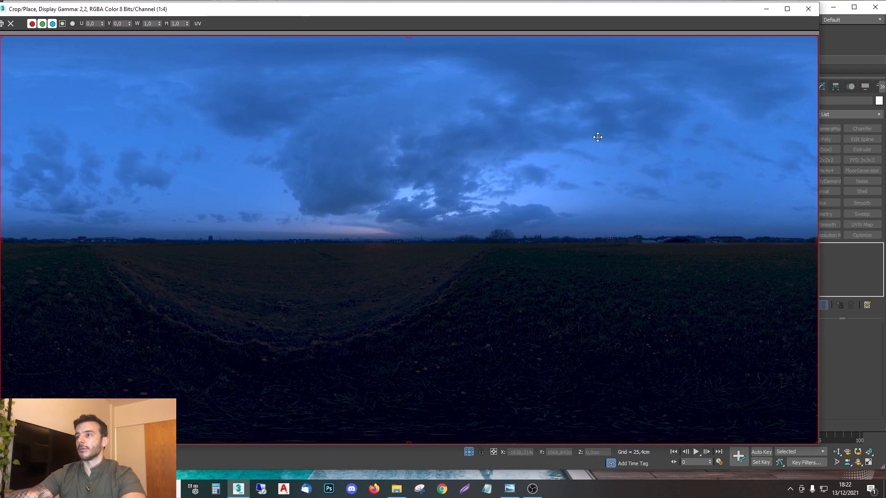
left_click(808, 9)
Step: Review the saturation setting of the sky's Color Correction map and move the material editor aside
double_click(376, 244)
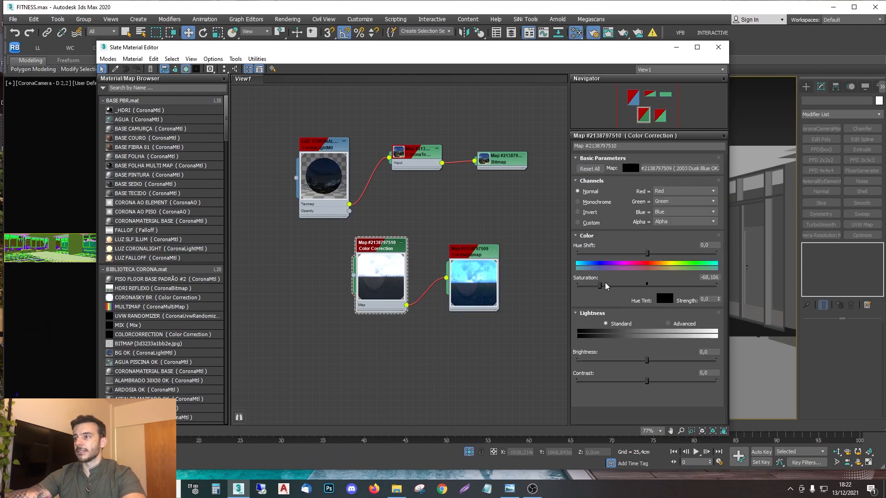
left_click(468, 256)
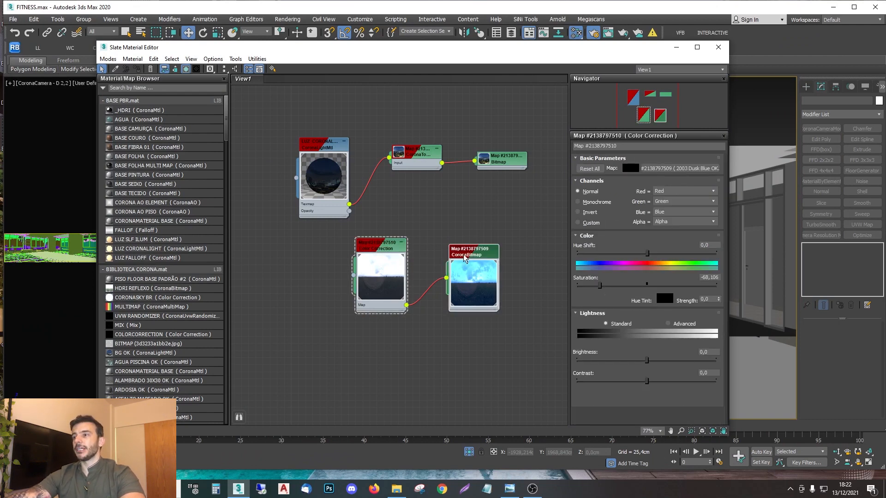
left_click(387, 245)
left_click_drag(381, 59, 885, 93)
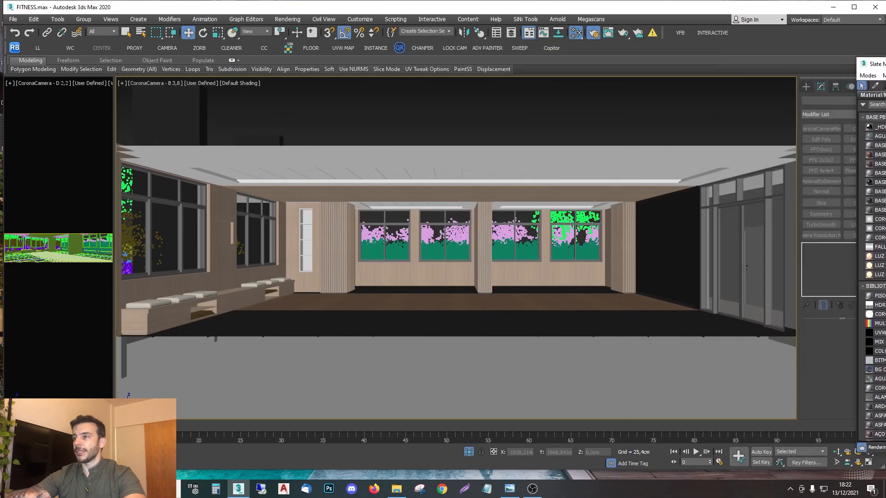
Step: Open the Corona frame buffer and examine the whole previous render of CoronaCamera - D 2,2
left_click(679, 33)
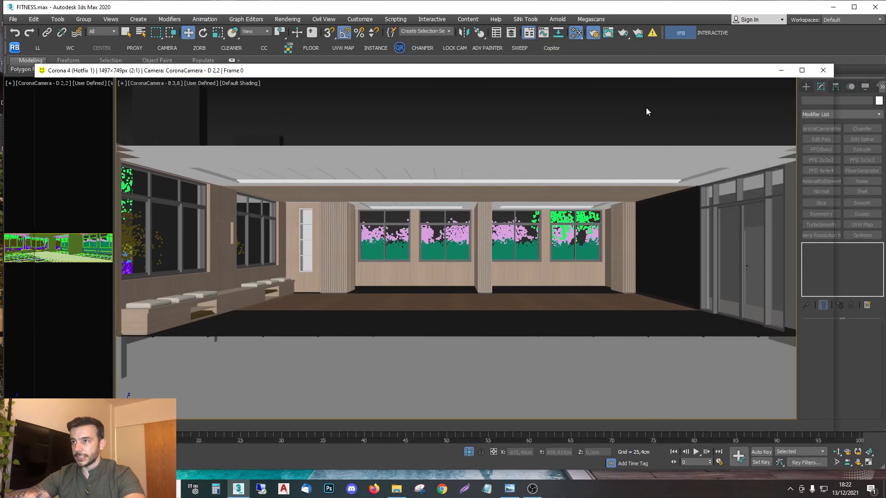
left_click_drag(406, 73, 482, 67)
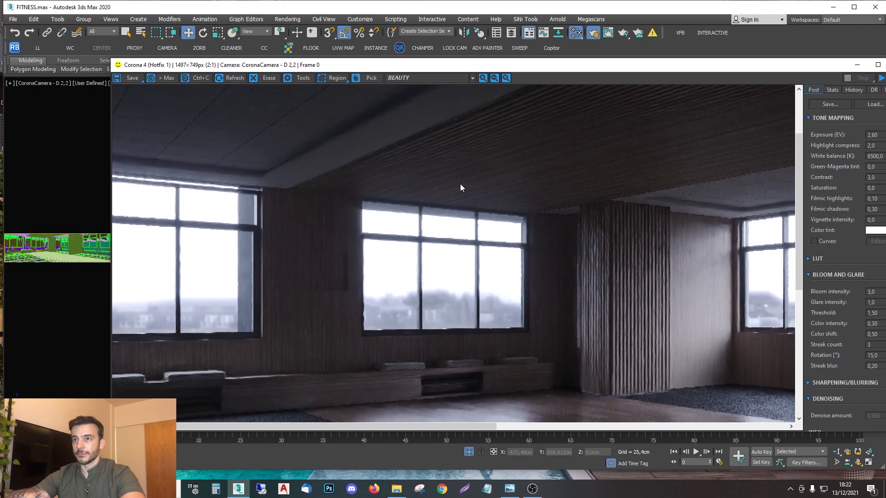
scroll(482, 262, "down", 1)
left_click_drag(198, 65, 179, 39)
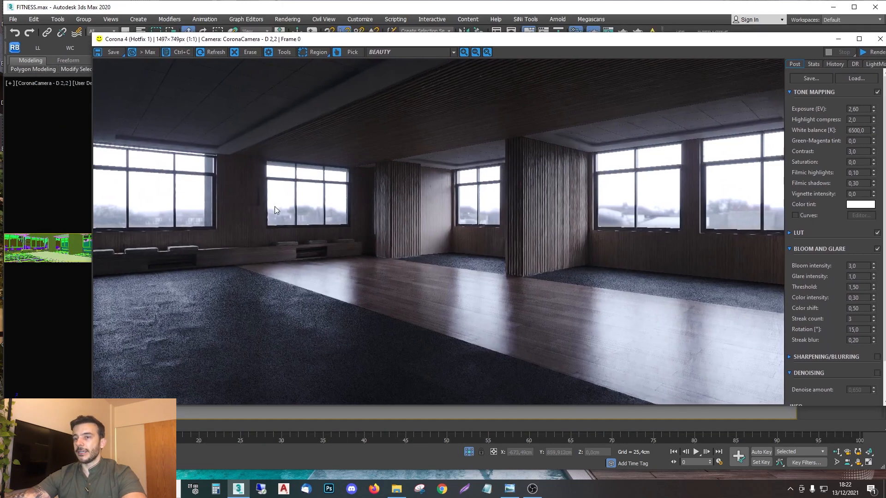
Step: Switch the main viewport to CoronaCamera - D 2,2, shrink the frame buffer window and start Corona interactive rendering
left_click(44, 252)
left_click_drag(264, 39, 772, 64)
key("c")
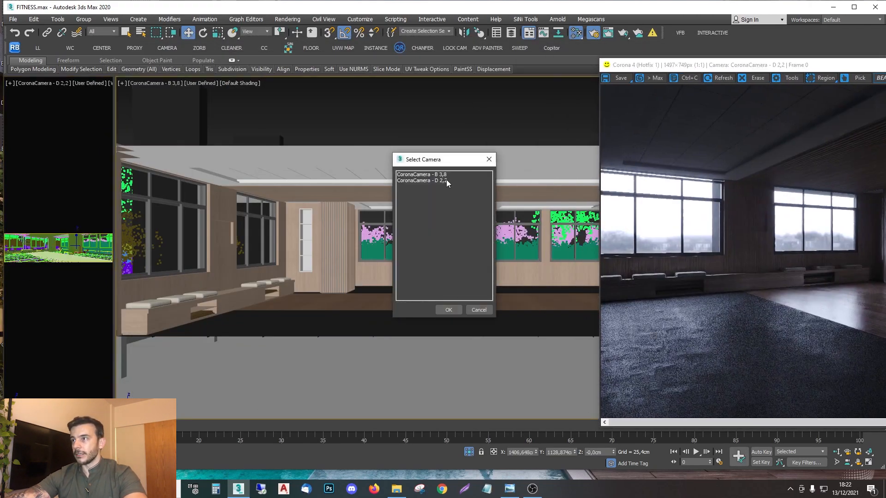
double_click(447, 179)
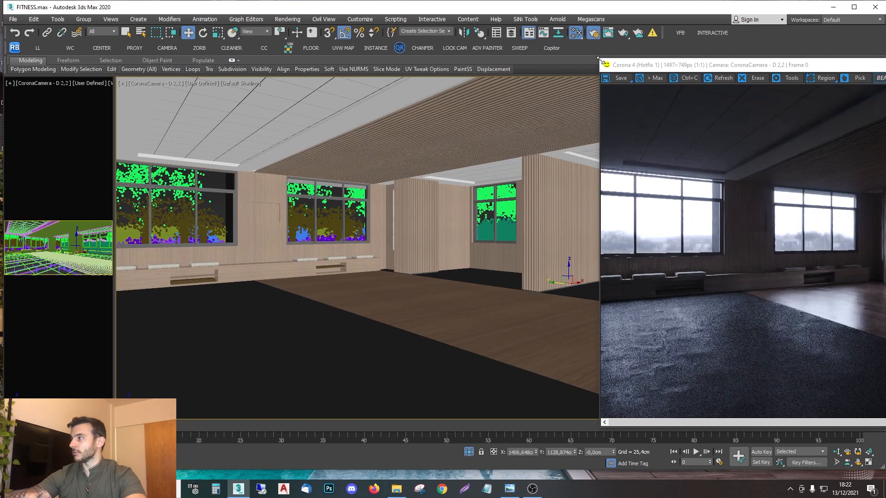
left_click_drag(600, 59, 365, 97)
left_click(709, 34)
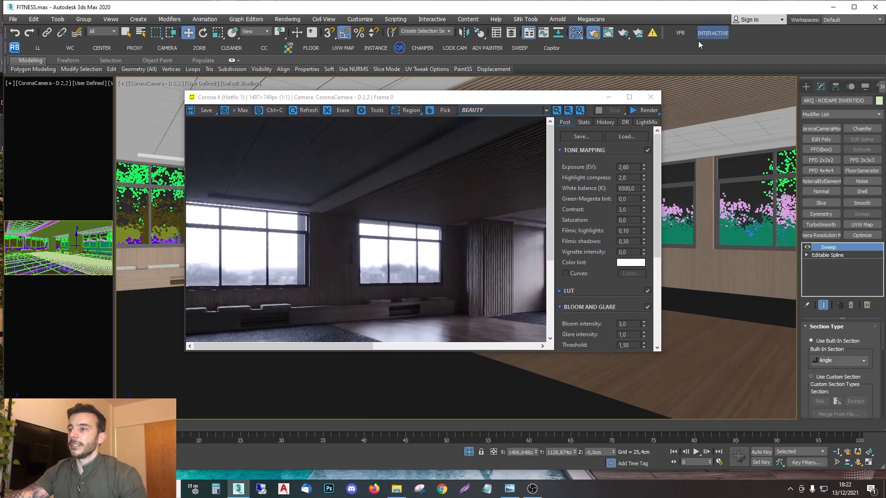
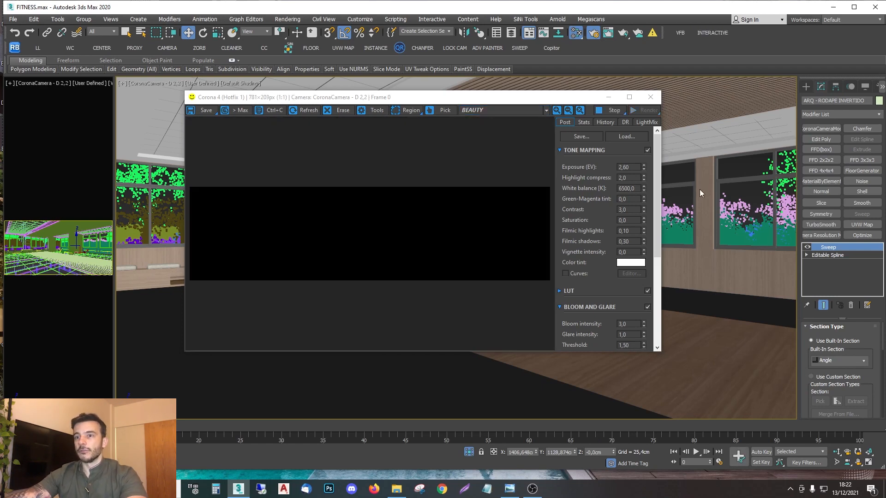
Step: Unhide all the PERSIANA MADEIRA blinds by name, using the filter *PERS, while the interactive render runs
left_click(717, 210)
right_click(718, 208)
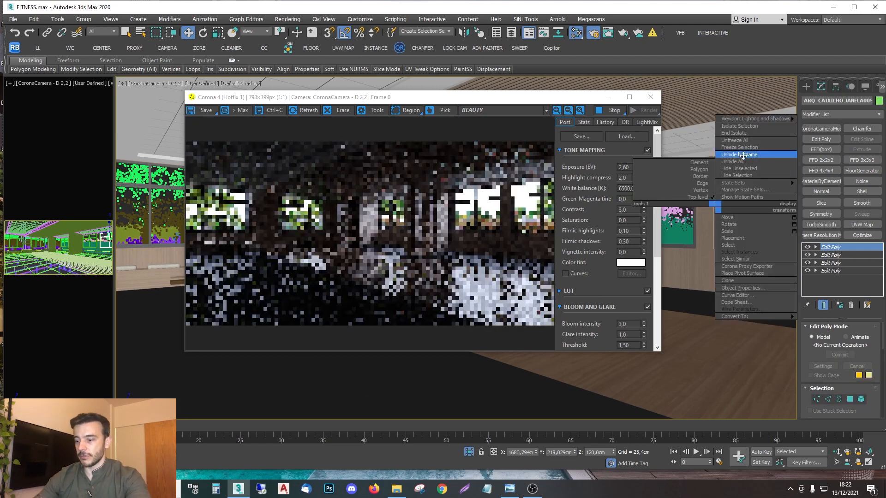
left_click(741, 155)
key("ctrl+a")
type("*")
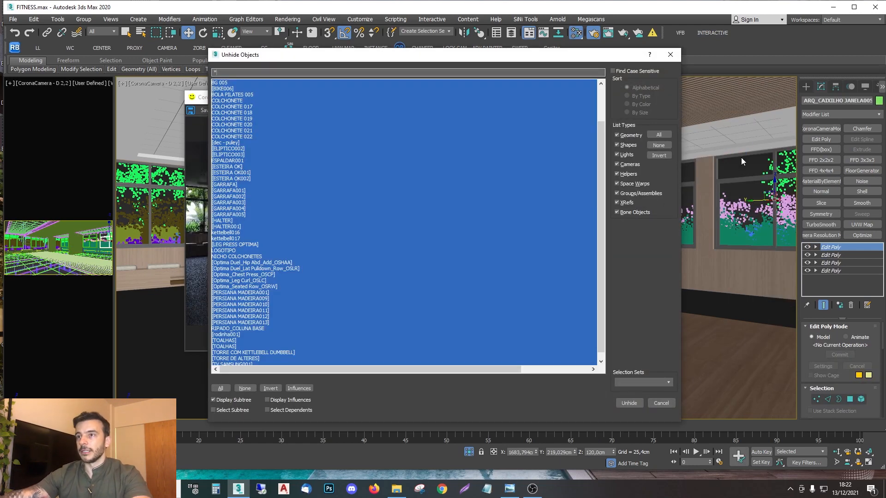
type("PERS")
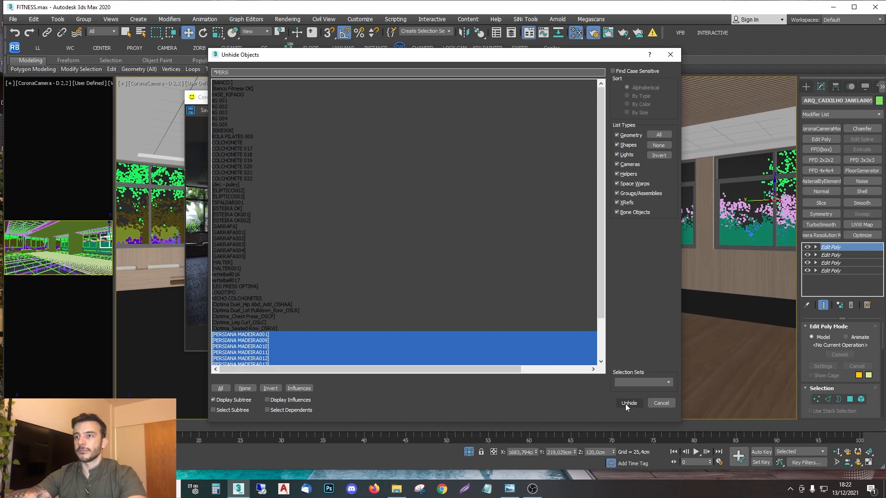
left_click(628, 403)
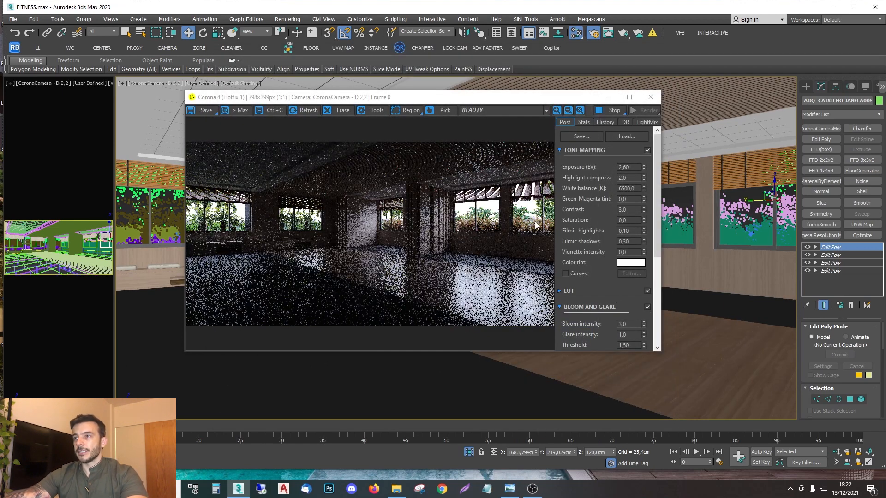
Step: Try a filmic shadows value of 0 in the frame buffer's tone mapping and restore it to 0,30
left_click_drag(458, 95, 497, 98)
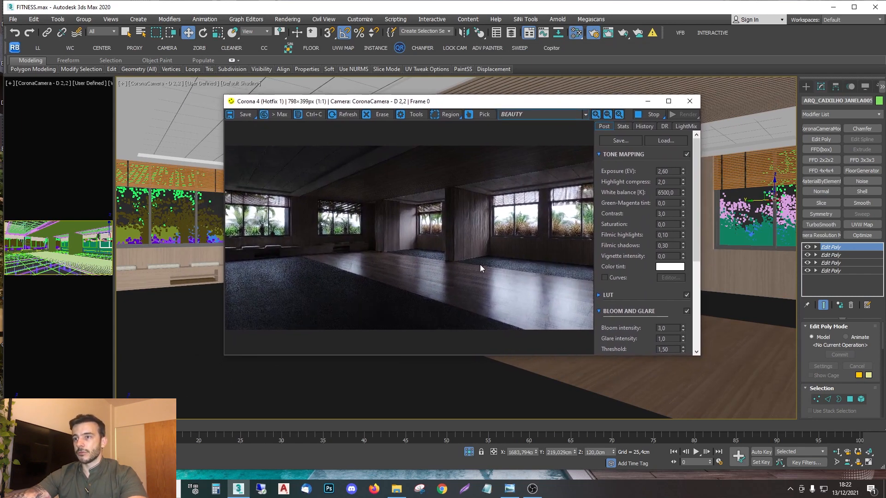
left_click(665, 247)
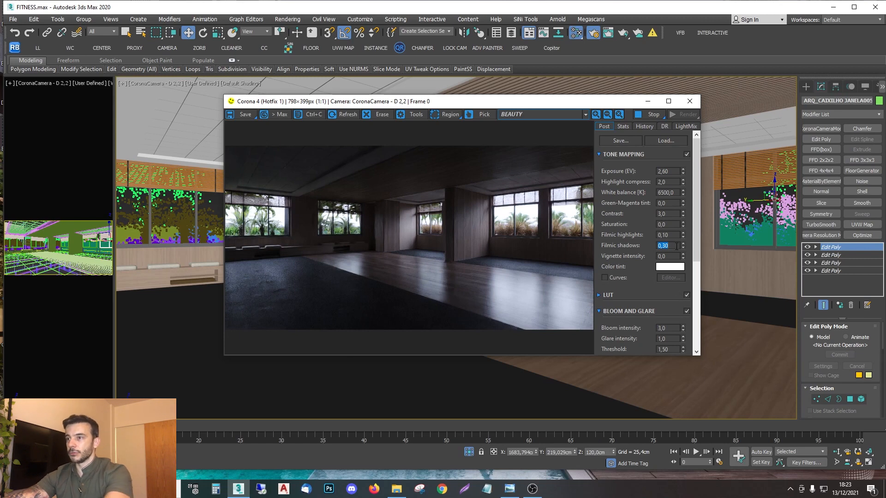
type("0")
key("Return")
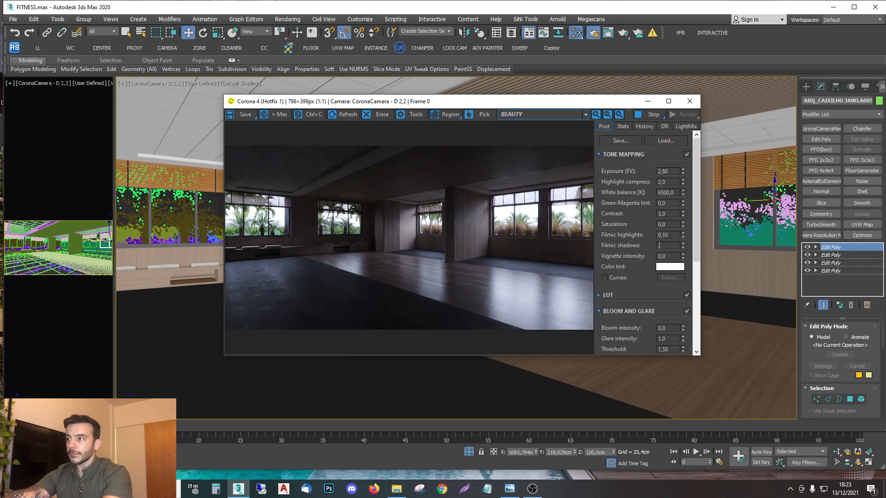
Step: Compare the interactive render with the LUT switched off and on
left_click(687, 296)
left_click(686, 296)
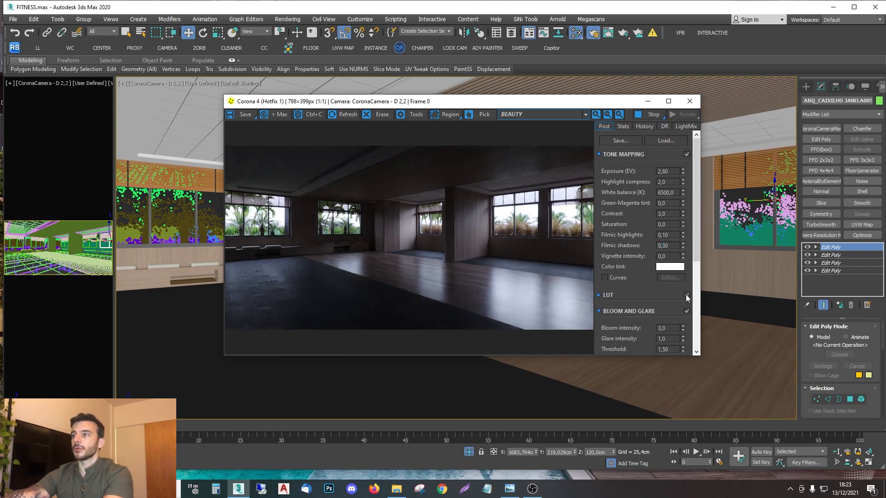
left_click(686, 295)
left_click(686, 295)
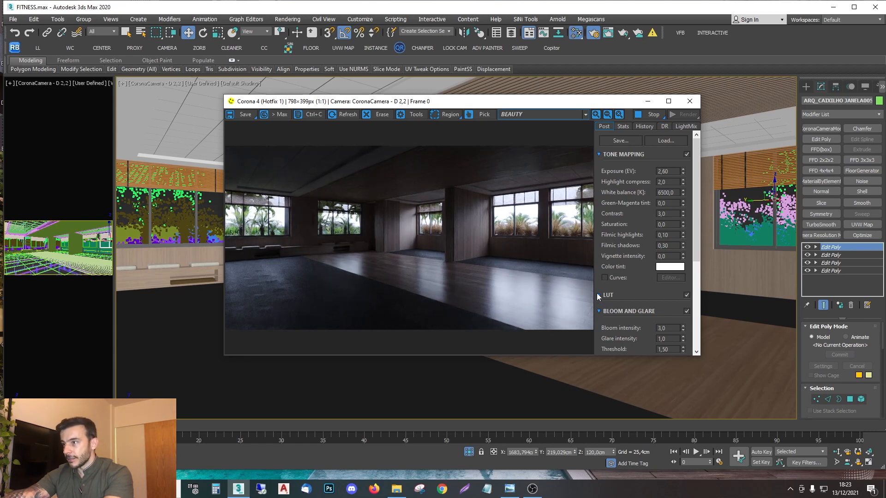
Step: Try the Kim_Amlan...graphic_03 LUT at opacity 1 and 0,25, and set its opacity to 0,2
left_click(599, 295)
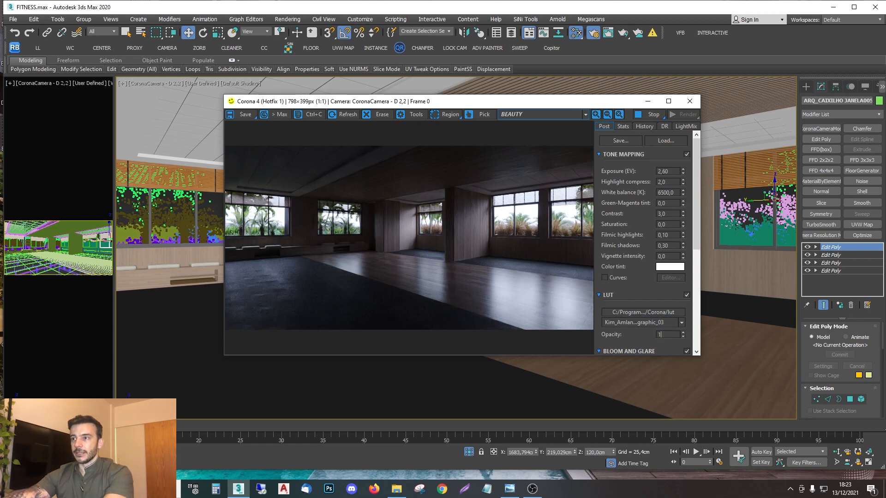
type("1")
key("Return")
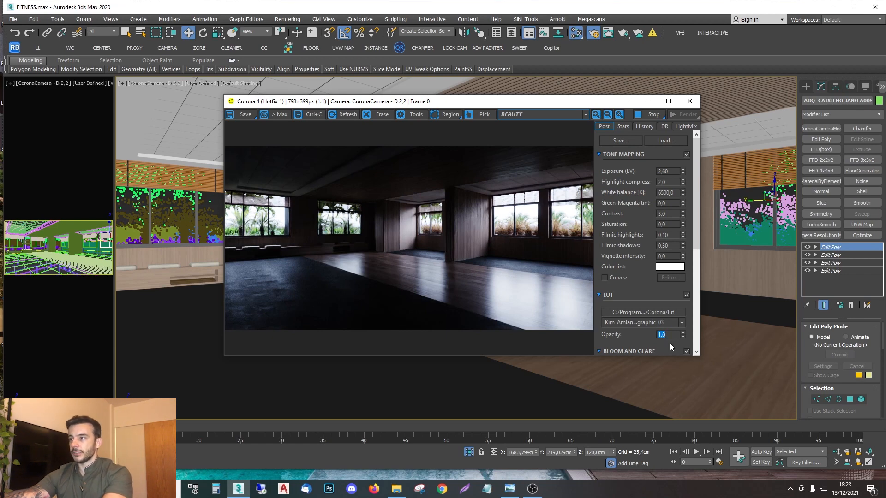
type("0,25")
key("Return")
type("0,2")
key("Return")
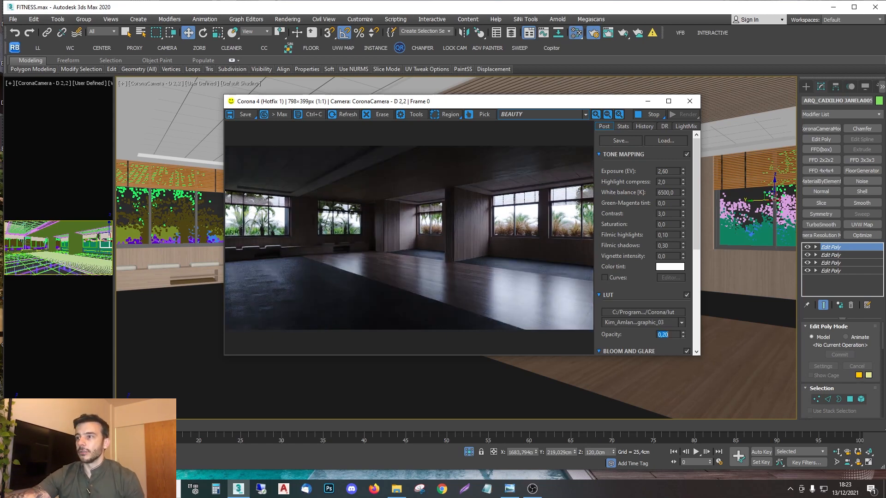
Step: Unhide the background objects BG 001 to BG 005 by name, using the filter BG, while the interactive render runs
left_click_drag(513, 106, 470, 165)
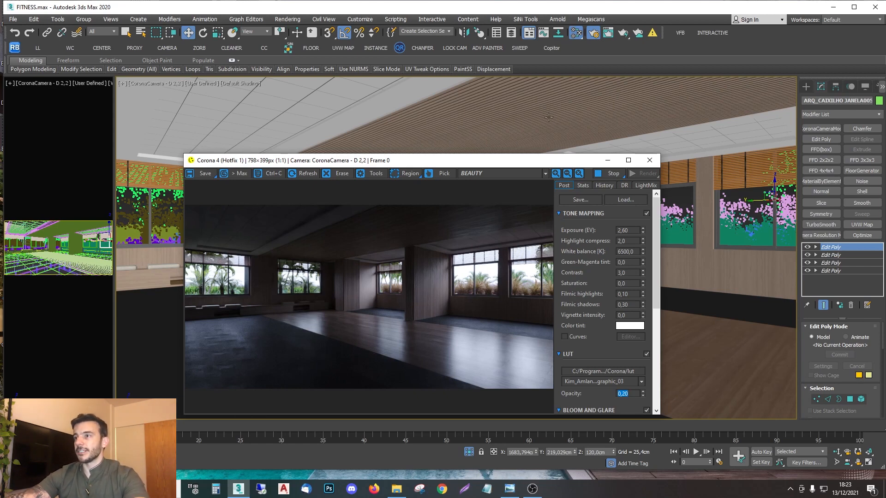
right_click(442, 132)
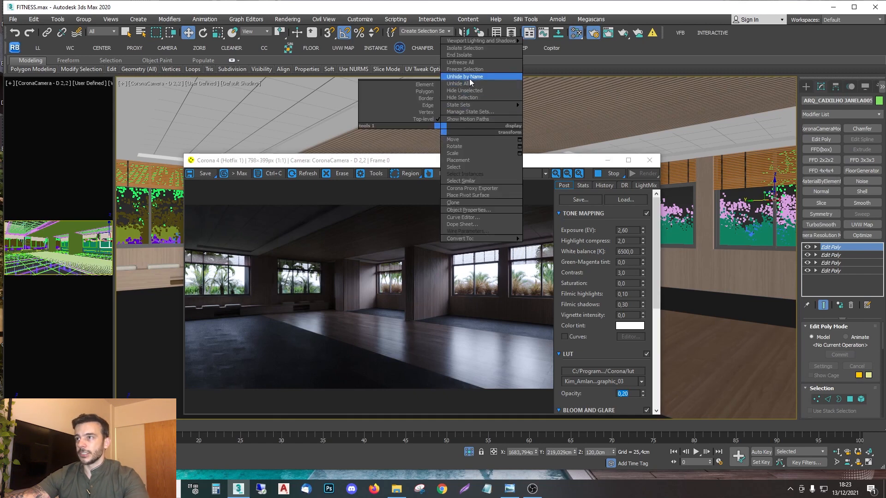
left_click(469, 76)
type("BG")
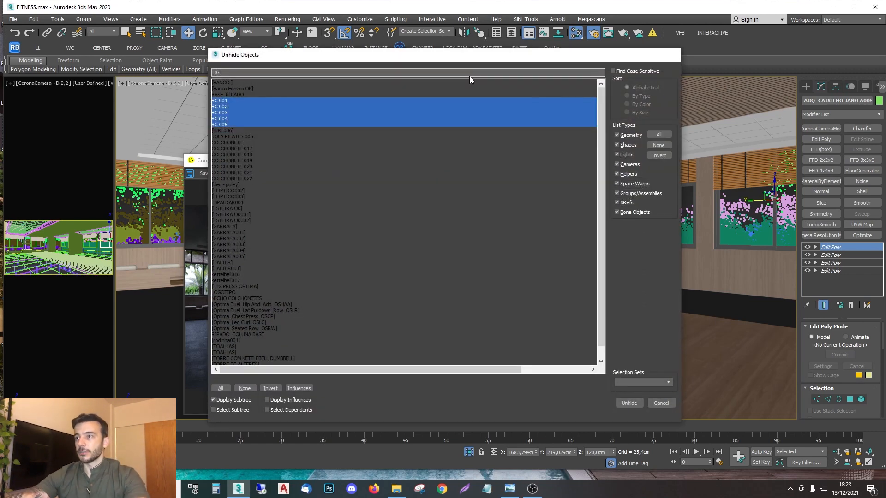
key("Return")
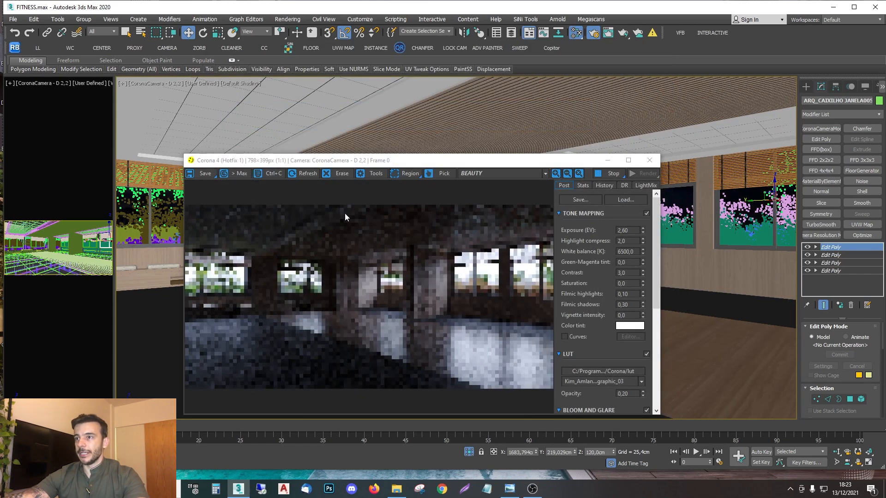
Step: Review the LUZ CORONALIGHT 2 light material and its city bitmap in the material editor, and move the editor aside
left_click_drag(302, 166, 333, 147)
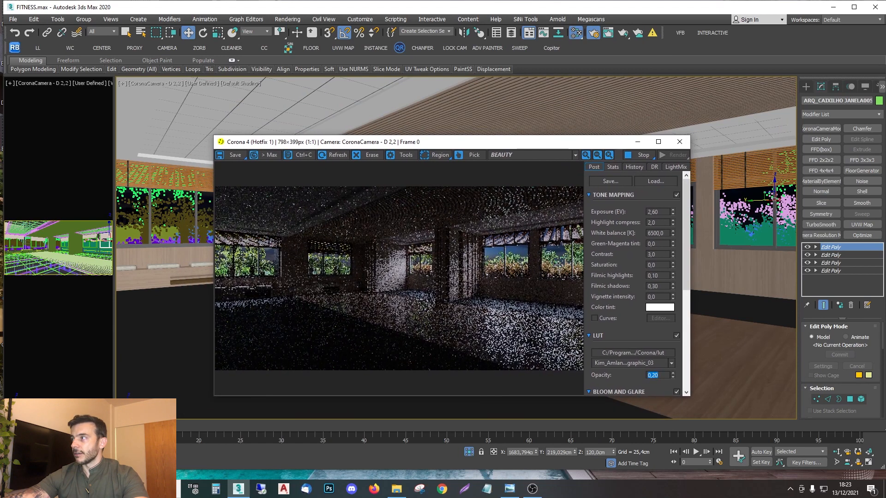
key("m")
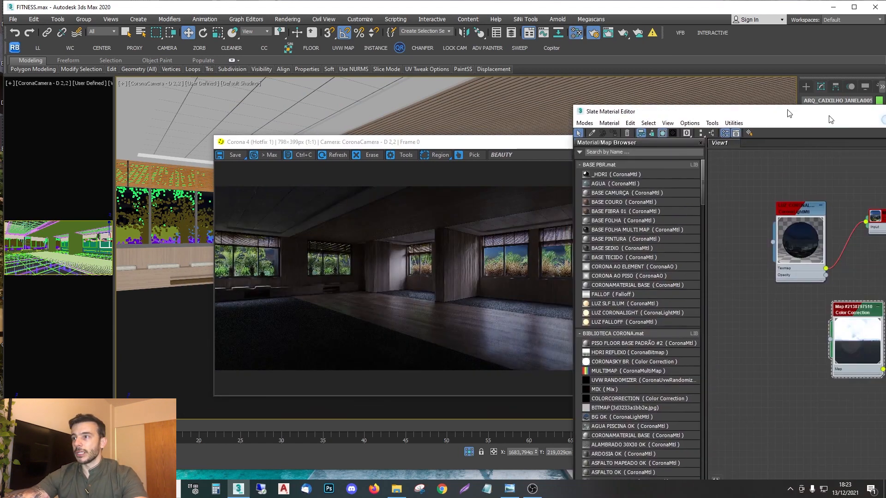
left_click_drag(830, 121, 441, 67)
double_click(572, 170)
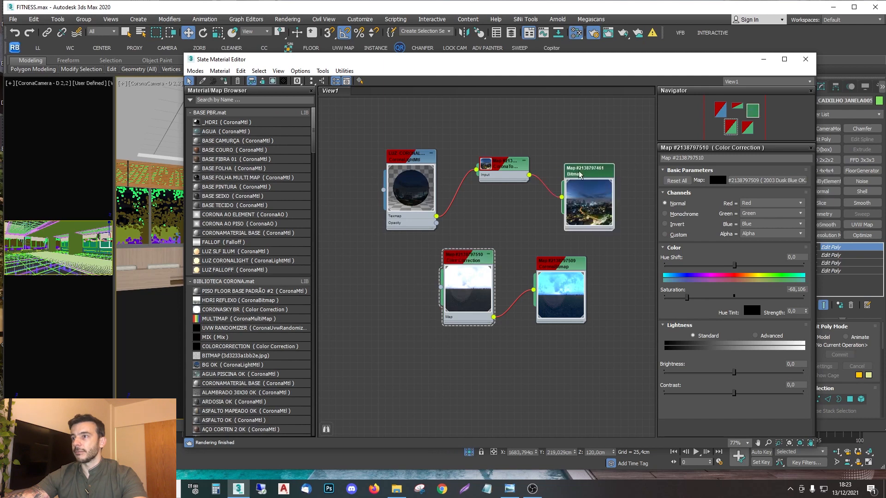
double_click(417, 161)
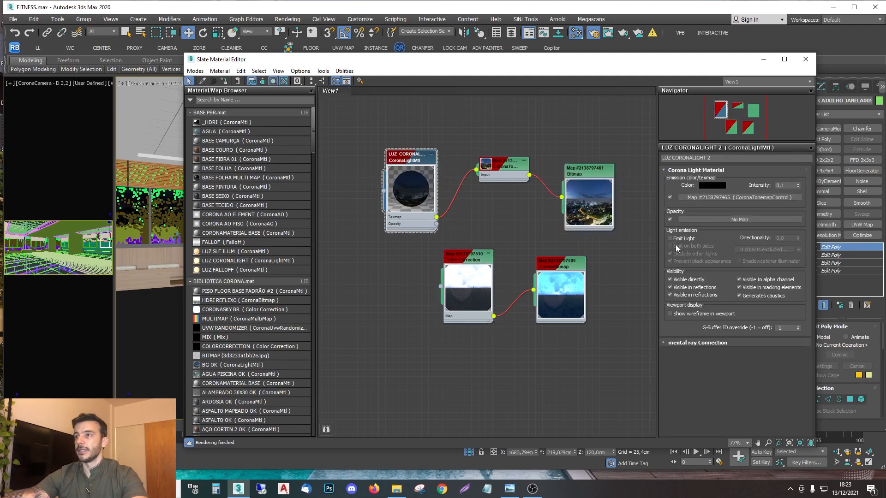
left_click_drag(357, 61, 462, 77)
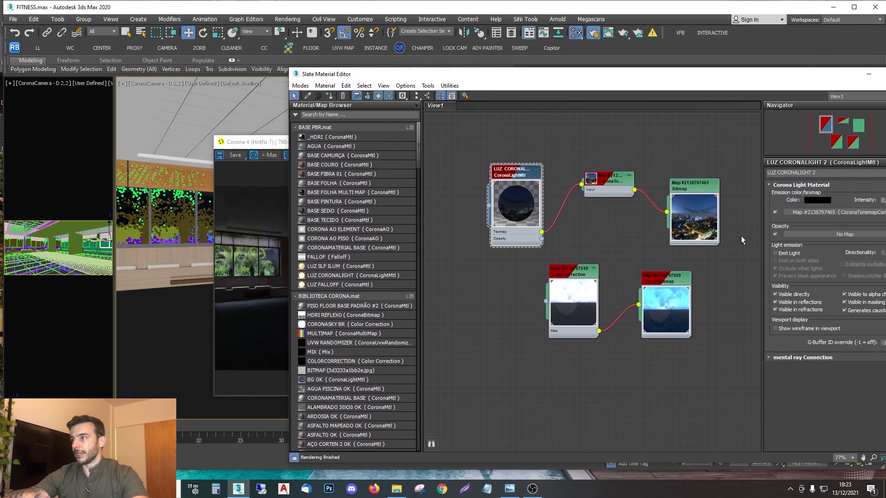
double_click(699, 186)
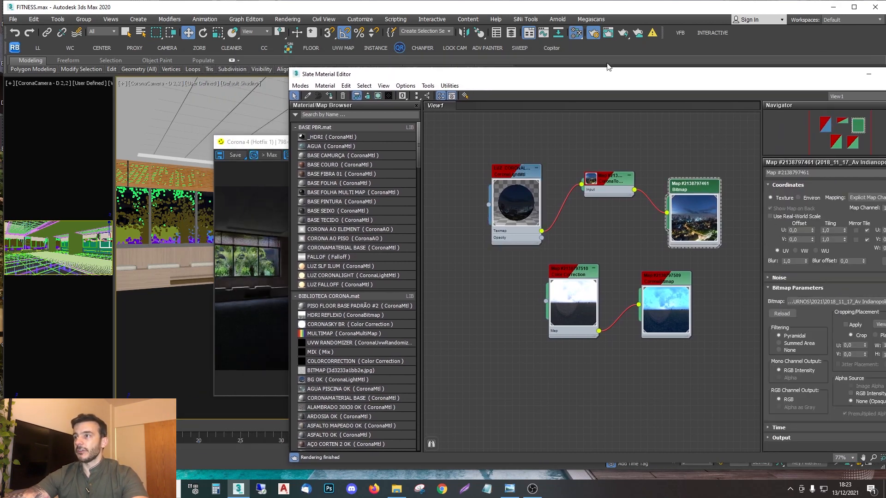
left_click_drag(542, 82, 885, 83)
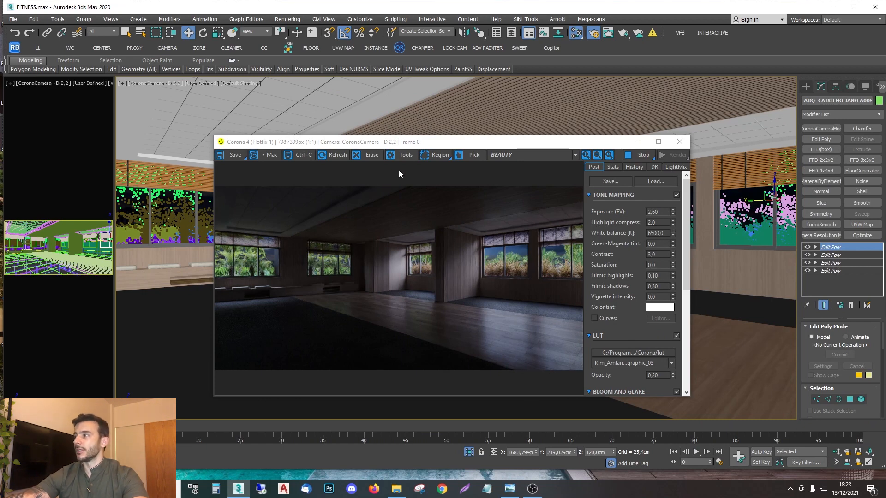
mouse_move(885, 67)
left_mouse_down()
mouse_move(339, 67)
mouse_move(885, 67)
left_mouse_up()
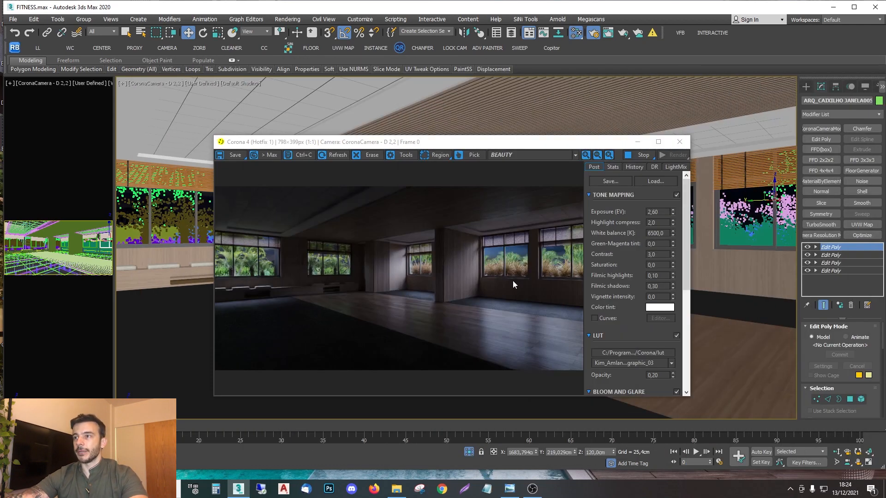
left_click_drag(414, 143, 363, 156)
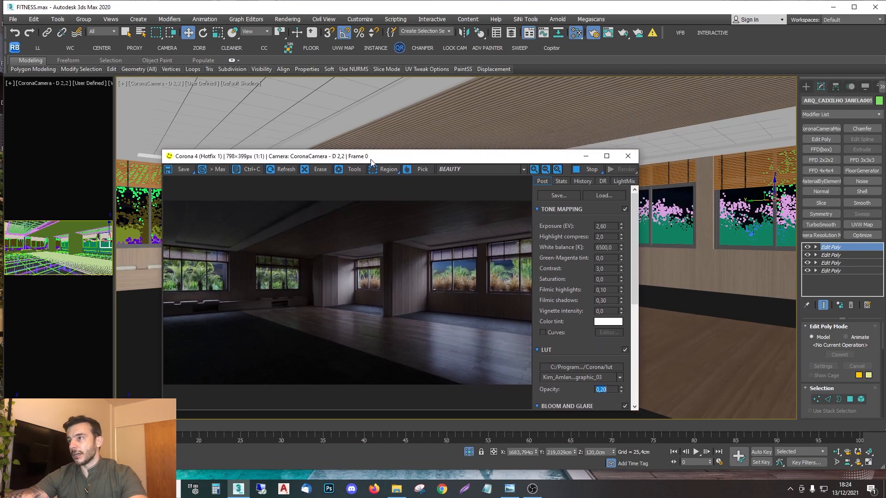
right_click(555, 131)
left_click(578, 77)
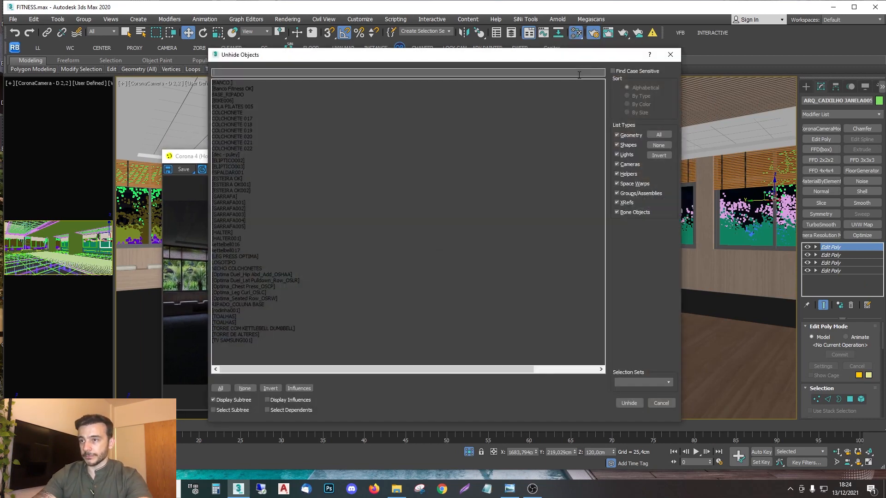
type("CORON")
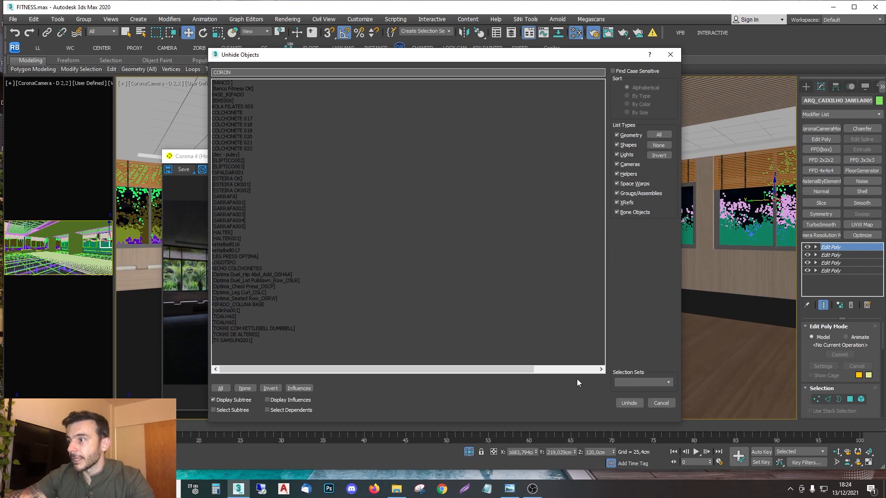
left_click(664, 405)
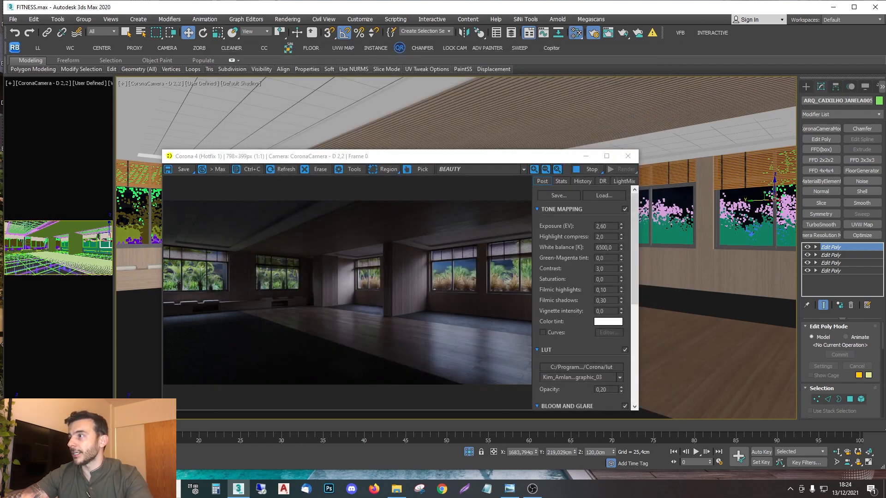
Step: Show the scene's lights through the hide-by-category settings, leaving the Cameras category hidden
left_click(864, 87)
left_click(809, 197)
left_click(809, 206)
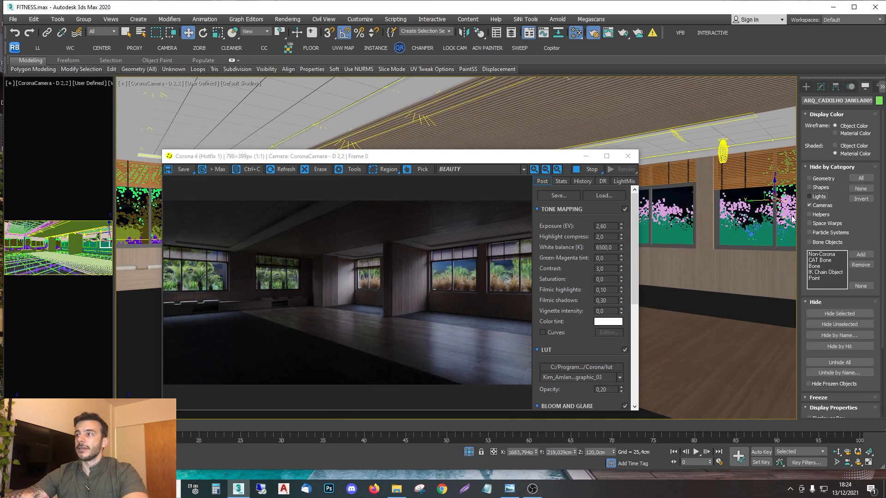
Step: Switch off the CoronaLight_EQUIPS001 light and the CoronaLight_DIV FORRO ceiling light
left_click(723, 152)
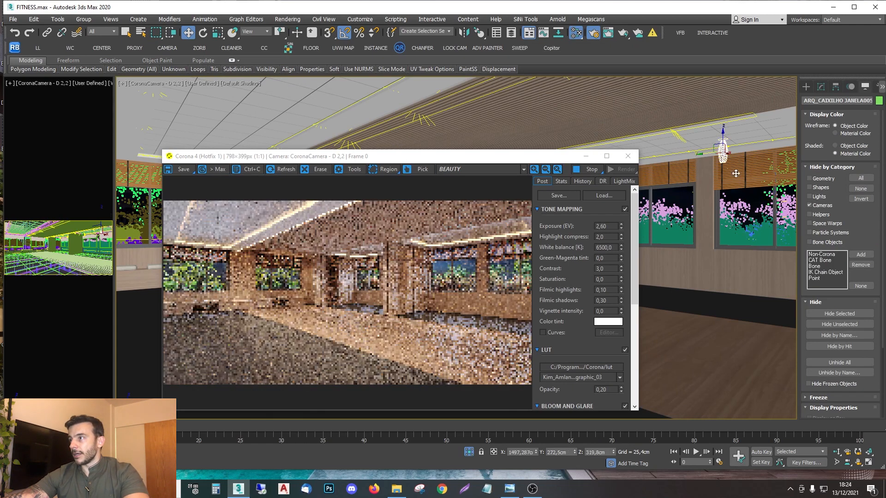
left_click(820, 87)
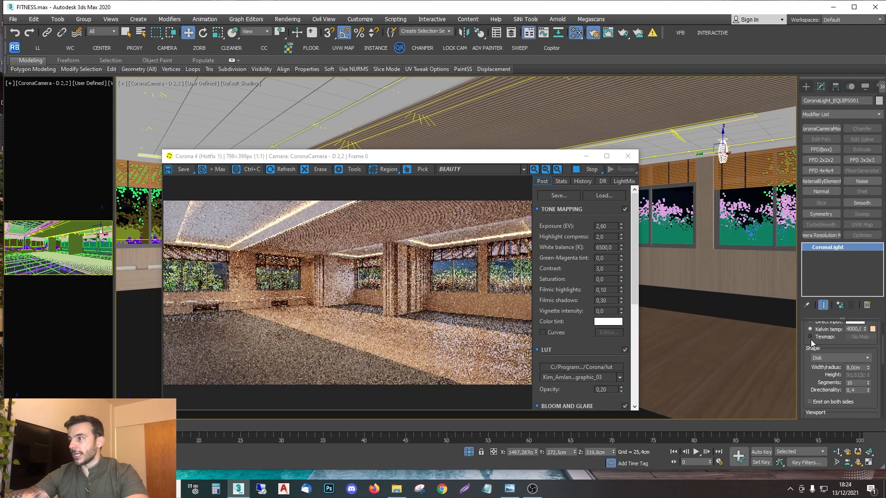
scroll(810, 339, "up", 3)
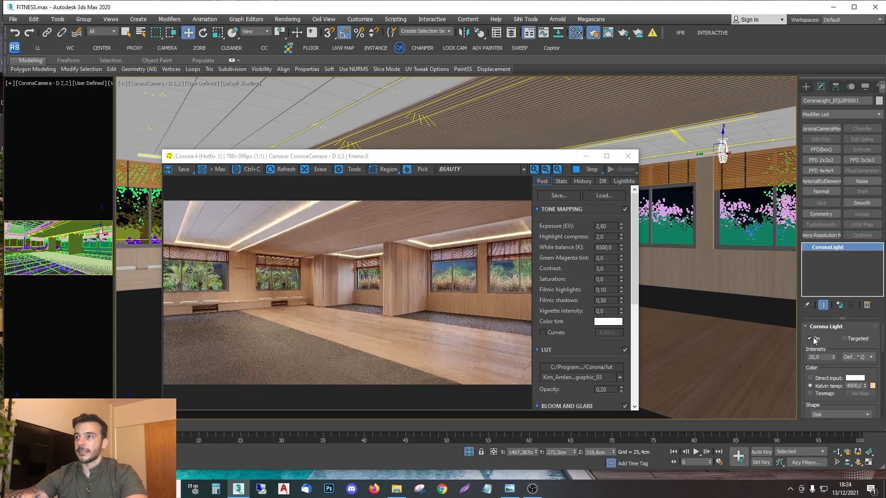
left_click(813, 339)
left_click(420, 114)
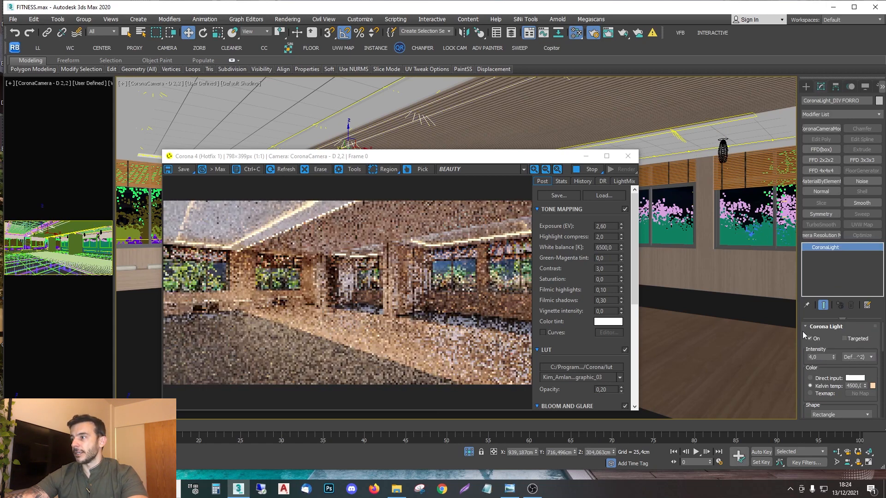
left_click(810, 339)
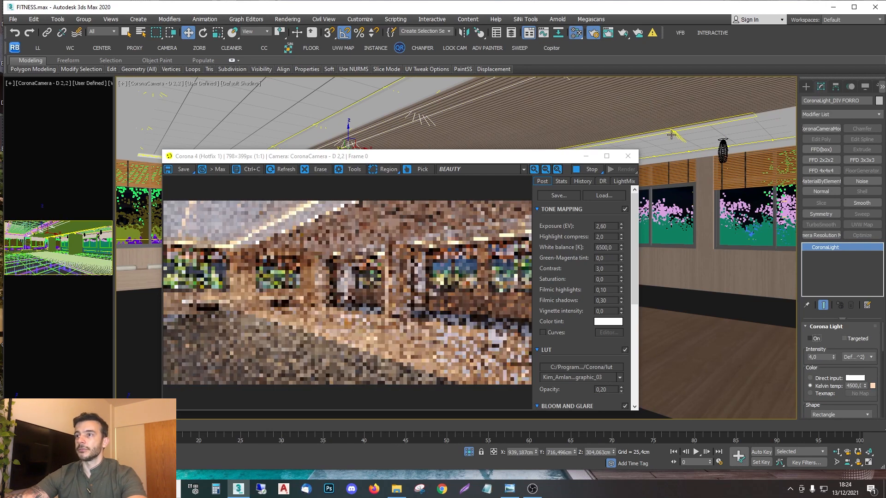
Step: Display the main viewport in wireframe and switch off the remaining artificial lights with the LL light lister
key("F3")
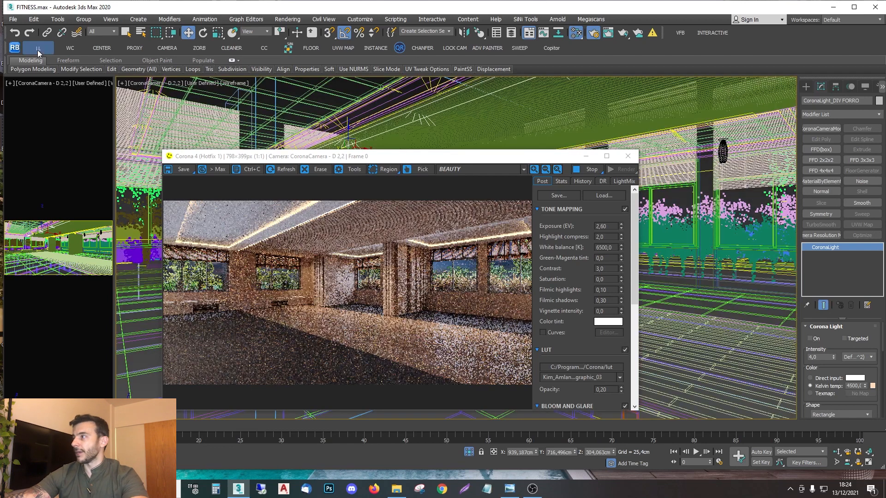
left_click(38, 49)
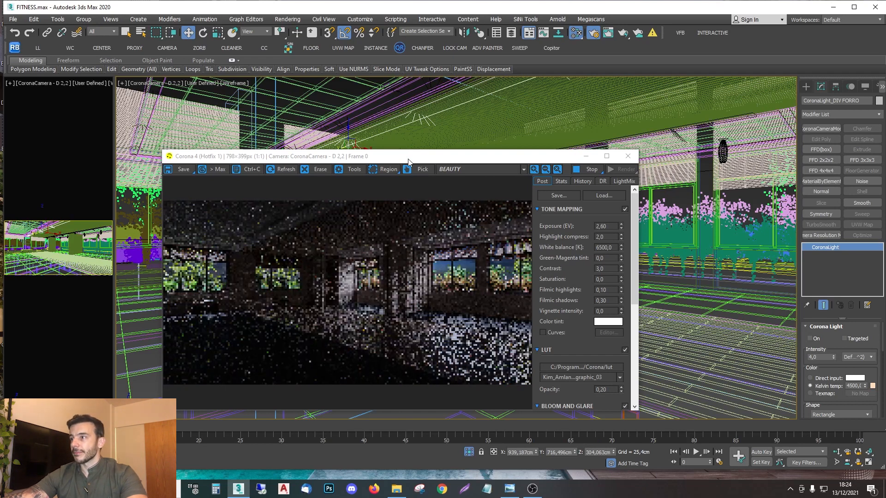
Step: Move the render window off the main viewport and switch that viewport from the camera to the top view
left_click_drag(407, 160, 334, 139)
left_click(683, 197)
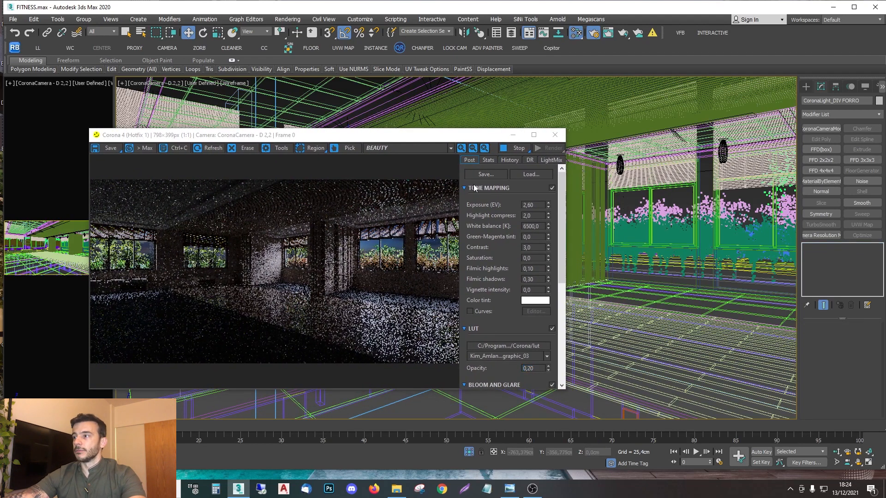
left_click_drag(395, 138, 885, 147)
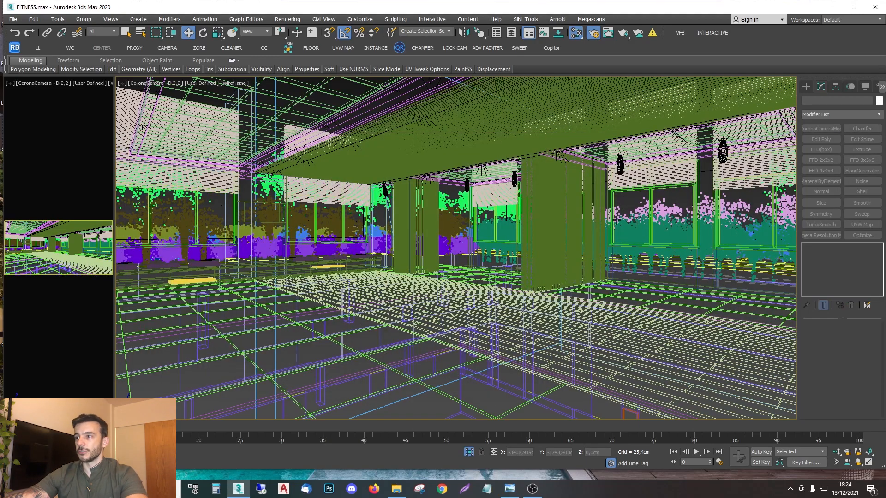
left_click(622, 202)
key("t")
left_click_drag(567, 365, 557, 358, "alt")
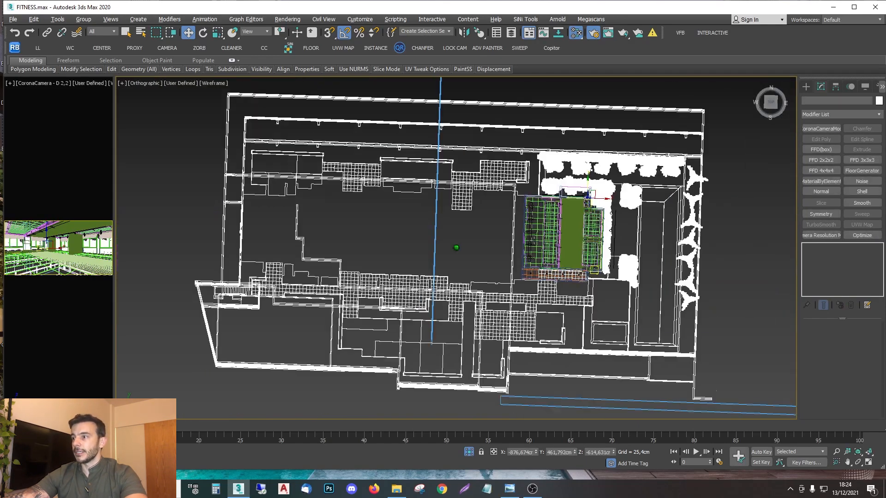
Step: Display the orthographic view shaded and select the CoronaLight_EXT029 light outside the gym windows
middle_click_drag(557, 357, 505, 321, "alt")
middle_click_drag(505, 321, 558, 262)
scroll(592, 264, "up", 10)
key("F3")
scroll(648, 360, "up", 4)
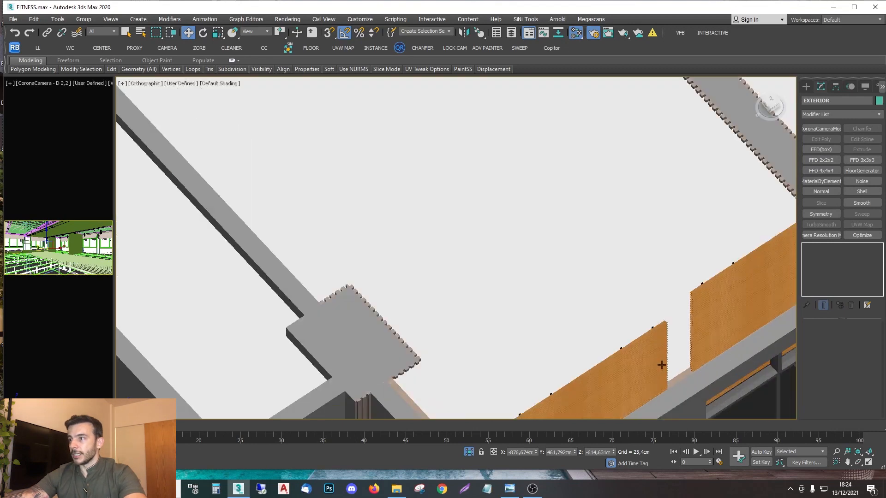
middle_click_drag(660, 365, 455, 149)
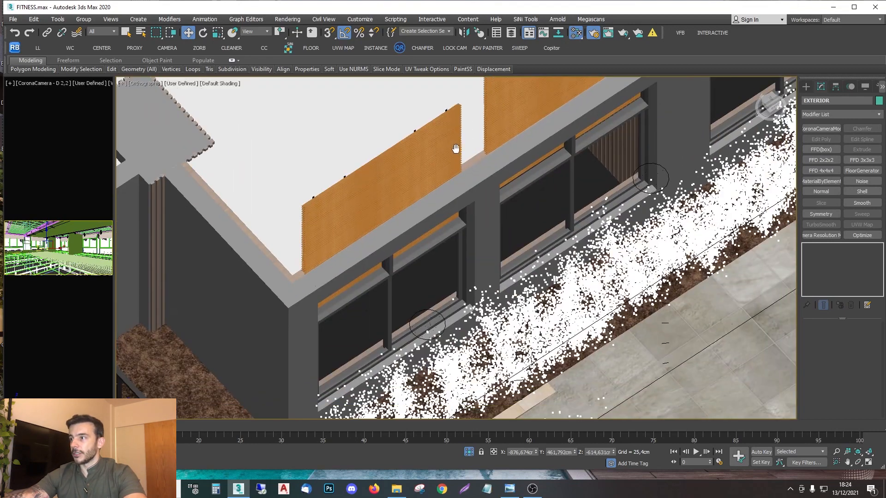
left_click(714, 243)
scroll(646, 226, "down", 6)
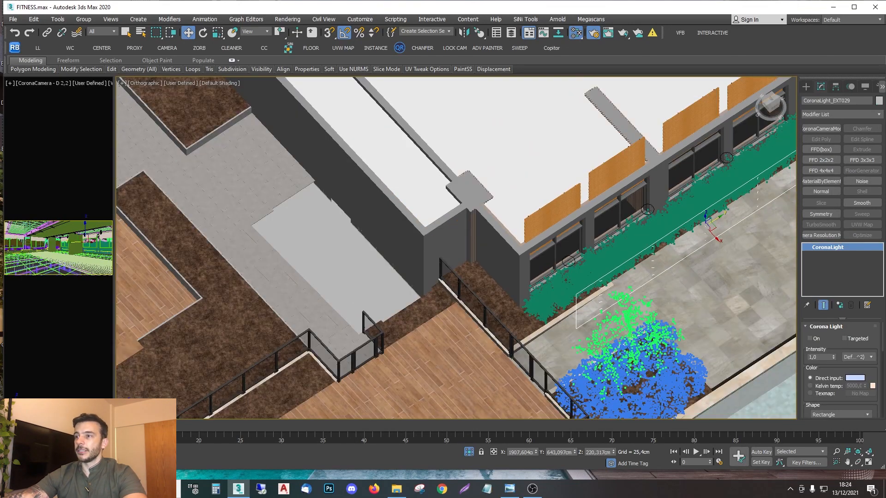
Step: Switch on the CoronaLight_EXT029 exterior light, toggling it off and on again to compare its effect in the interactive render
left_click_drag(885, 160, 442, 101)
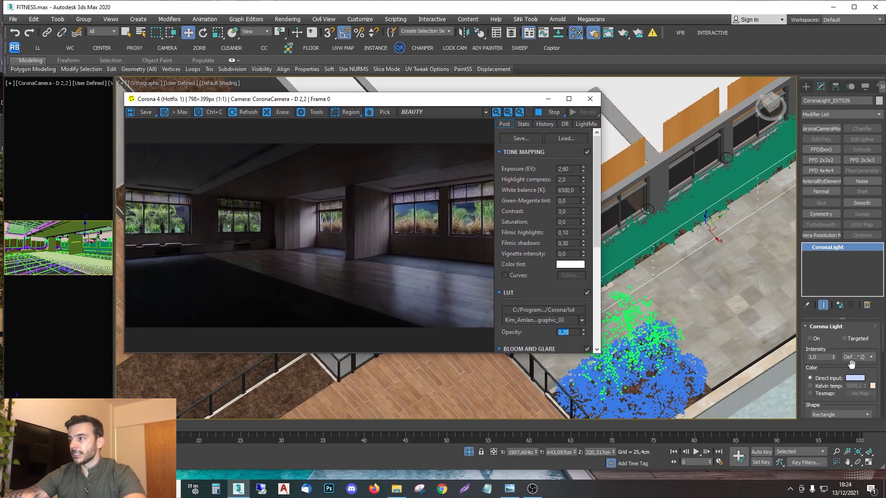
left_click(812, 339)
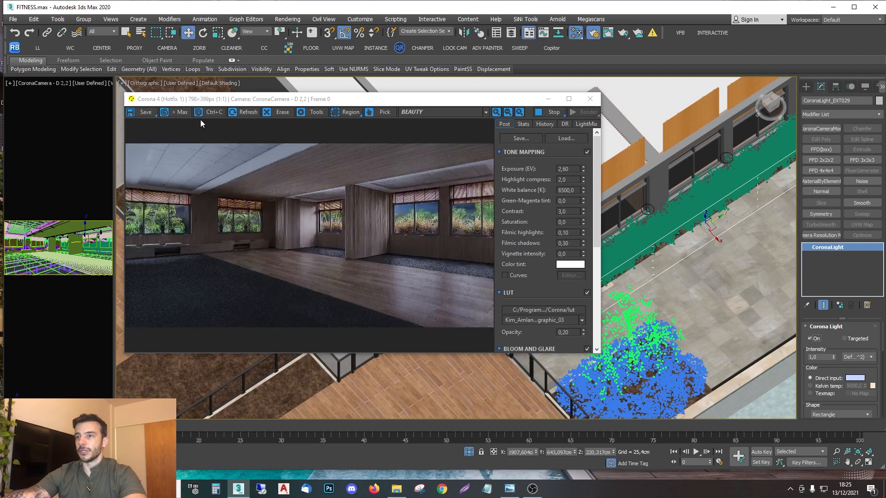
left_click(813, 339)
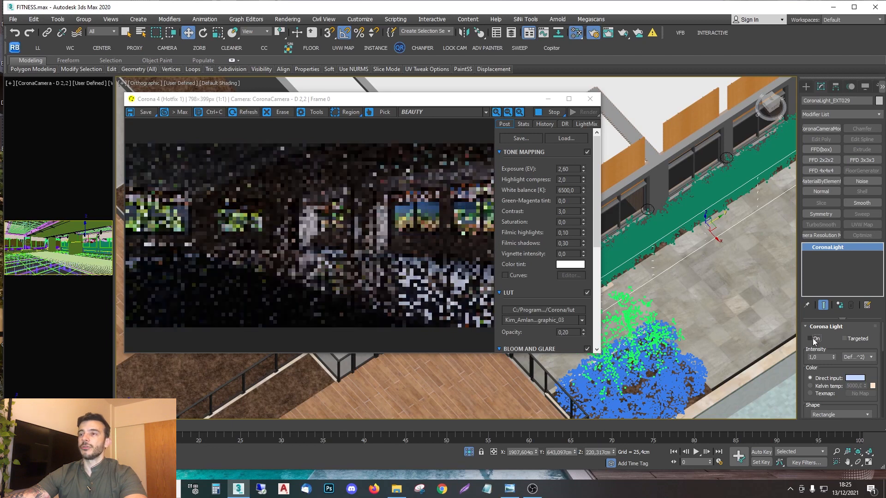
left_click(814, 339)
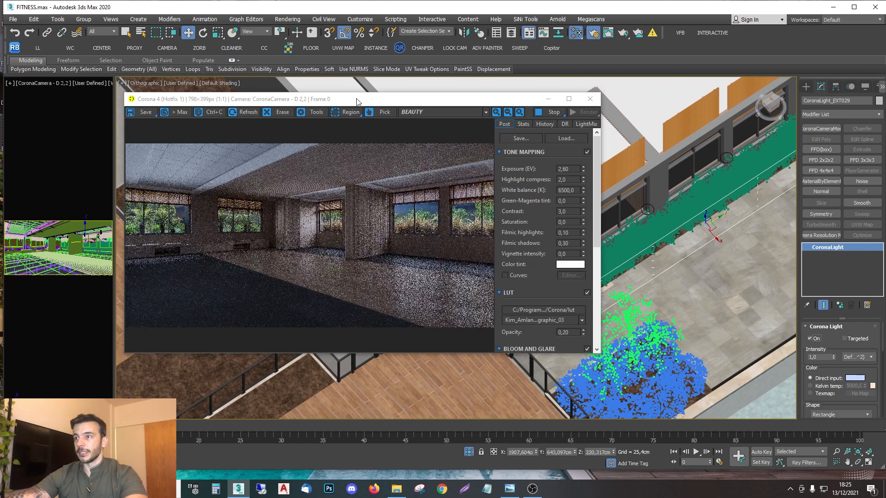
left_click_drag(368, 100, 577, 113)
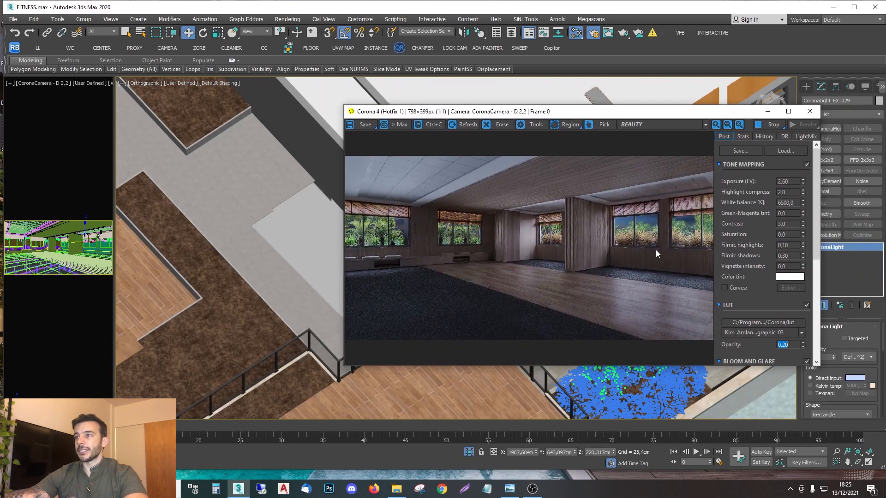
mouse_move(523, 114)
left_mouse_down()
mouse_move(501, 106)
mouse_move(528, 126)
left_mouse_up()
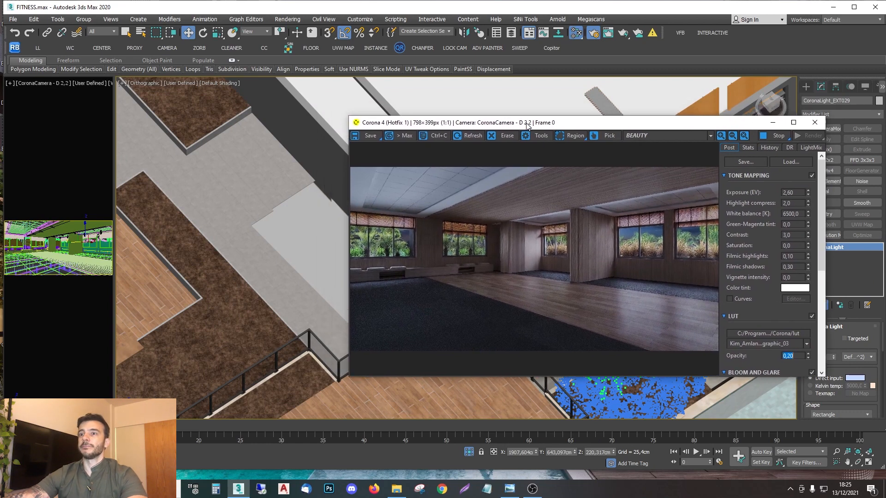
Step: Return the main viewport to the CoronaCamera - D 2,2 view in wireframe, with the render window below the ceiling area
left_click(241, 175)
key("c")
key("Escape")
left_click_drag(421, 126, 225, 175)
key("c")
double_click(427, 179)
left_click(247, 112)
key("F3")
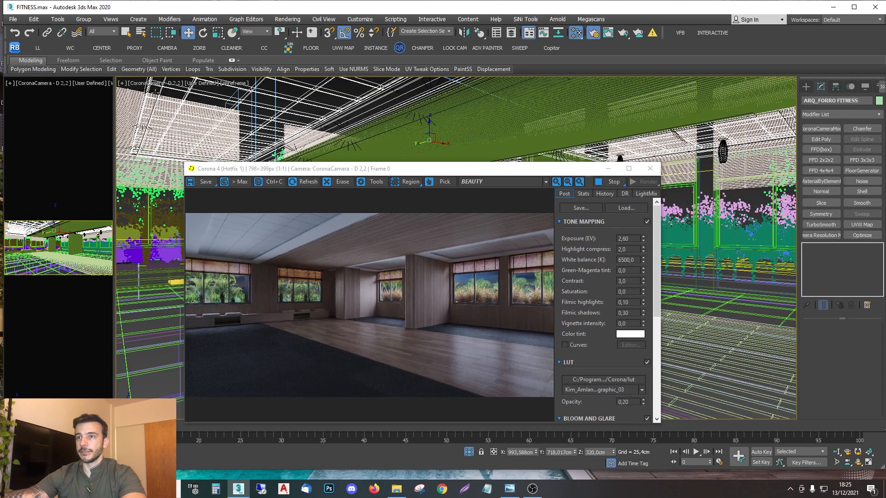
Step: Switch on the CoronaLight_SANCA cove light above the left-hand ceiling and display the viewport shaded
left_click(155, 93)
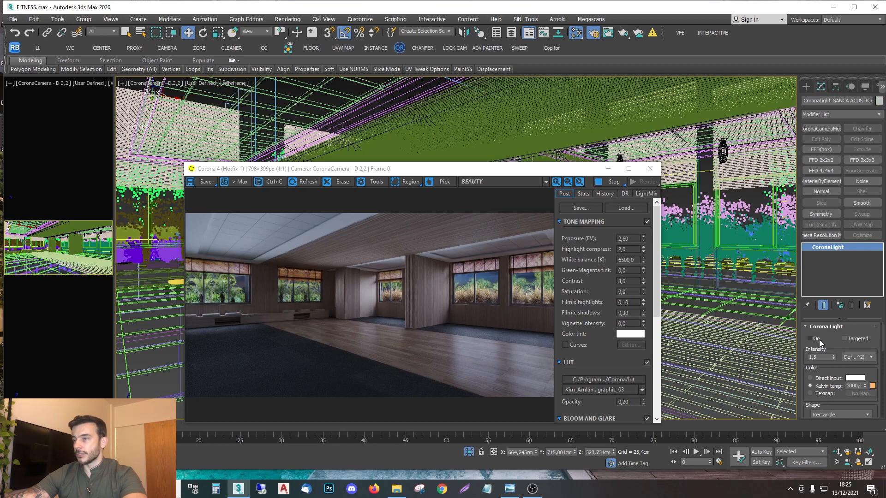
left_click(808, 337)
key("F3")
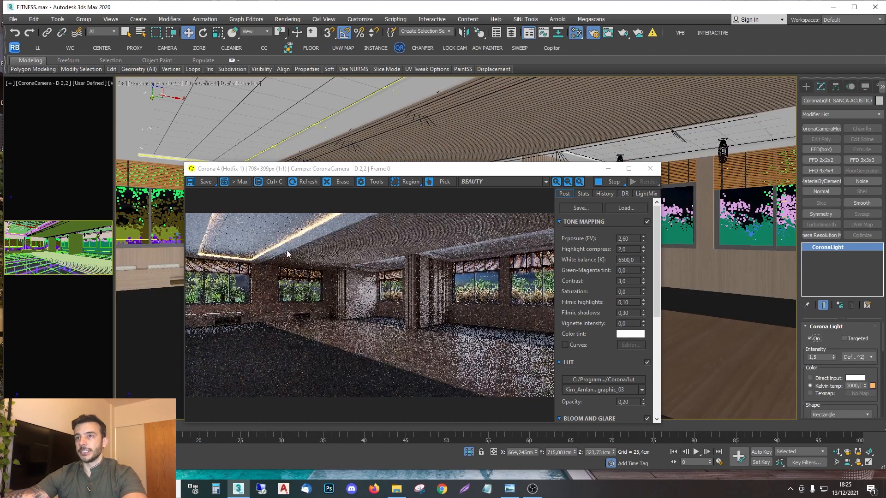
Step: Restrict selection to Lights and switch on the CoronaLight_SANCA cove light above the right-hand windows
left_click(104, 32)
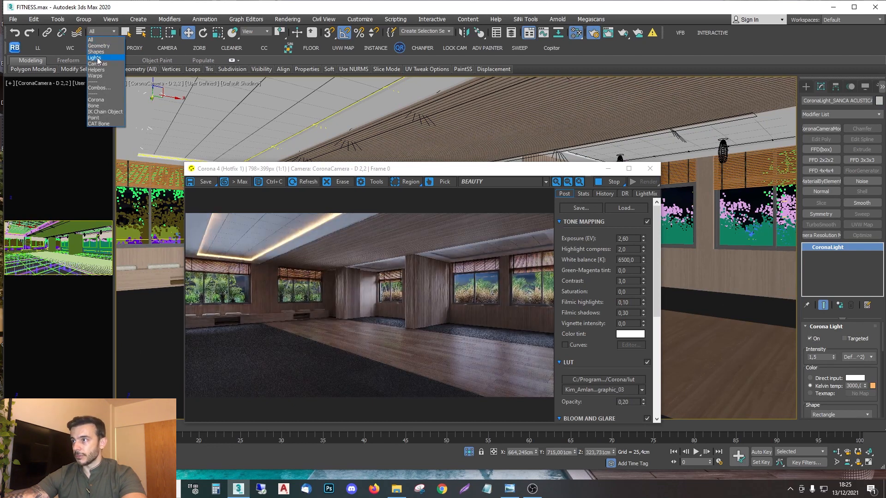
left_click(99, 58)
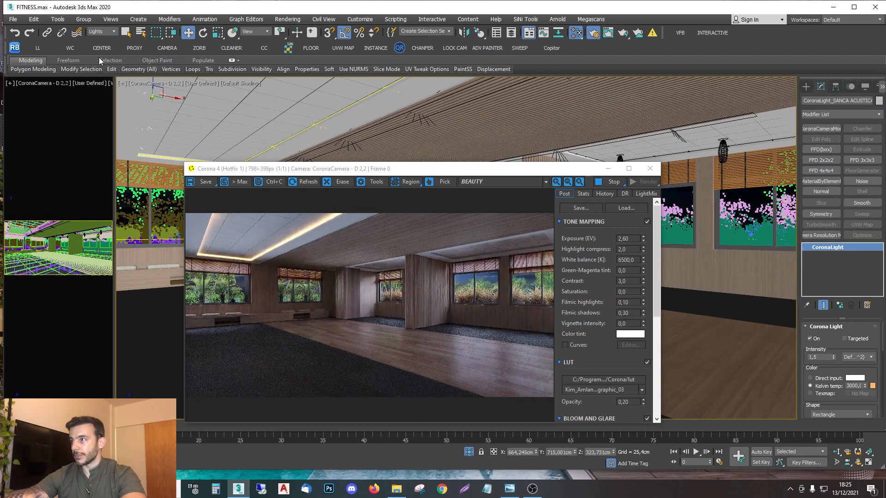
left_click(758, 143)
left_click(812, 339)
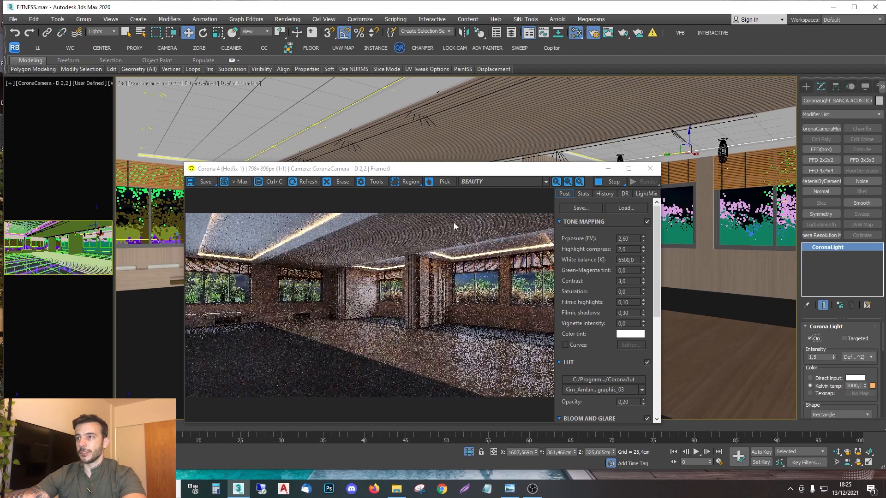
left_click_drag(430, 175, 444, 161)
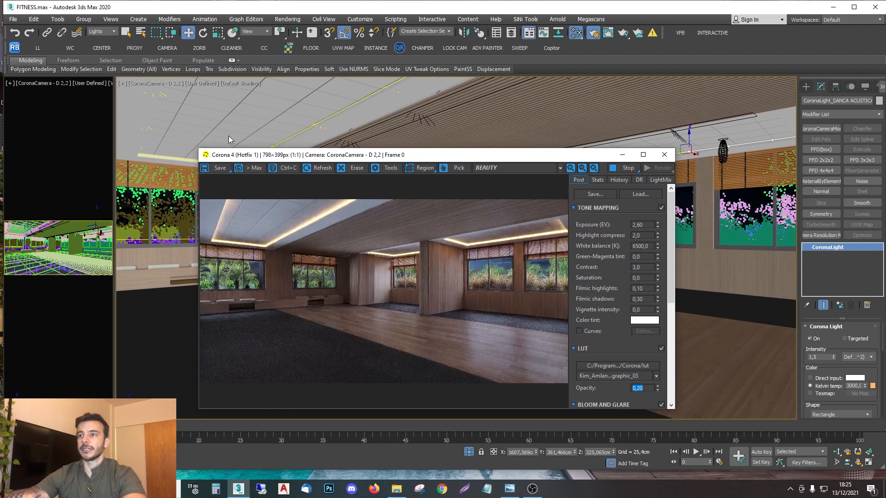
left_click_drag(295, 156, 272, 160)
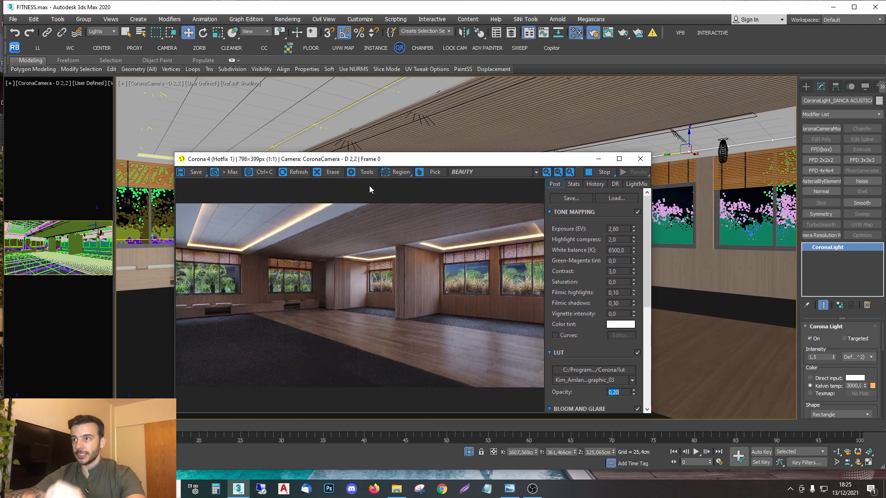
left_click_drag(392, 162, 445, 164)
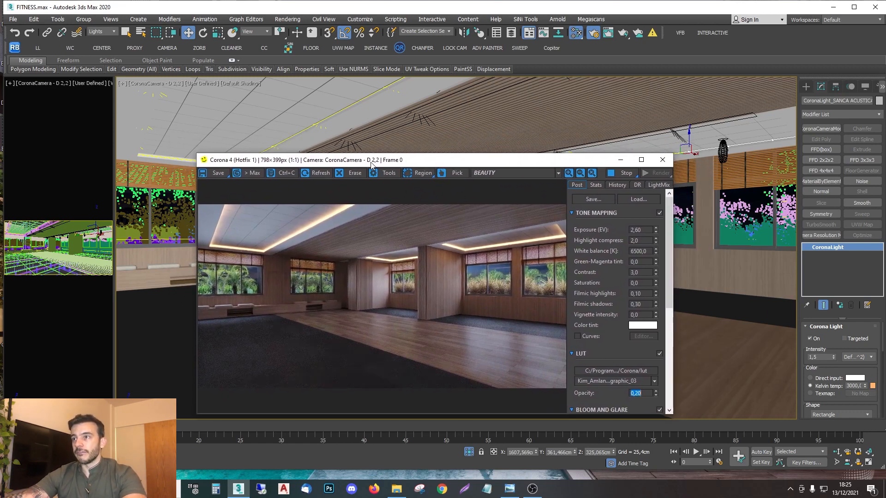
Step: Select the CoronaLight_SANCA FORRO light beside the wooden ceiling in wireframe and switch it on
left_click_drag(373, 165, 345, 223)
left_click(436, 90)
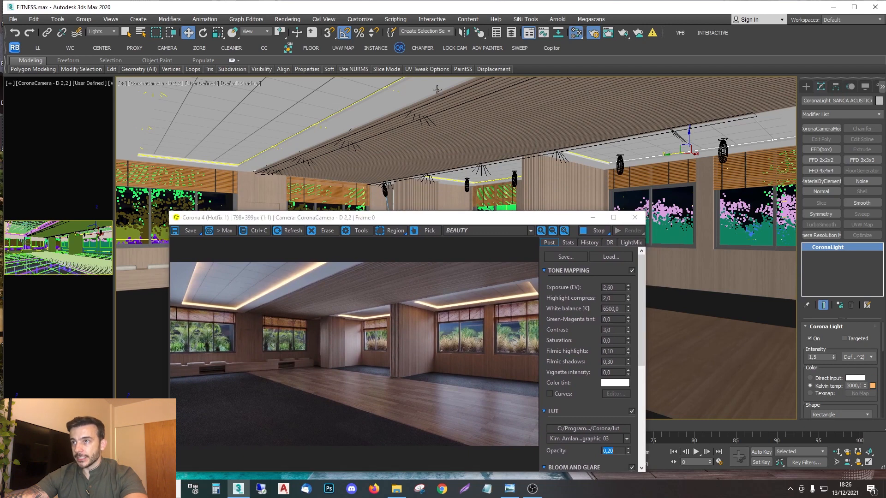
key("F3")
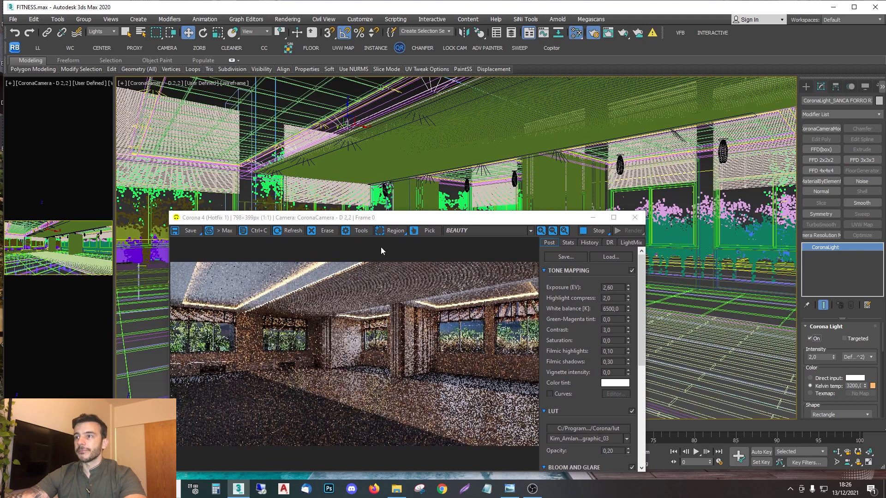
left_click_drag(388, 217, 437, 119)
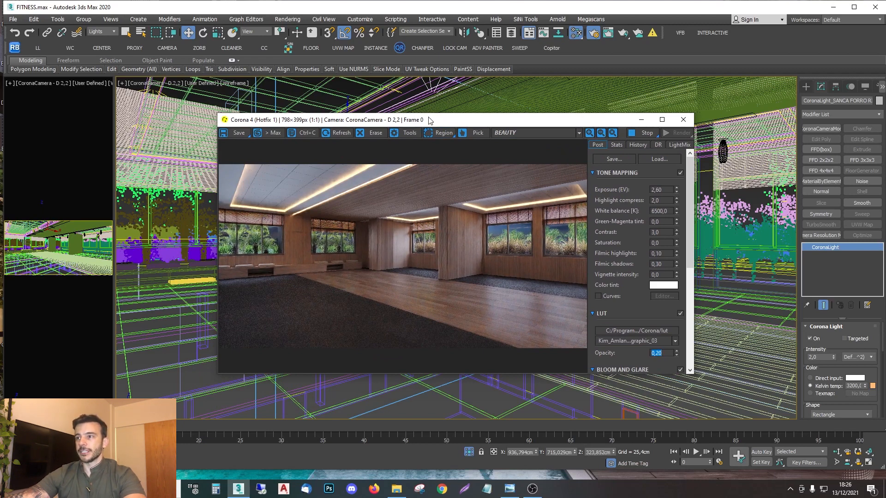
Step: Switch on the CoronaLight_DIV FORRO ceiling light, toggling it off and on again to compare its effect in the shaded room
left_click_drag(432, 121, 402, 179)
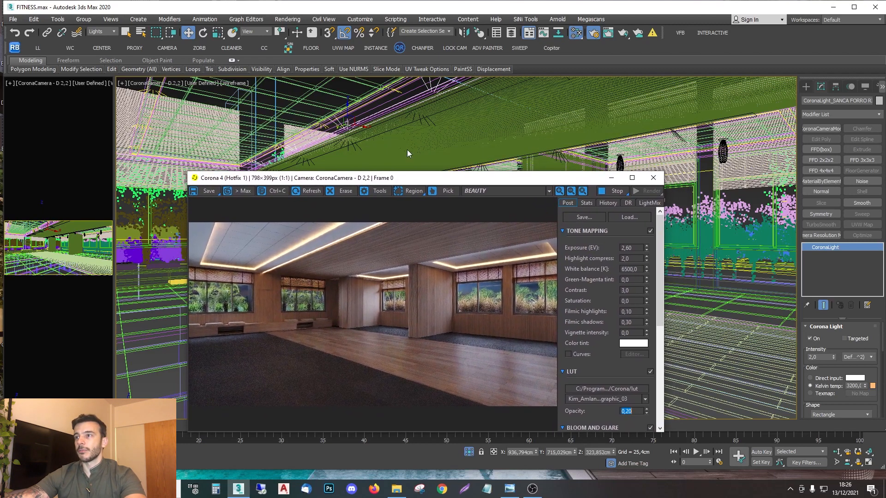
left_click(417, 118)
key("F3")
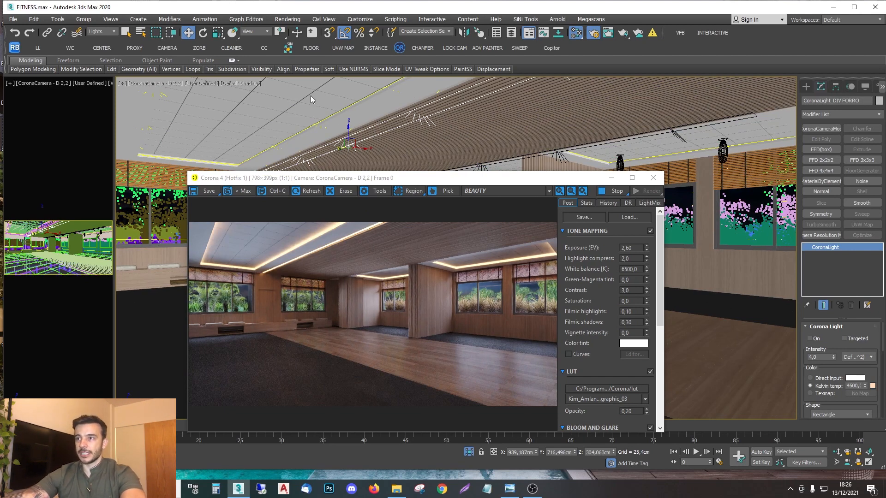
left_click_drag(424, 184, 437, 171)
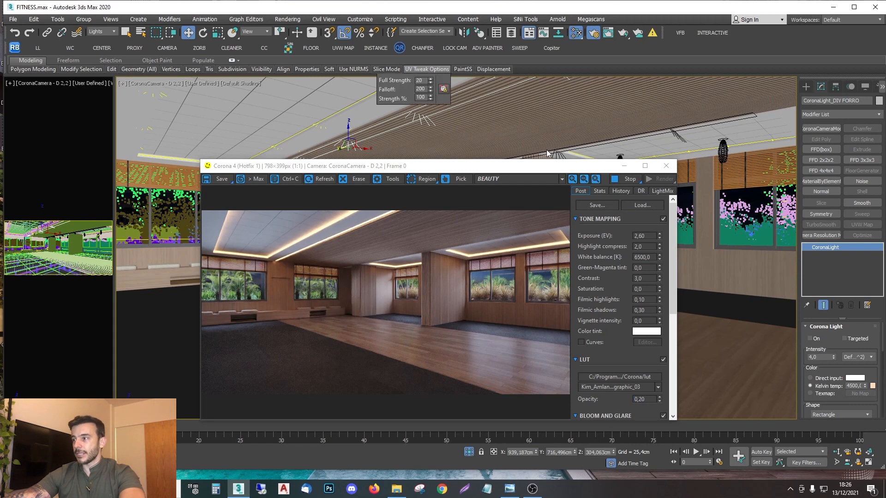
left_click(815, 339)
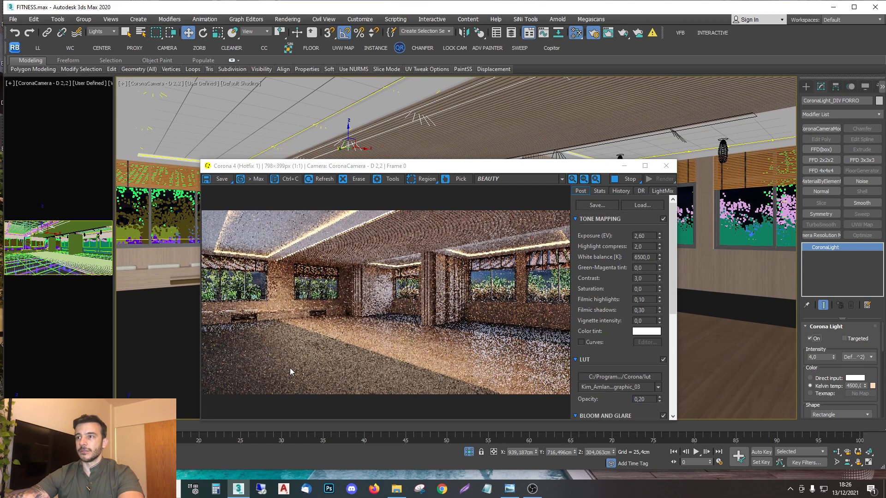
left_click_drag(406, 168, 414, 111)
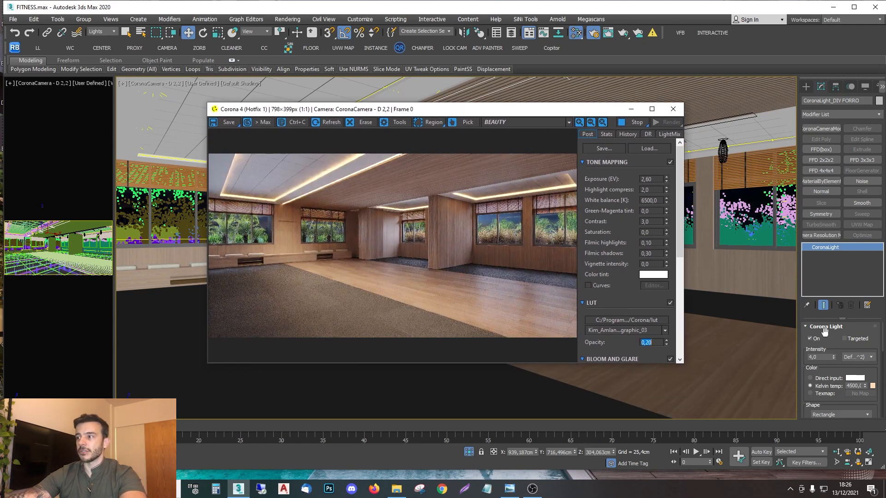
left_click(810, 338)
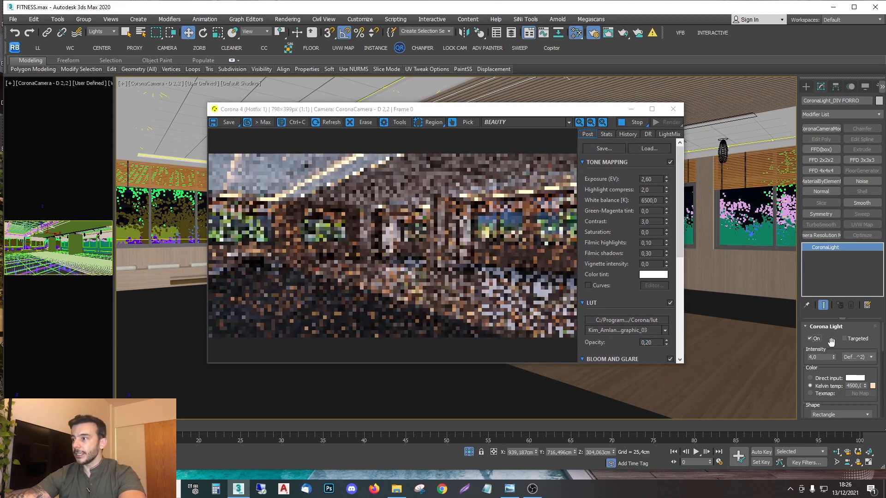
Step: Compare the CoronaLight_DIV FORRO directionality at 0,0 and 0,4 in the interactive render, finishing at 0,45
left_click_drag(831, 343, 832, 272)
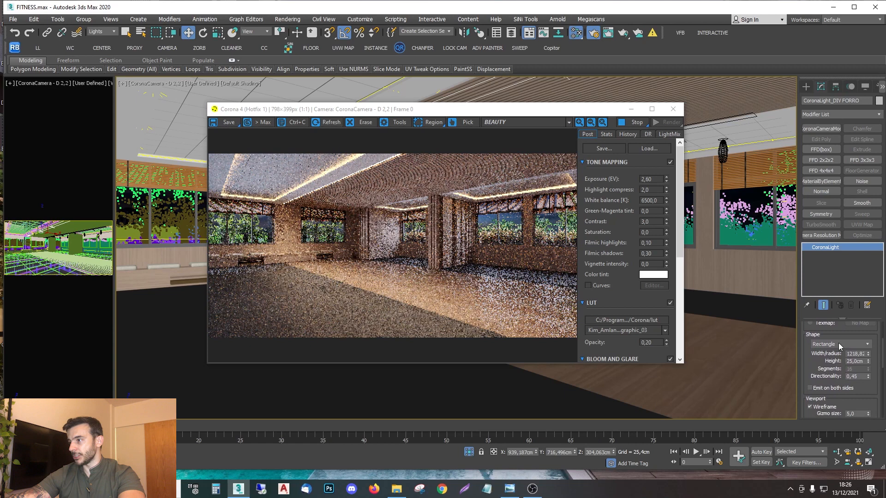
double_click(857, 376)
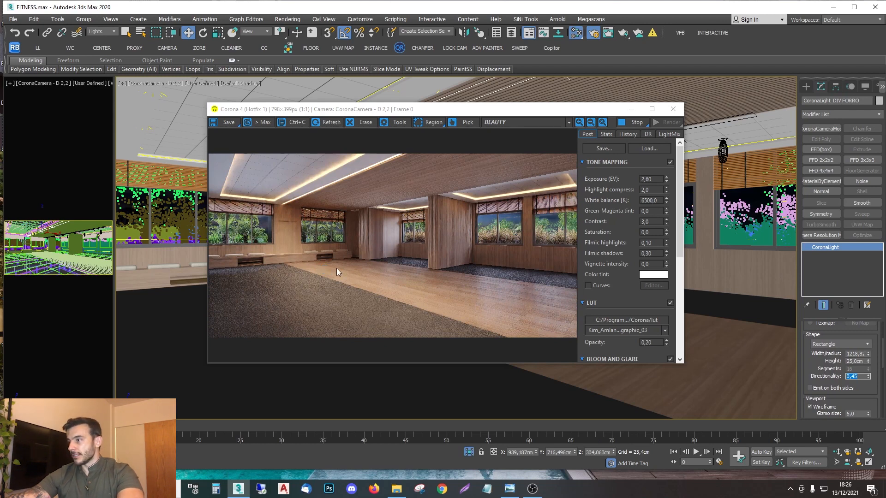
left_click(858, 376)
key("Return")
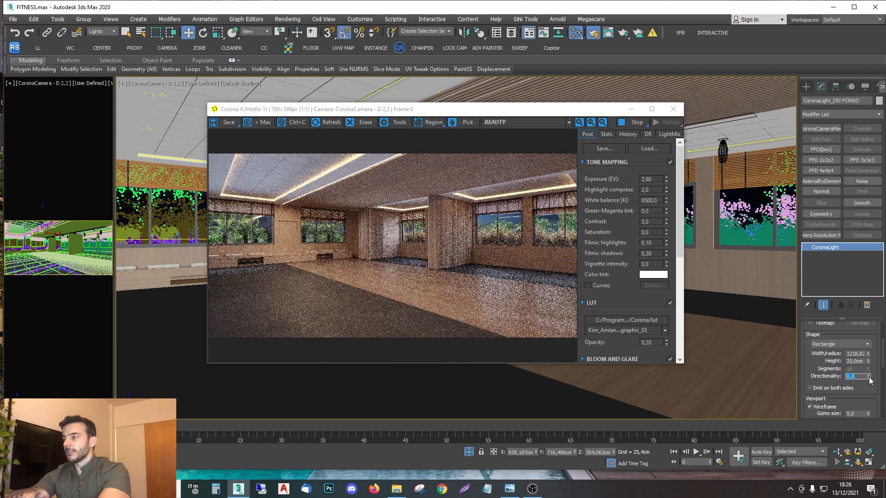
type("0,4")
key("Return")
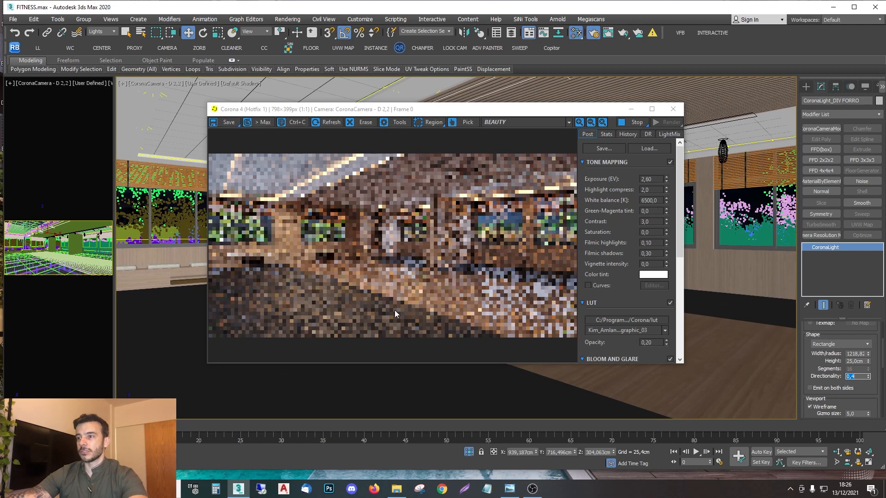
type("0,45")
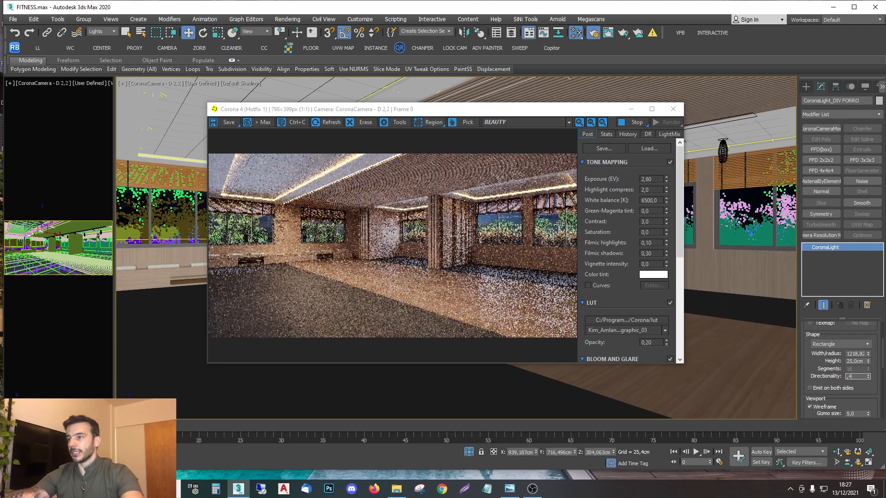
key("Return")
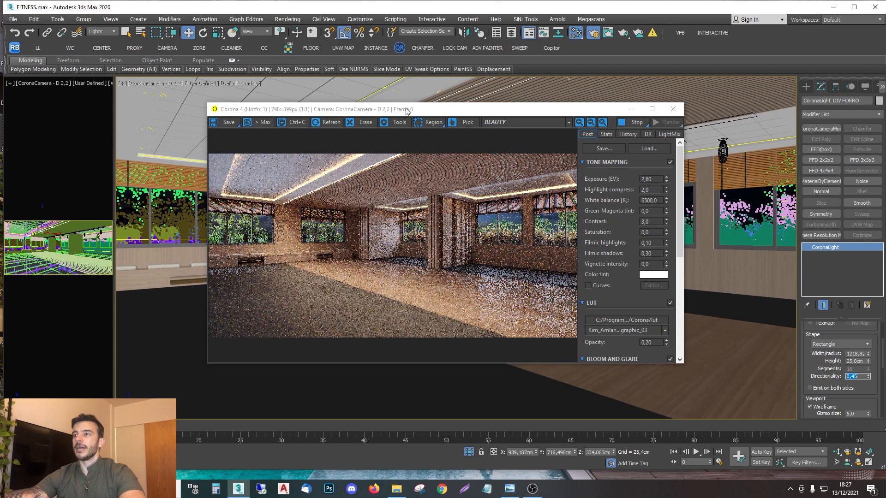
Step: Switch on the CoronaLight_DIV FORRO 2 light in the ceiling above the right-hand windows
left_click_drag(405, 108, 366, 110)
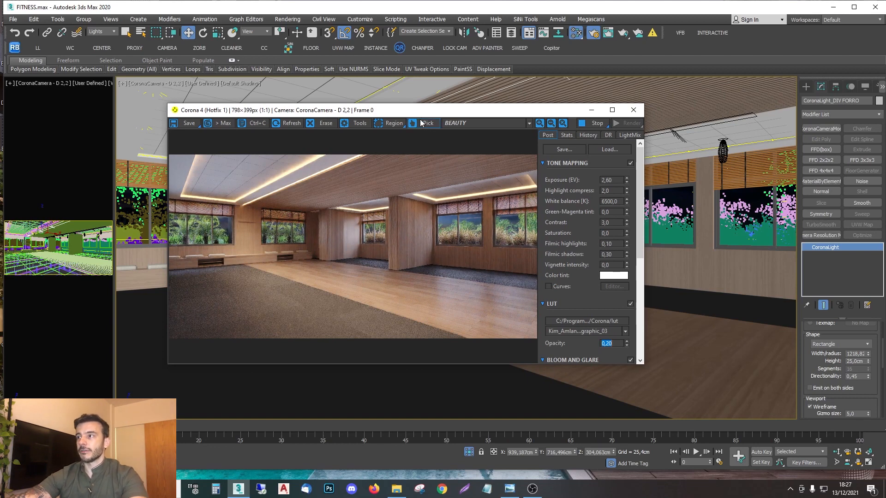
left_click_drag(432, 113, 363, 103)
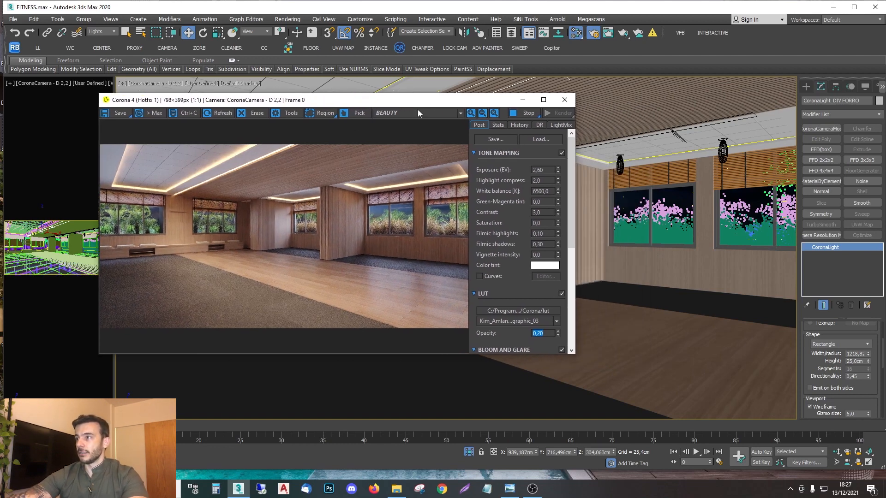
left_click(672, 134)
left_click_drag(805, 350, 805, 412)
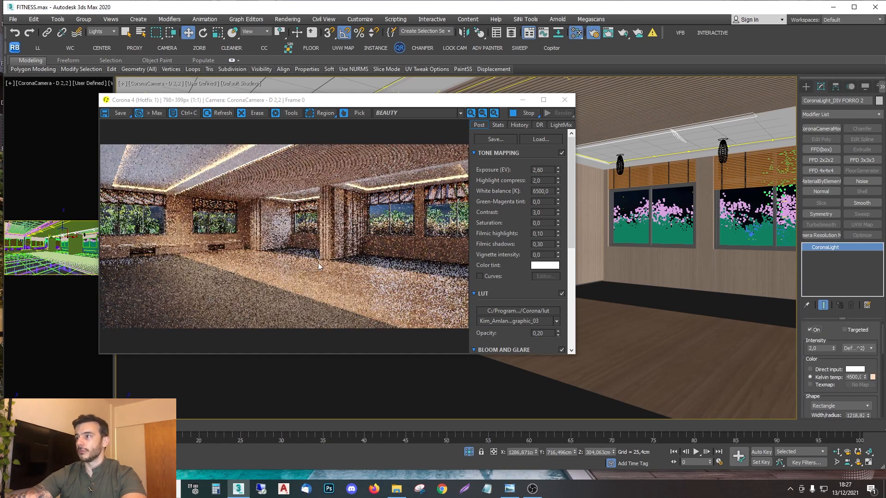
Step: Select the CoronaLight_EQUIPS001 pendant light in front of the right-hand window and switch it on
left_click(722, 146)
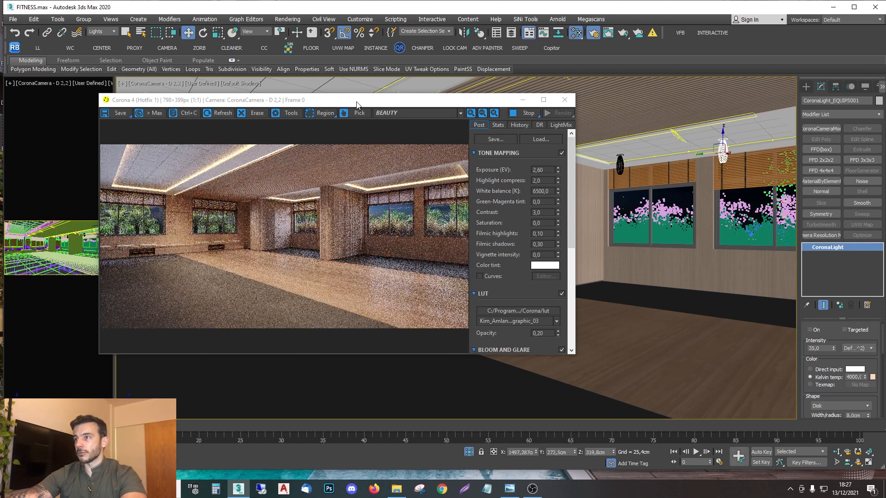
left_click_drag(356, 105, 438, 106)
left_click(810, 329)
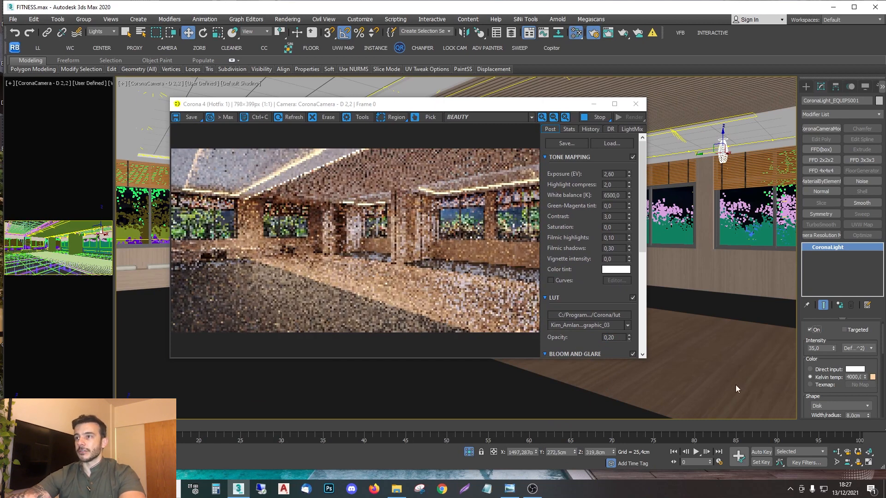
Step: Compare the interactive render with the LUT switched off and on
left_click_drag(405, 105, 408, 132)
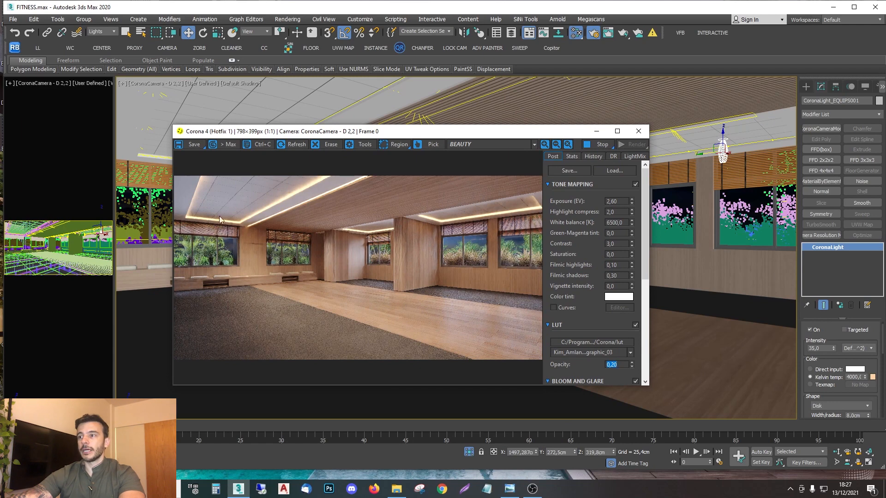
left_click(634, 325)
left_click(634, 325)
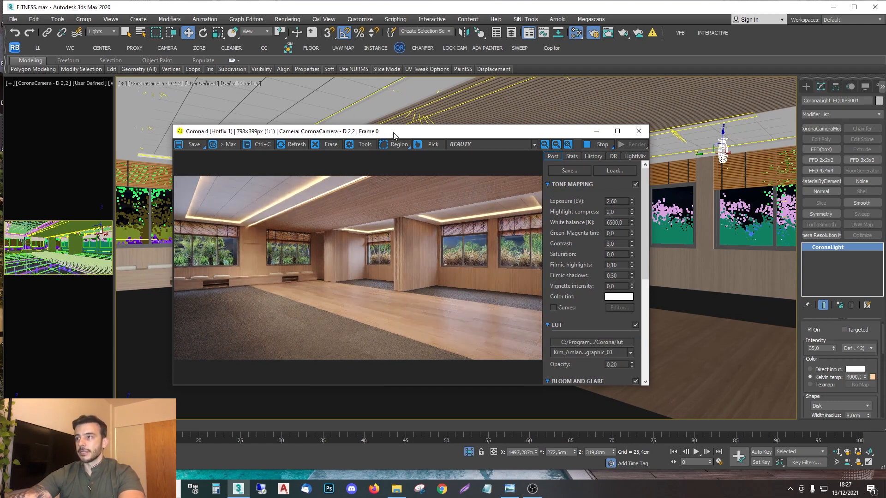
Step: Unhide all scene objects to include the gym equipment in the interactive render
left_click_drag(393, 135, 313, 126)
right_click(636, 181)
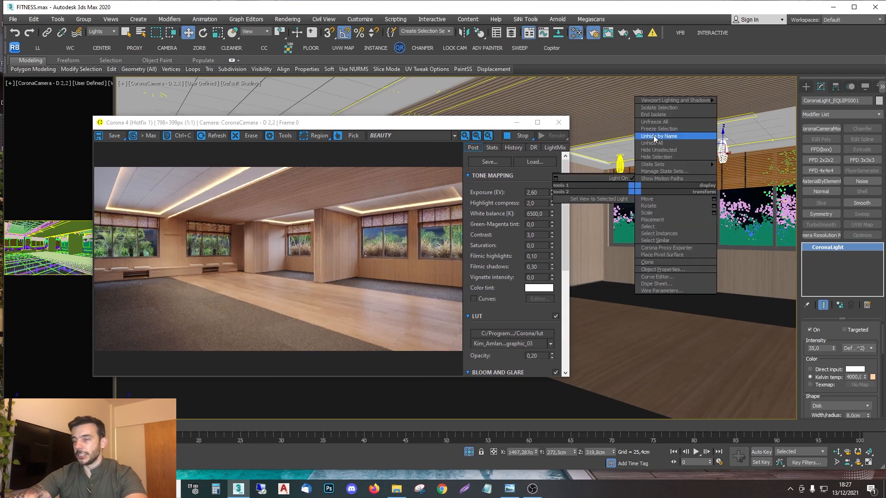
left_click(651, 143)
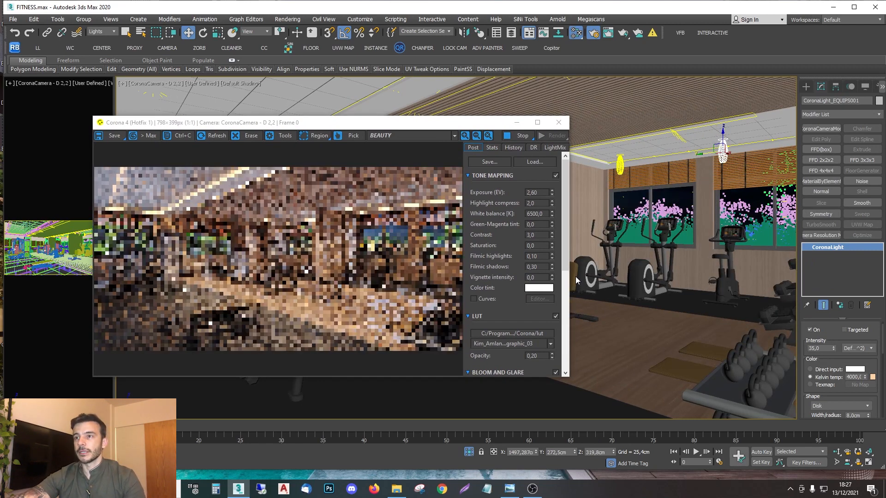
left_click_drag(215, 122, 310, 86)
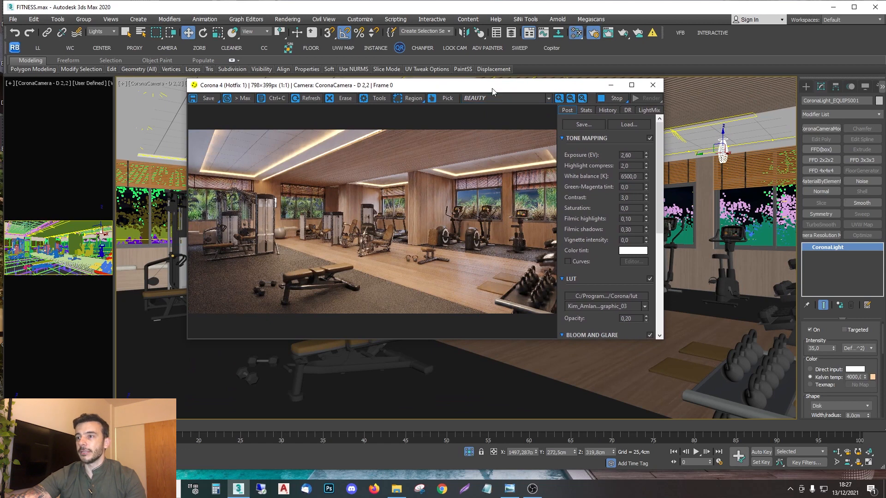
left_click_drag(492, 88, 535, 72)
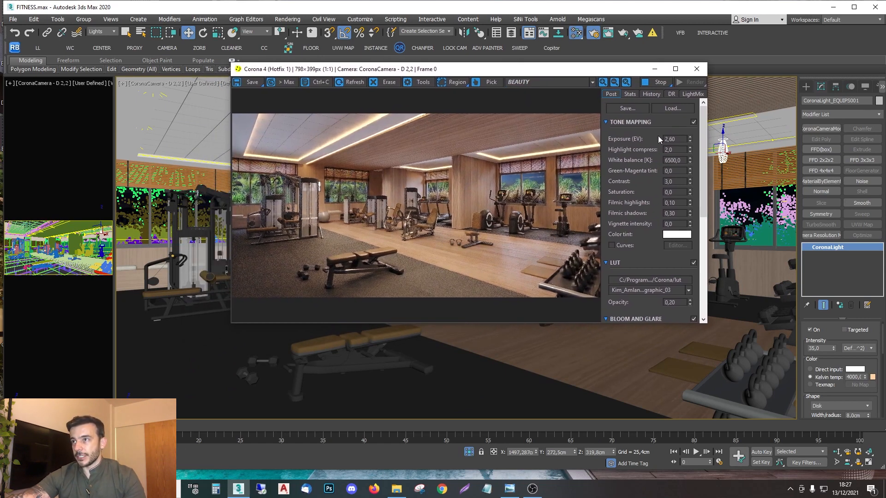
Step: Define a render region over the carpeted floor in front of the multi-station machine
left_click(454, 82)
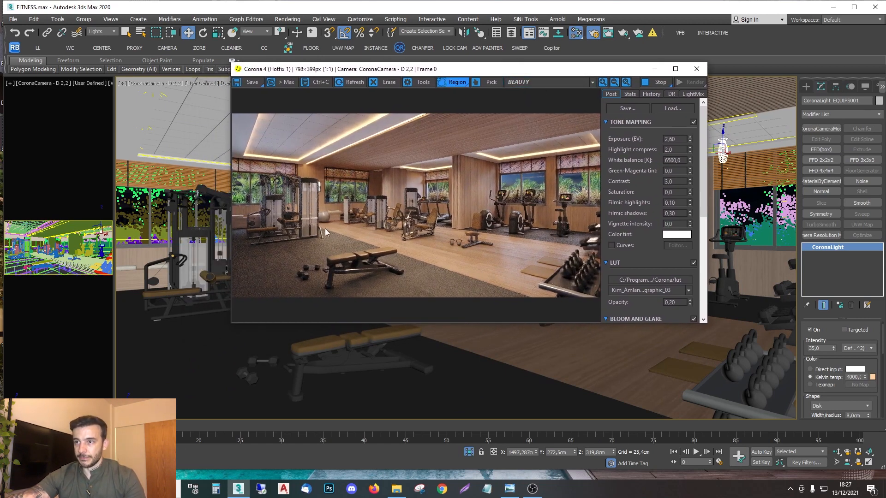
left_click_drag(325, 228, 261, 267)
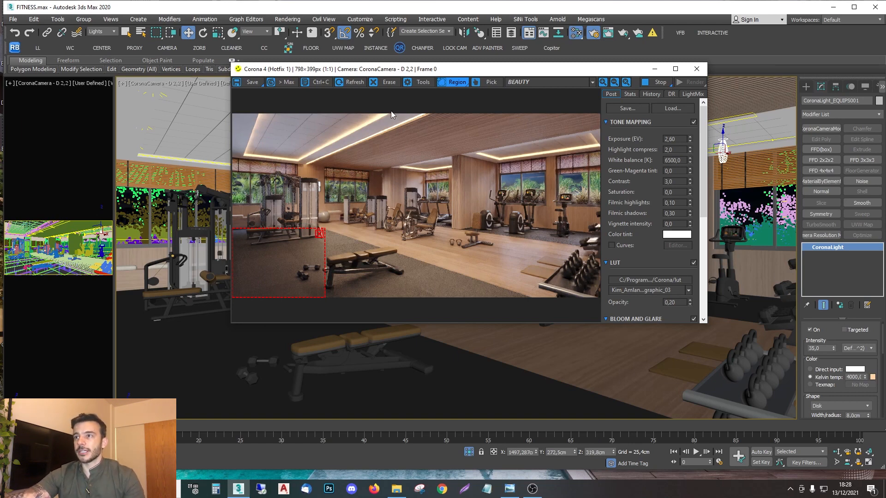
left_click_drag(358, 72, 271, 35)
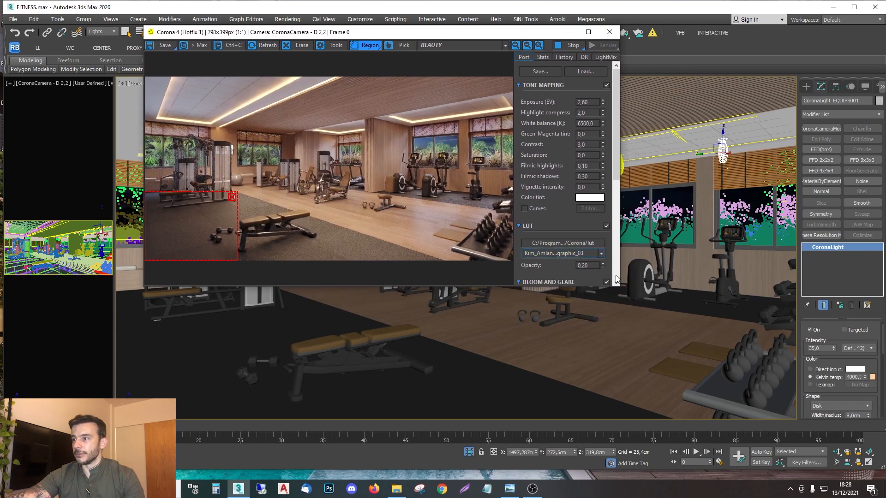
Step: Enlarge the interactive render to about 1150×575 px and clear its render region
left_click_drag(620, 286, 786, 384)
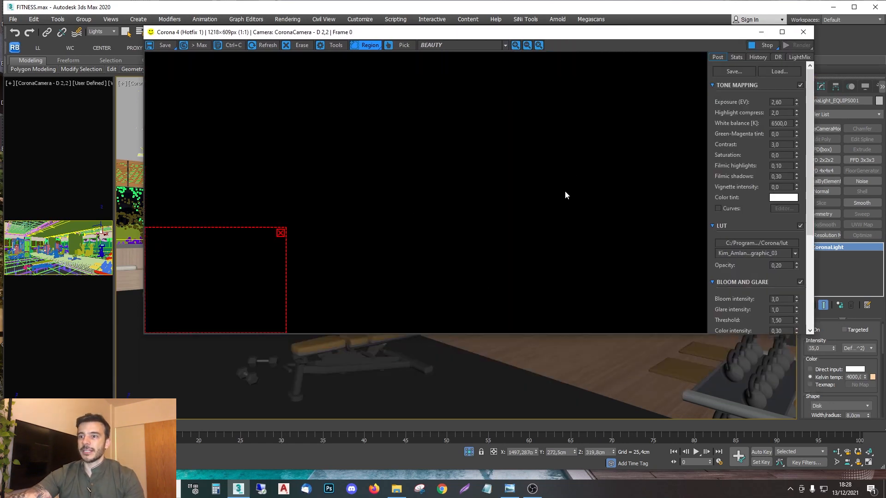
left_click(283, 234)
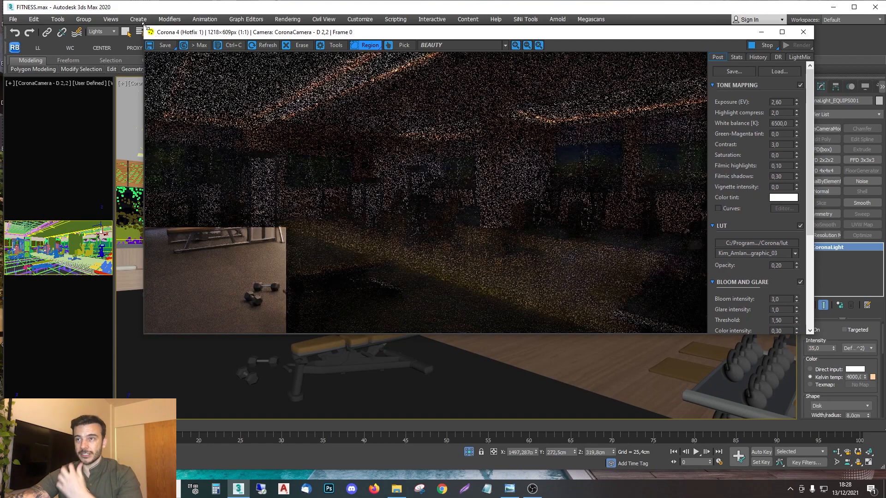
left_click_drag(144, 27, 160, 42)
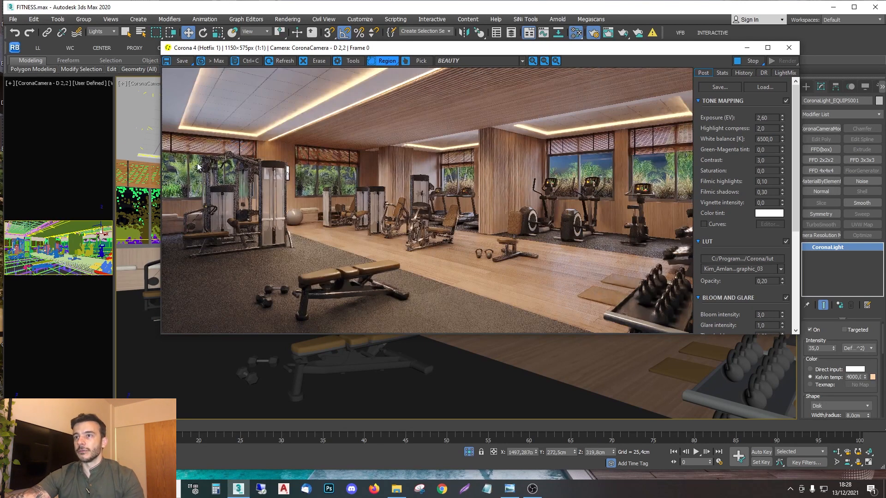
Step: Show the gym in a wireframe top view and select the long CoronaLight_BACK031 light behind the equipment
left_click_drag(228, 51, 885, 95)
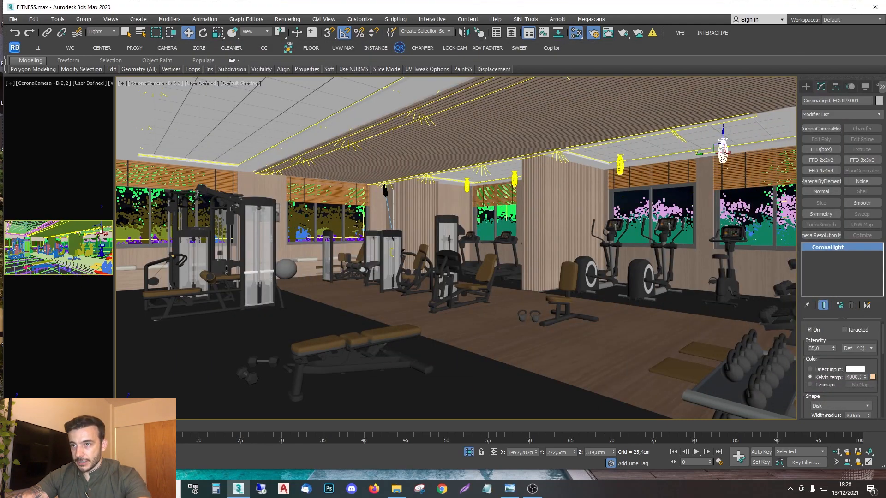
left_click(266, 276)
key("t")
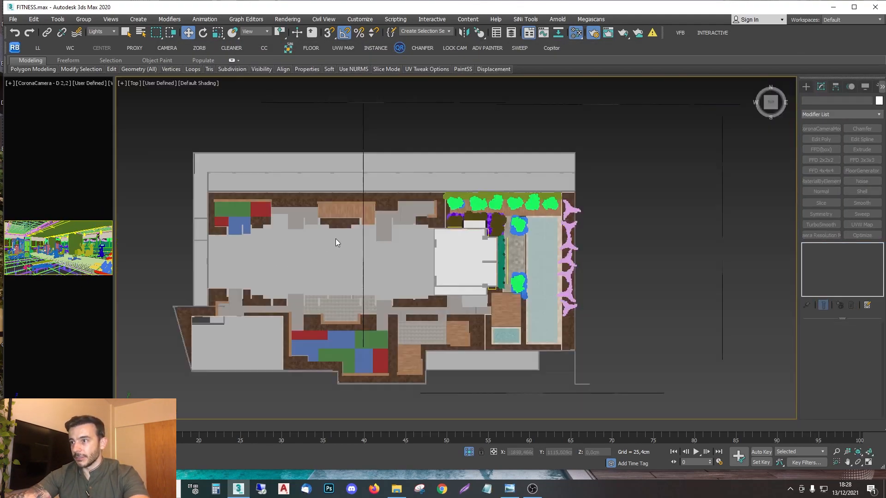
key("F3")
scroll(376, 214, "up", 5)
scroll(330, 217, "up", 5)
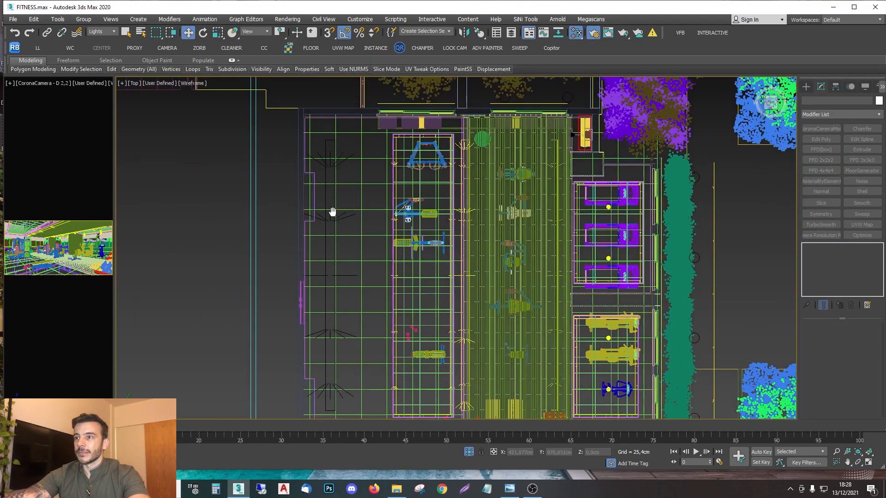
left_click(343, 238)
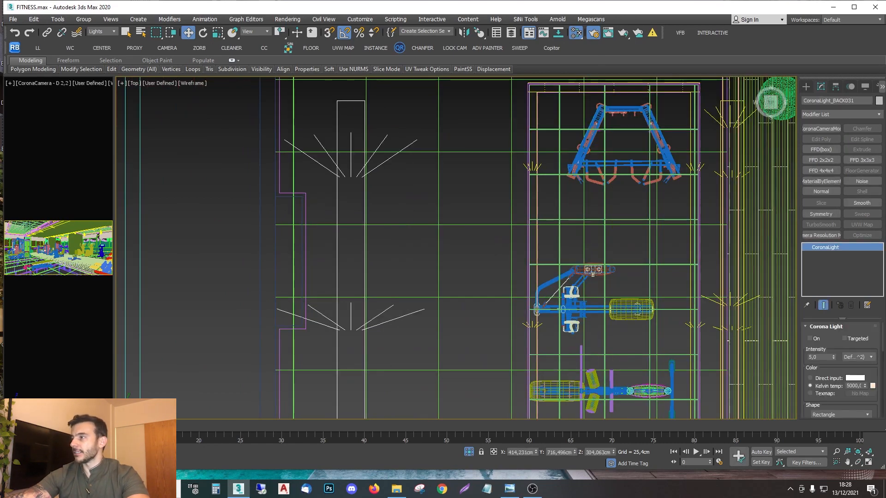
Step: Set the selection filter to All and select the ARQ_PAREDE wall beside the long back light in the plan
mouse_move(885, 94)
left_mouse_down()
mouse_move(556, 94)
mouse_move(445, 119)
mouse_move(885, 116)
mouse_move(885, 108)
left_mouse_up()
scroll(333, 193, "down", 5)
middle_click_drag(341, 240, 316, 230)
left_click(102, 31)
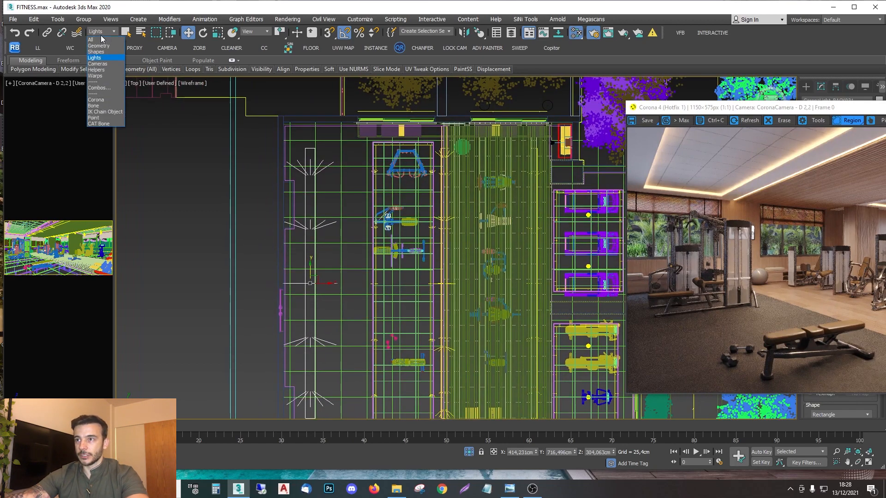
left_click(101, 40)
scroll(242, 116, "up", 4)
middle_click_drag(419, 240, 335, 220)
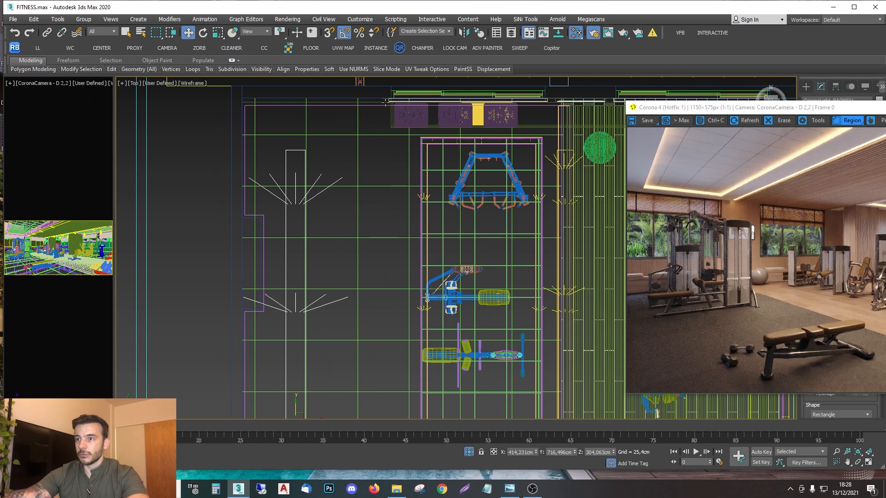
left_click(241, 218)
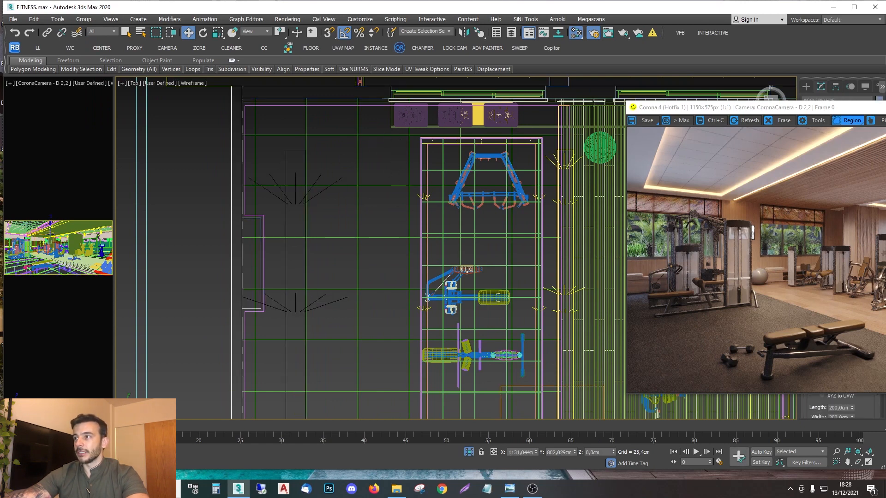
left_click_drag(683, 108, 885, 109)
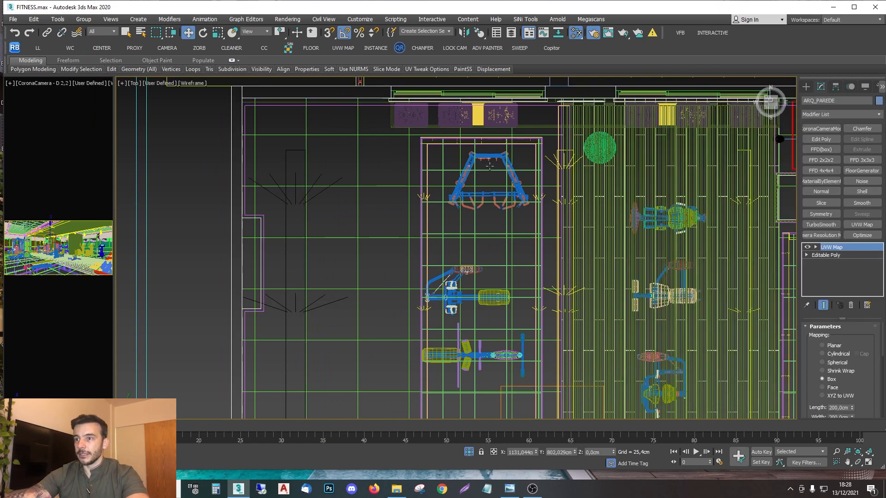
Step: Examine the gym plan along the ARQ_PAREDE wall and the long light, from the window end to the opposite end
scroll(292, 153, "down", 3)
middle_click_drag(334, 292, 349, 133)
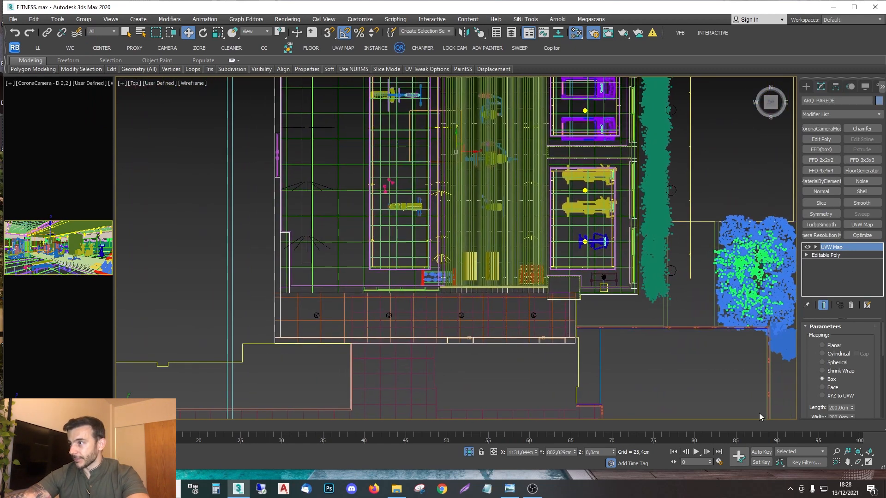
middle_click_drag(400, 226, 405, 302)
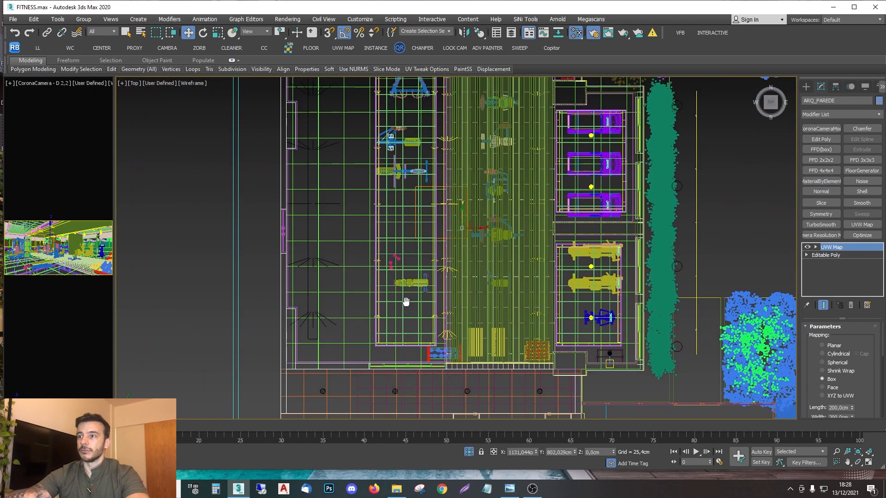
middle_click_drag(370, 197, 373, 253)
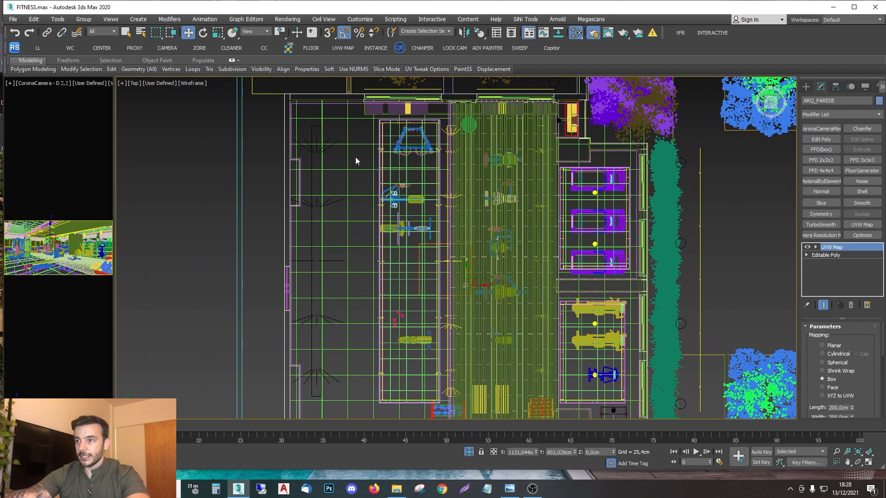
middle_click_drag(354, 335, 388, 219)
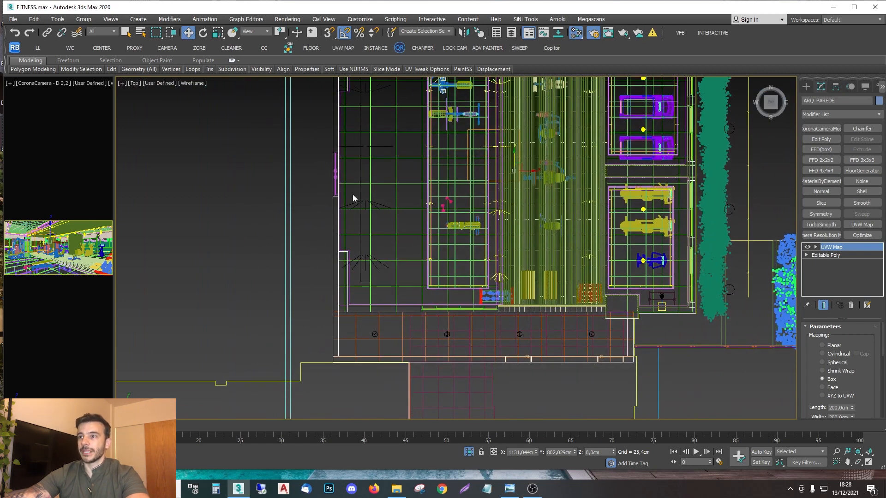
Step: Display the cameras in the plan and select CoronaCamera - B 3,8 and CoronaCamera - D 2,2 in turn to check their framing
middle_click_drag(332, 187, 321, 223)
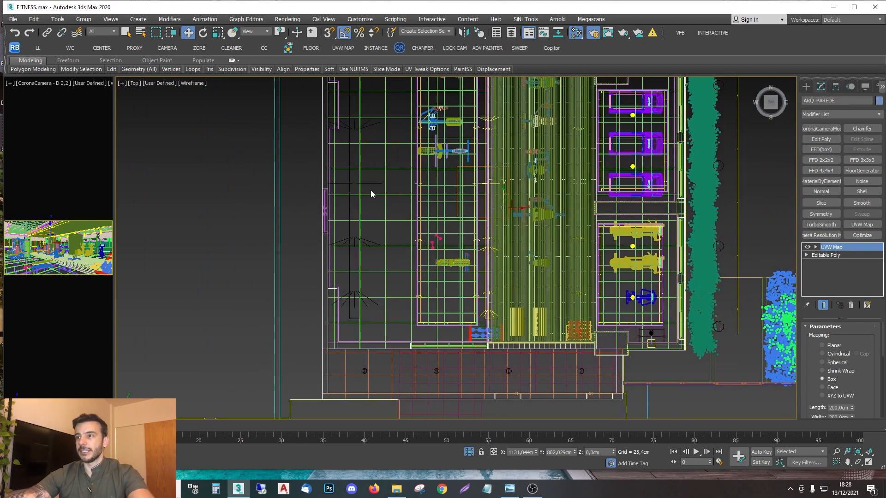
key("shift+c")
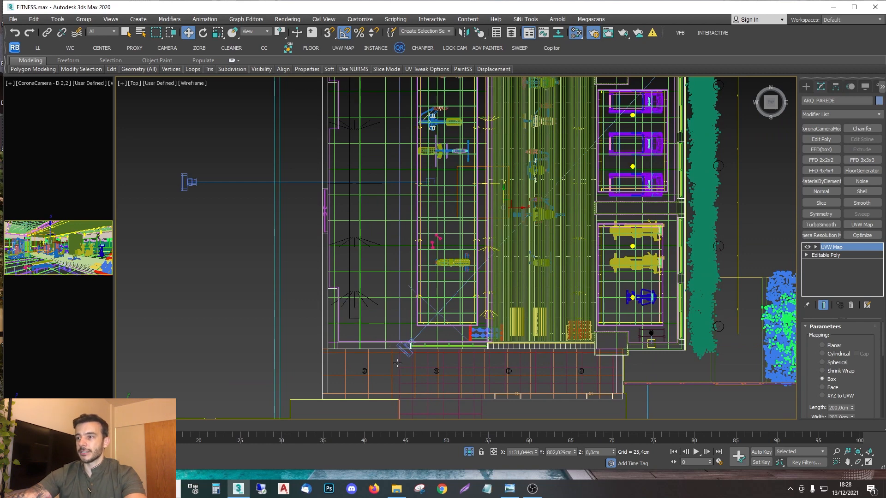
left_click(183, 179)
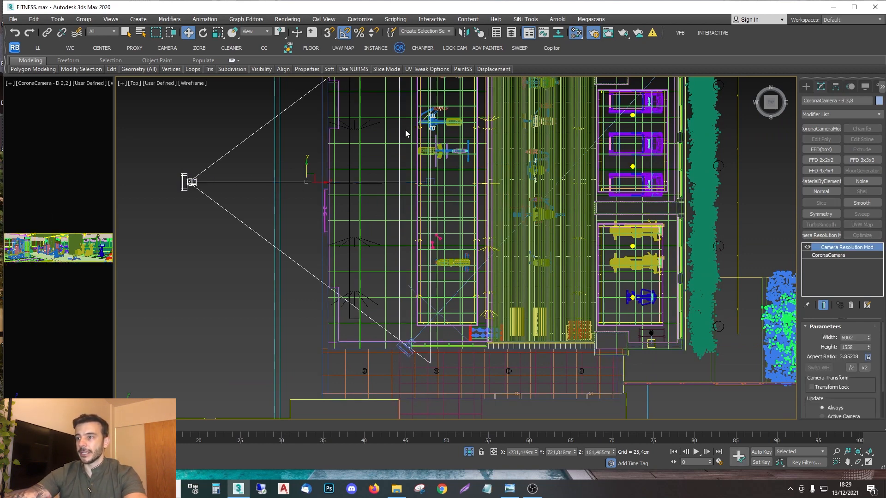
scroll(404, 347, "up", 5)
left_click(402, 344)
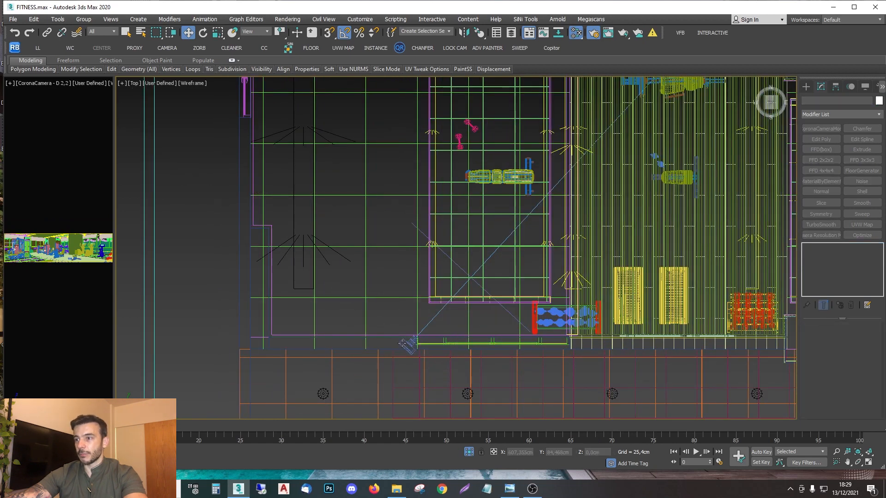
left_click(402, 343)
scroll(410, 314, "down", 2)
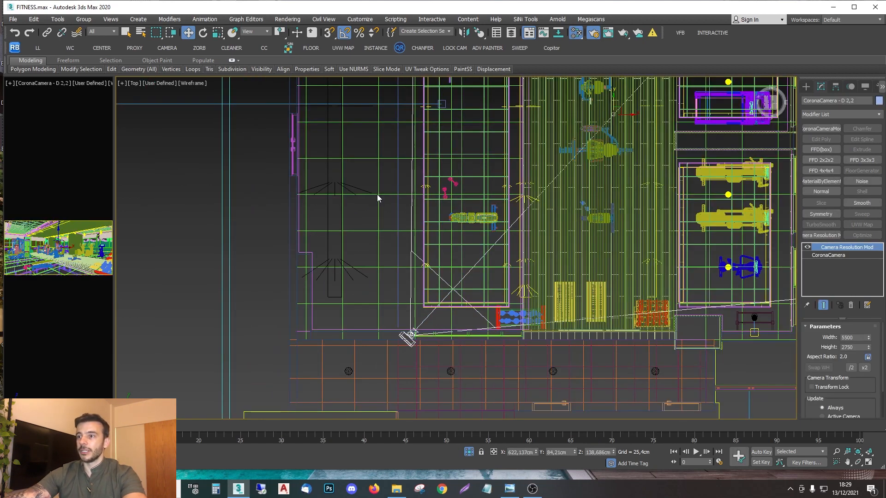
Step: Select the long CoronaLight_BACK031 light in the plan and toggle it off and on to compare the interactive render
middle_click_drag(418, 214, 338, 287)
middle_click_drag(292, 249, 348, 227)
left_click(299, 140)
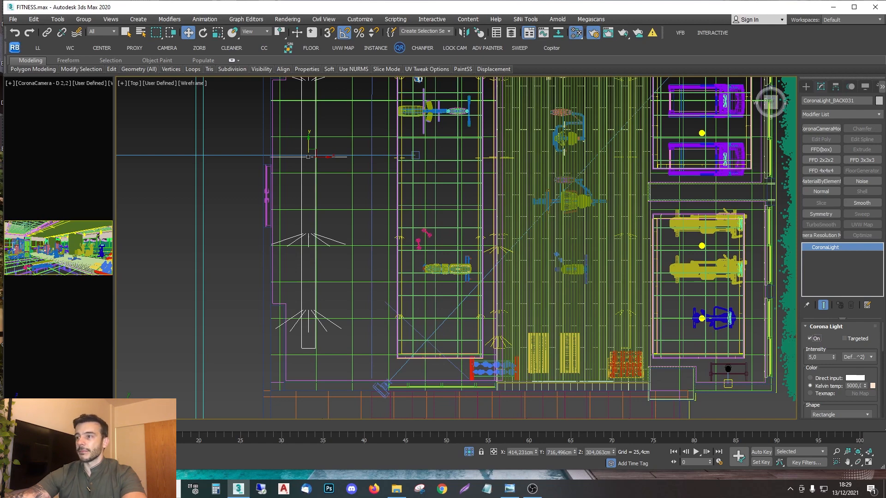
left_click_drag(885, 178, 382, 83)
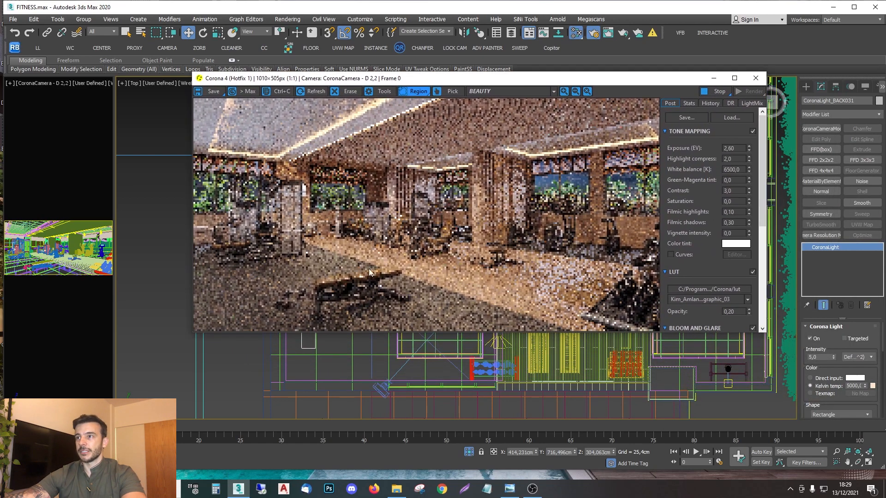
left_click_drag(450, 80, 331, 48)
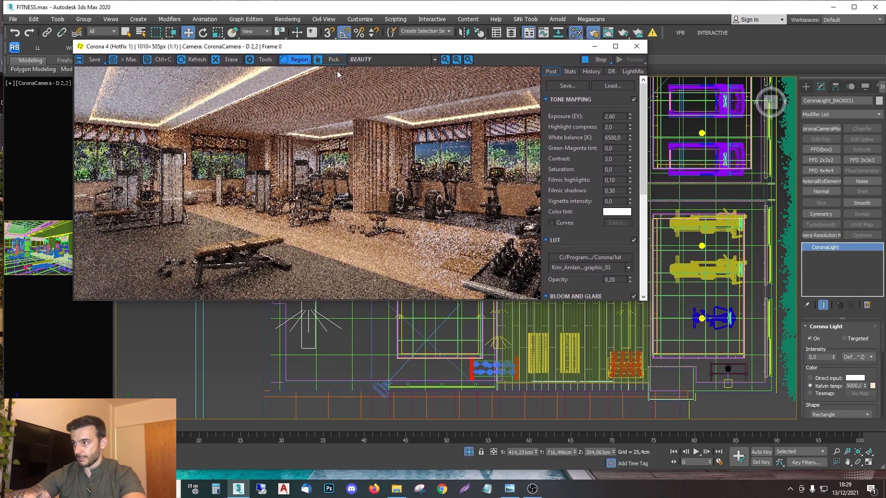
left_click(814, 339)
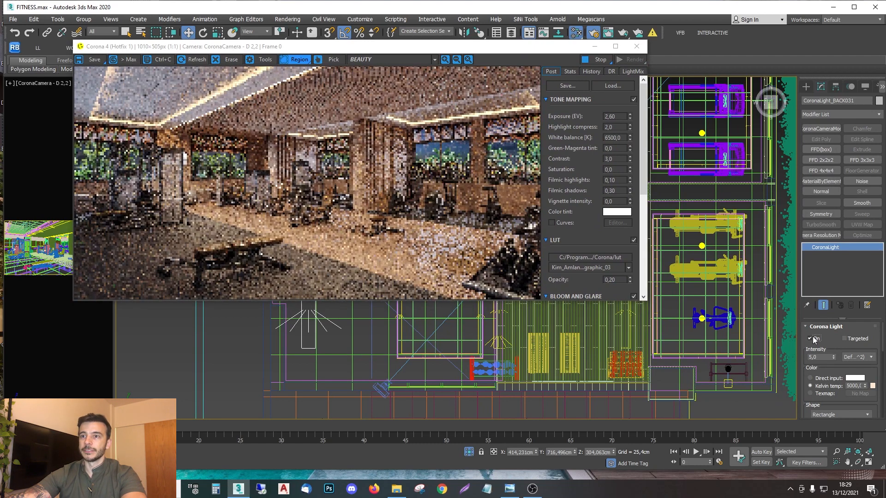
left_click(813, 339)
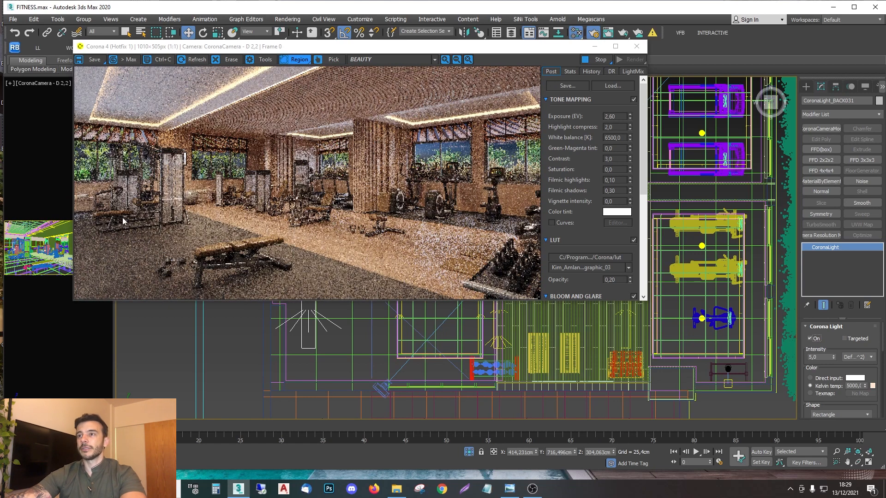
Step: Turn off region rendering and move the render window clear of the long back light in the plan
left_click(297, 59)
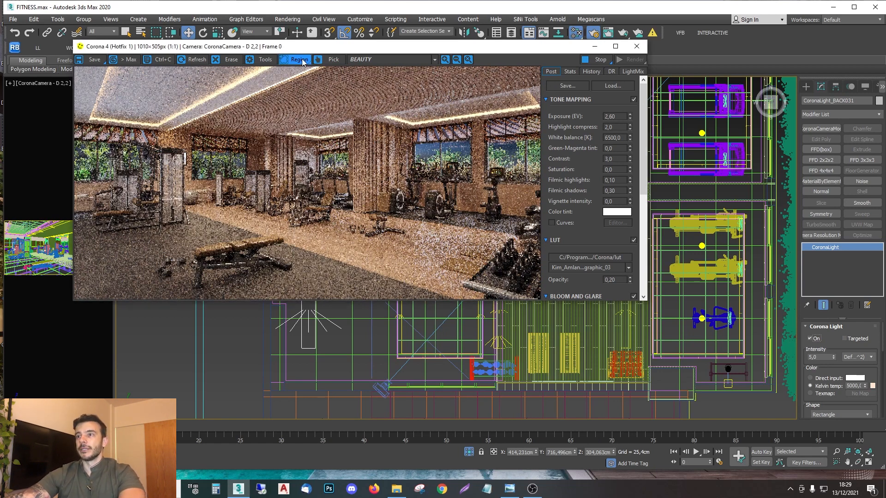
left_click_drag(331, 50, 421, 90)
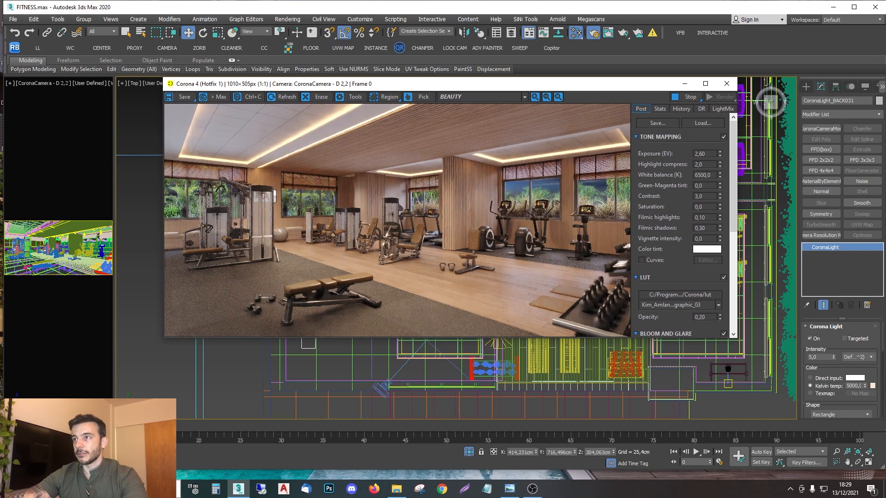
left_click_drag(628, 108, 495, 62)
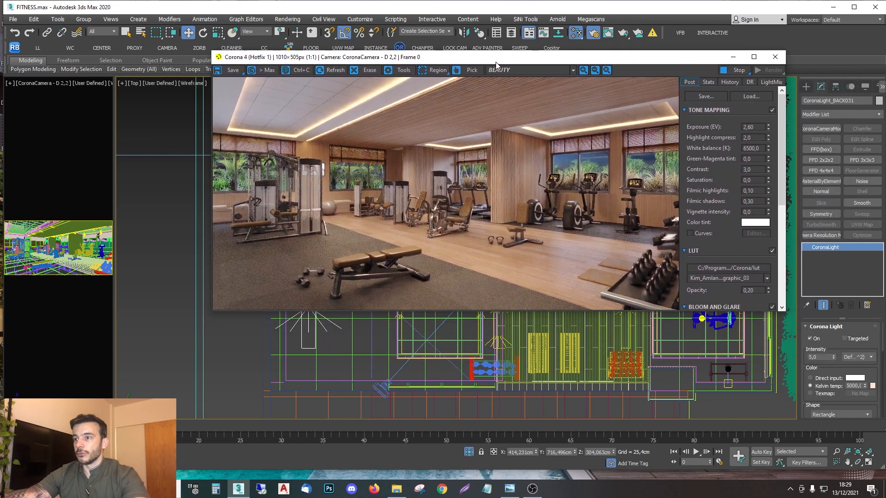
left_click(247, 353)
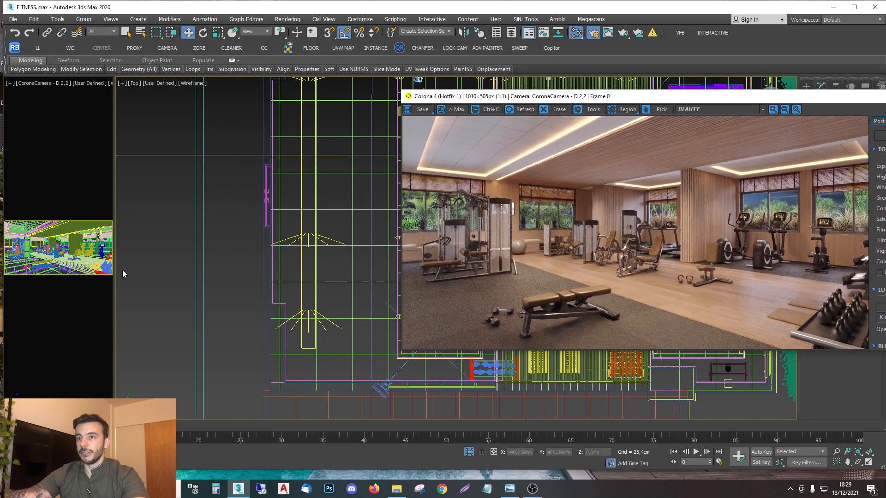
Step: Switch the rendered camera view to CoronaCamera - B 3,8
left_click(92, 241)
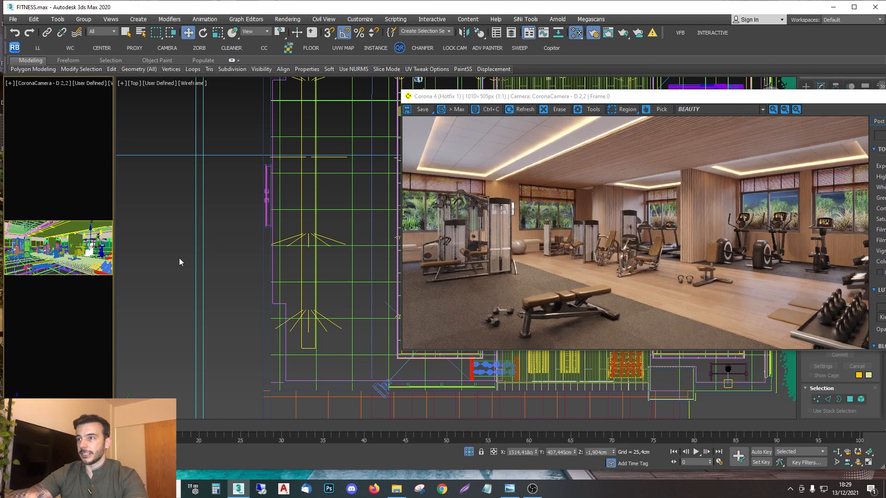
key("c")
double_click(424, 175)
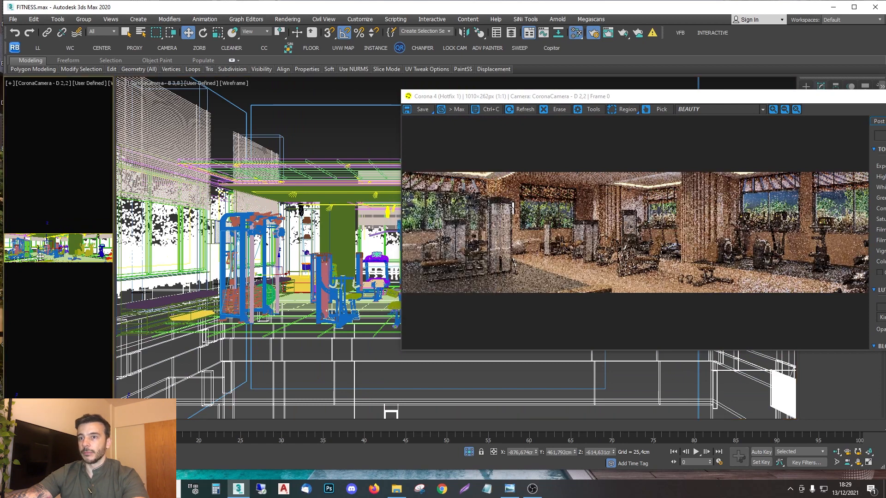
key("c")
double_click(414, 175)
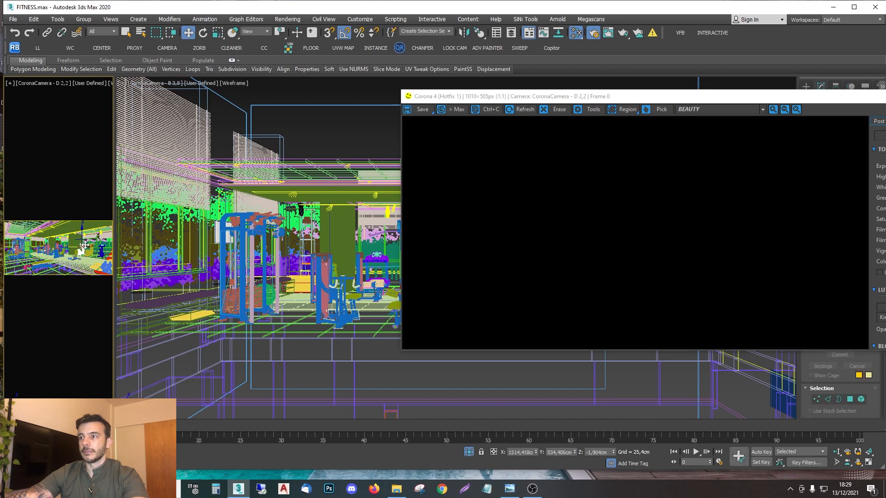
key("c")
double_click(417, 175)
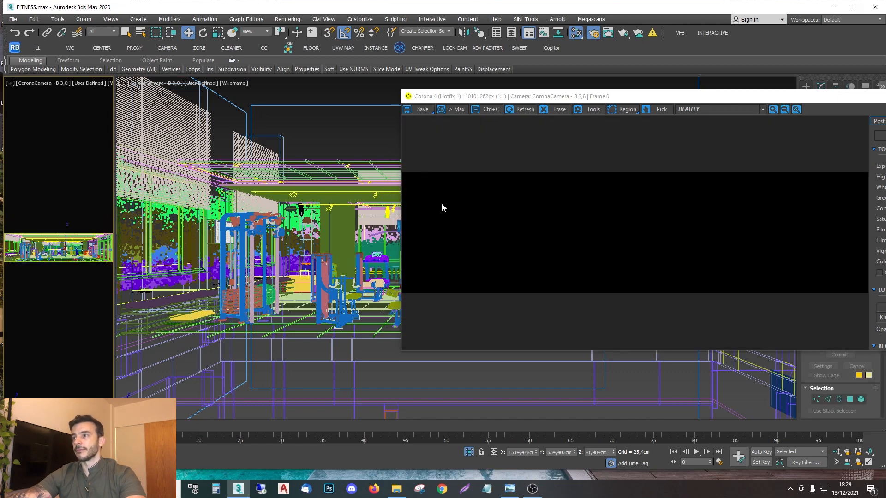
Step: Enlarge the interactive render of CoronaCamera - B 3,8 to 1448×376 px
left_click_drag(509, 99, 168, 29)
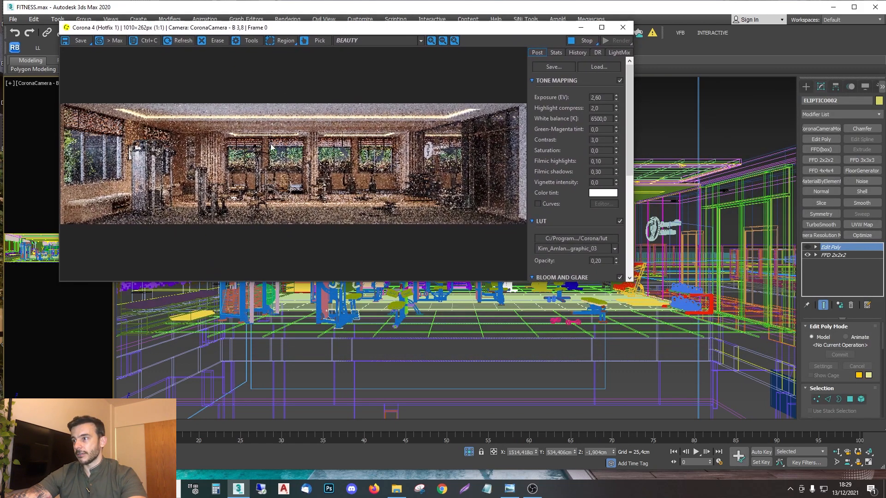
left_click_drag(632, 282, 800, 355)
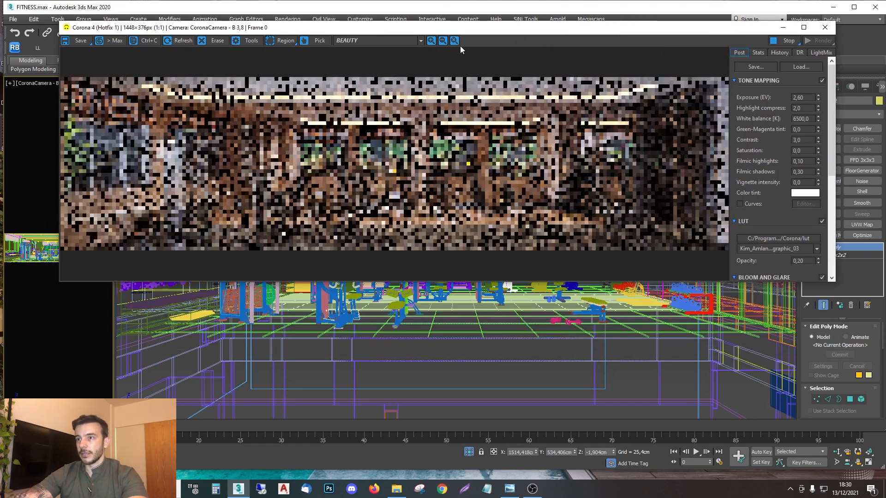
left_click_drag(464, 27, 444, 75)
Step: Render only a region around the glazed partition at the gym's corridor end, and clear that region after checking it
left_click(264, 89)
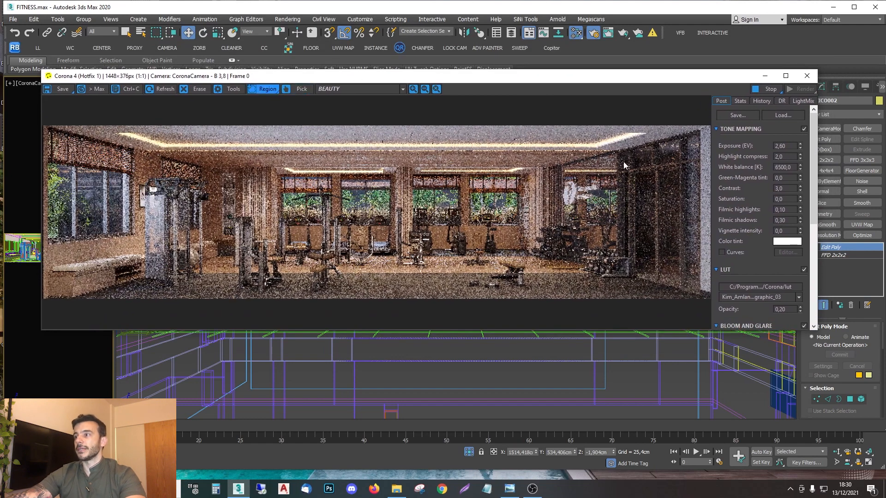
left_click_drag(586, 126, 718, 296)
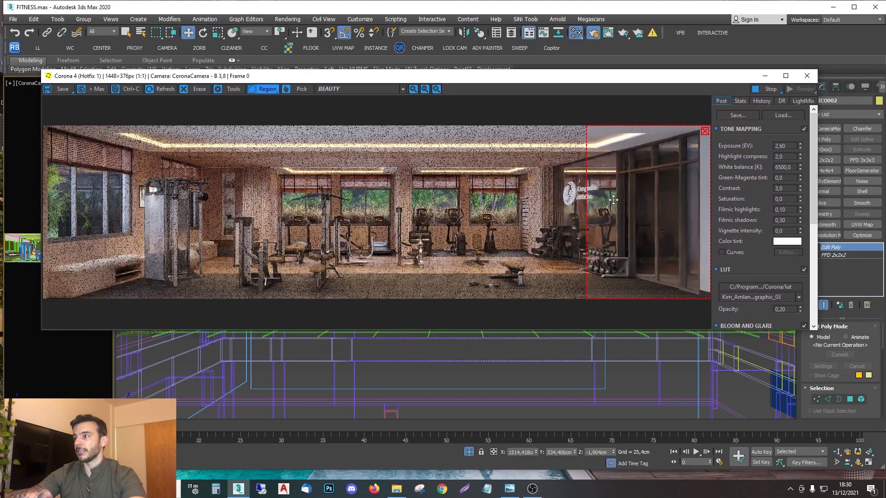
left_click(704, 131)
Step: Switch on the CoronaLight_CORREDOR015 disk light in the corridor behind the glazed partition
left_click_drag(664, 81, 449, 71)
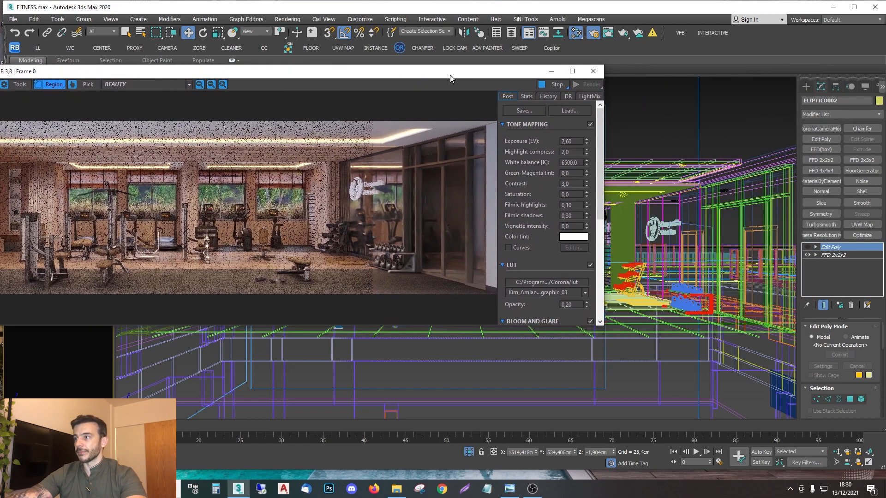
left_click(723, 190)
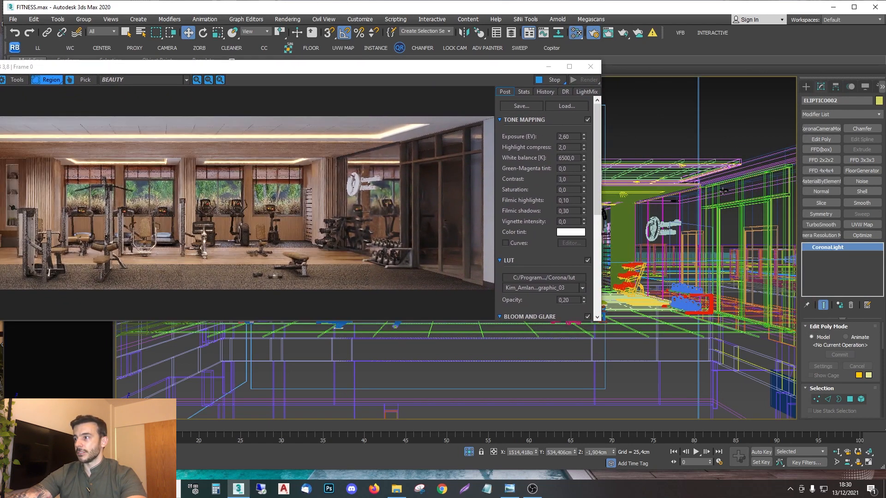
left_click(812, 338)
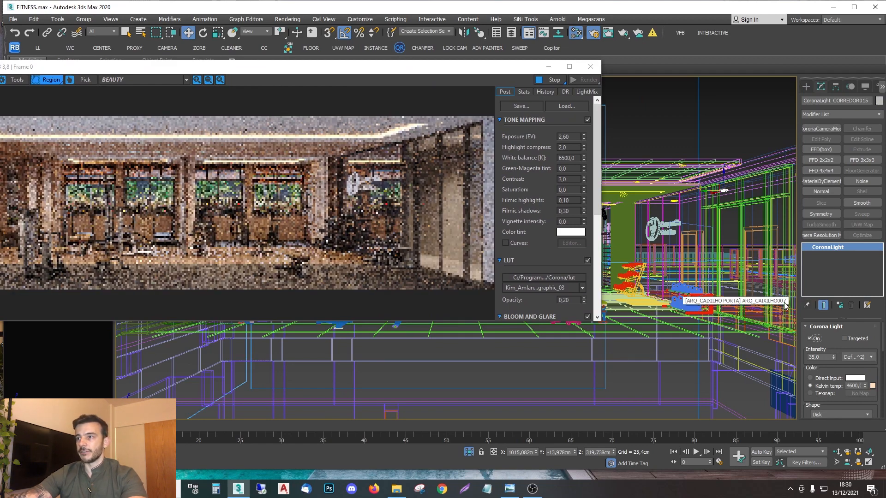
Step: Examine the corridor light's effect on the gym in the maximized render window, and restore the window
left_click_drag(377, 68, 603, 84)
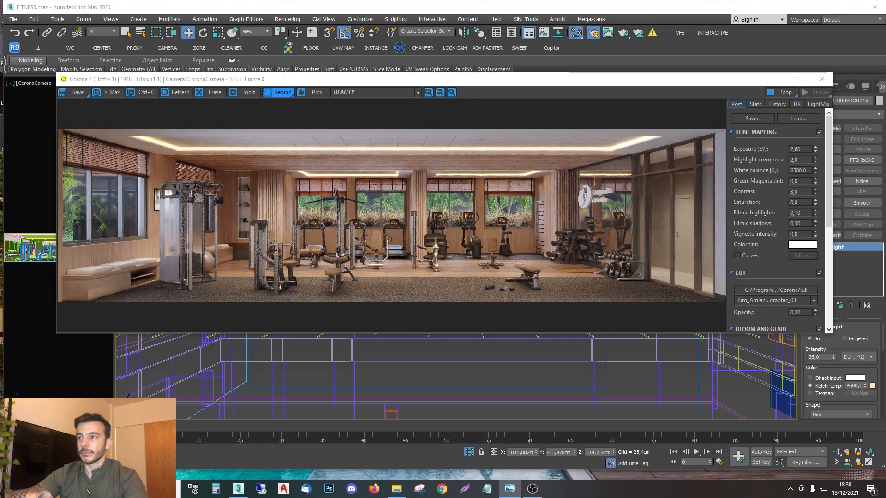
left_click_drag(541, 87, 508, 2)
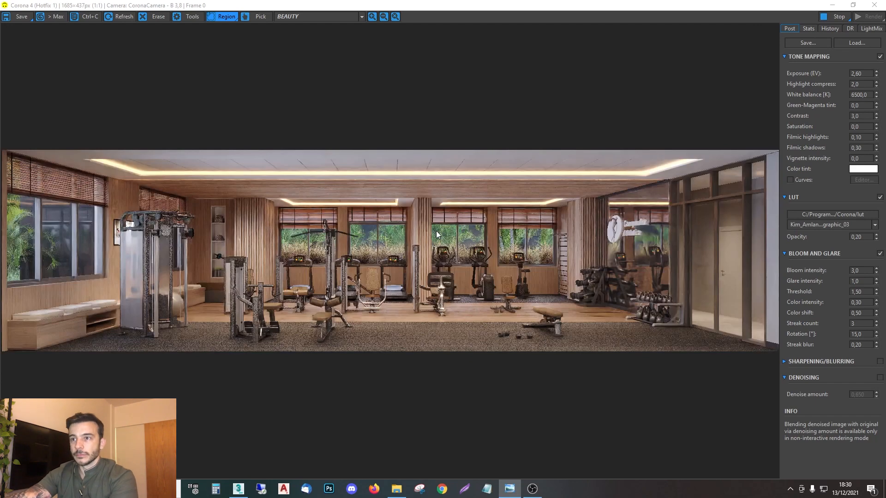
double_click(294, 4)
Step: Switch on the CoronaLight_NICHO004 light at the shelf niche and the CoronaLight_LOGO005 light at the wall logo
left_click_drag(233, 47, 372, 287)
left_click(301, 211)
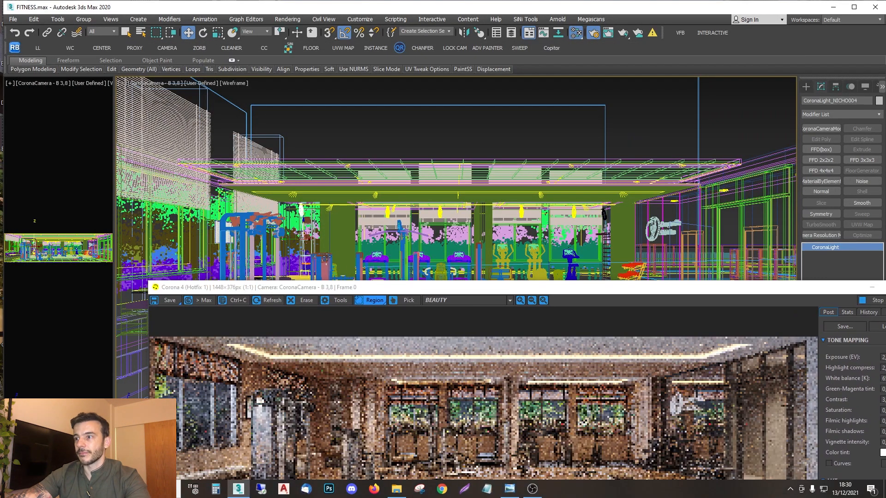
left_click_drag(437, 286, 274, 227)
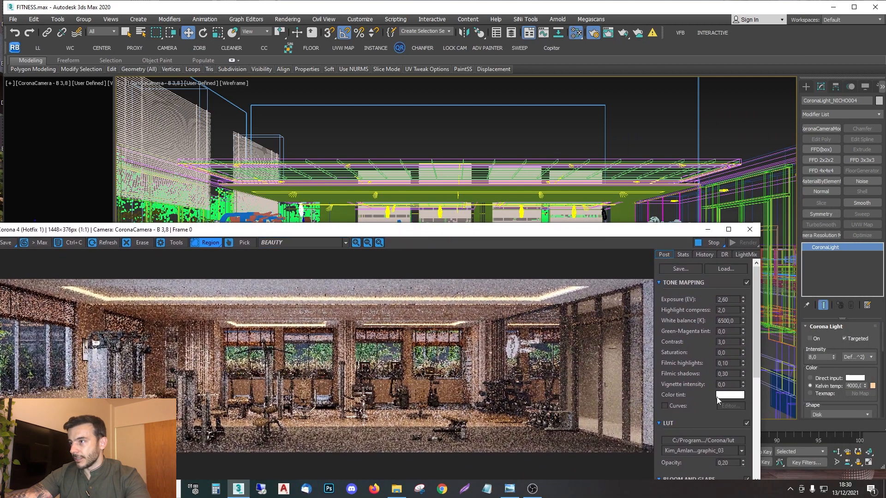
left_click(810, 339)
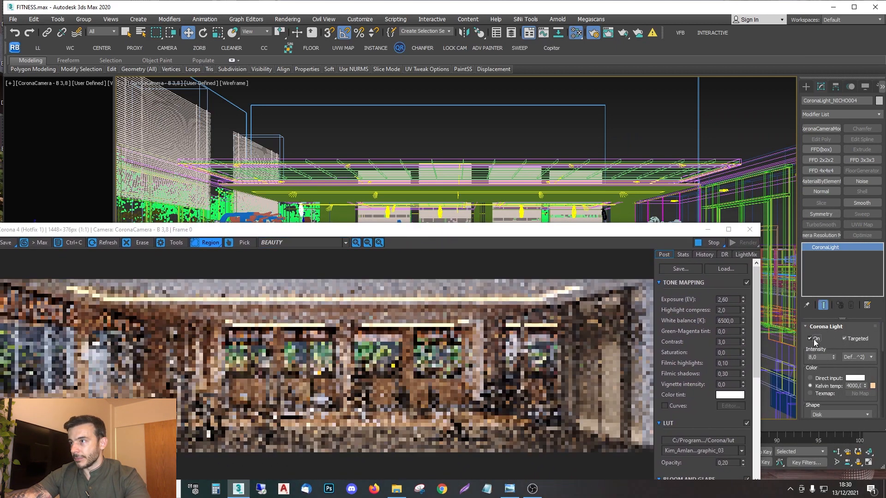
left_click(603, 212)
left_click(810, 339)
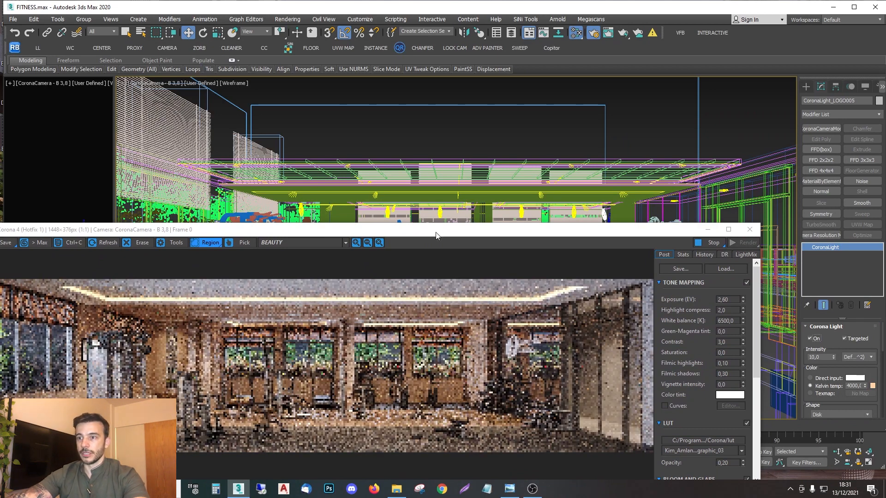
Step: Examine the niche and logo lighting in the render, zooming to 2:1 at the niche and viewing the whole image maximized
left_click_drag(436, 235, 491, 180)
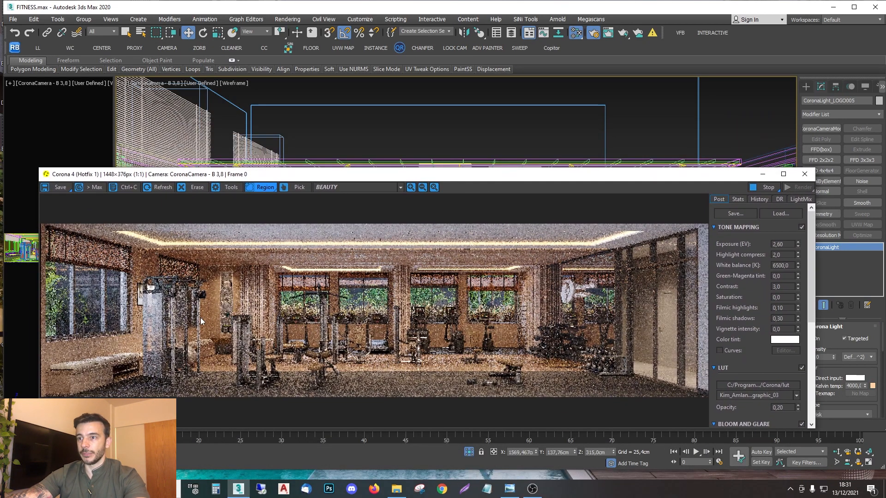
scroll(201, 321, "up", 1)
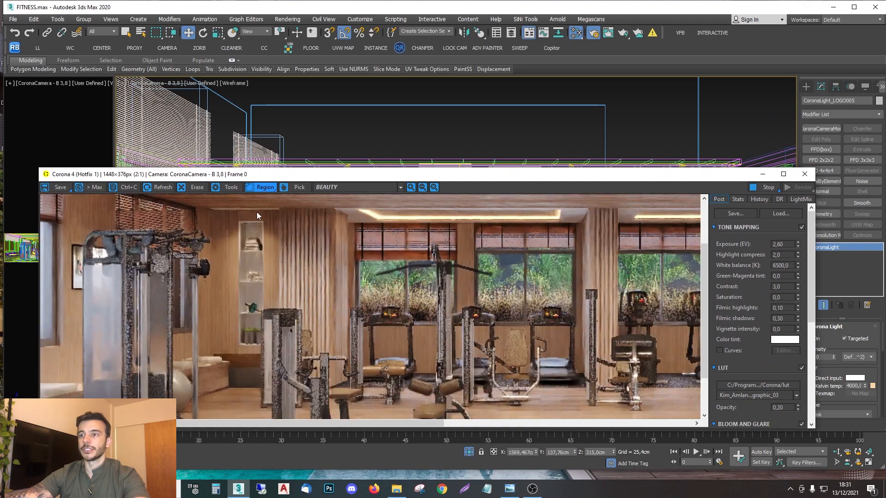
scroll(249, 253, "down", 1)
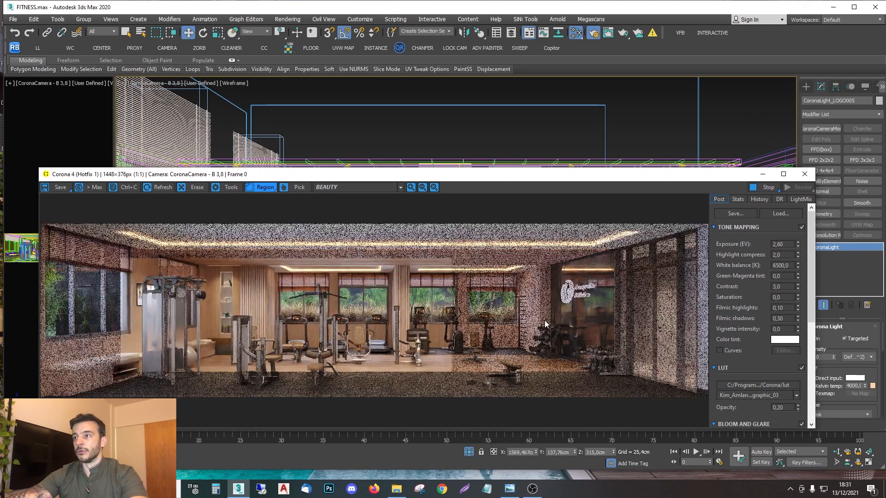
left_click_drag(456, 175, 469, 112)
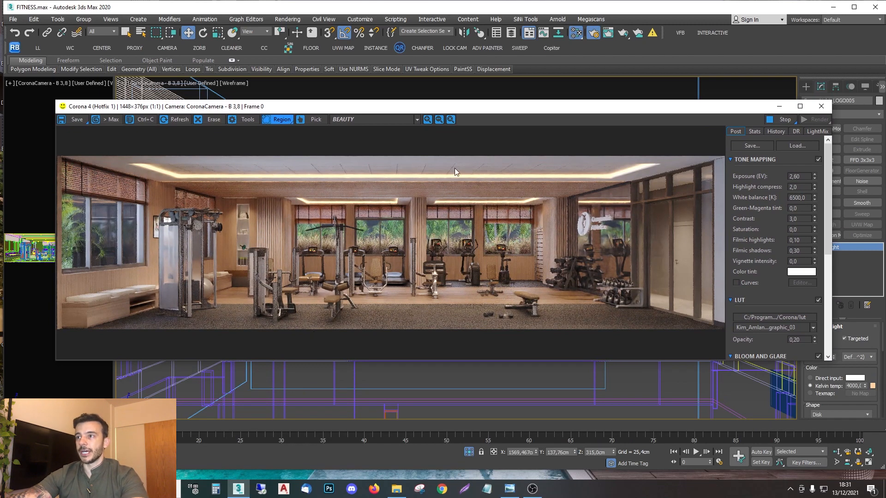
left_click_drag(455, 108, 459, 120)
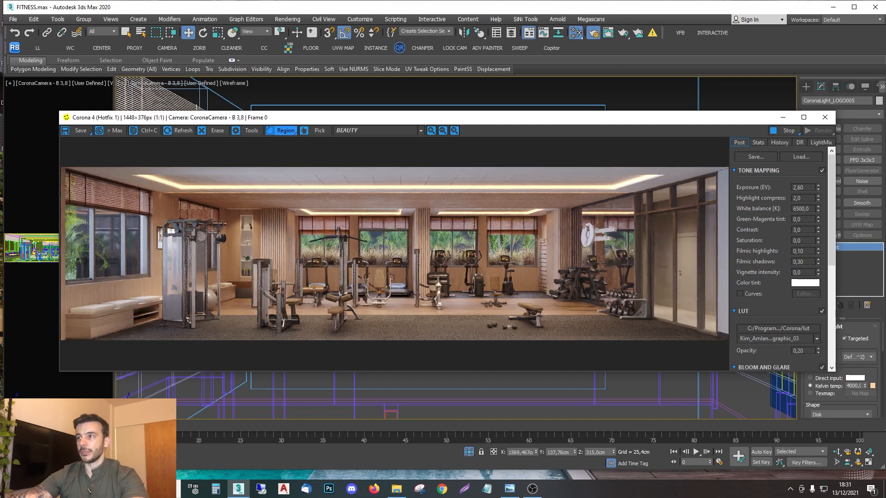
left_click_drag(528, 120, 518, 102)
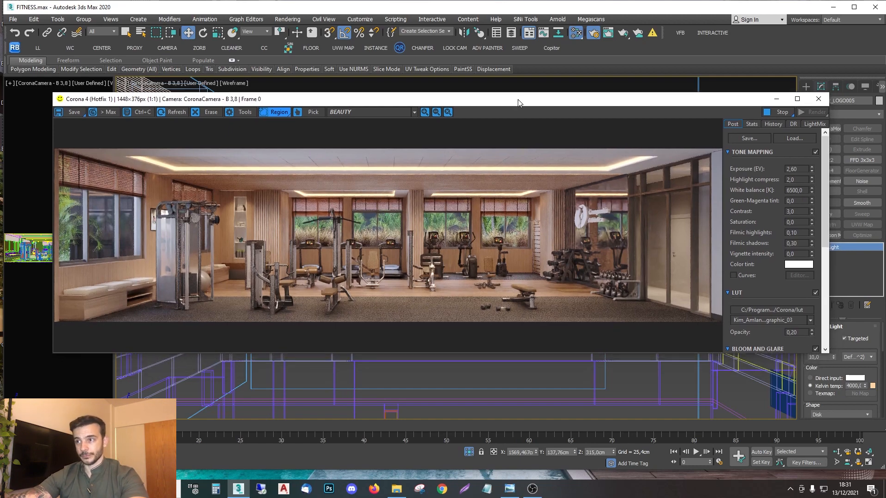
double_click(518, 102)
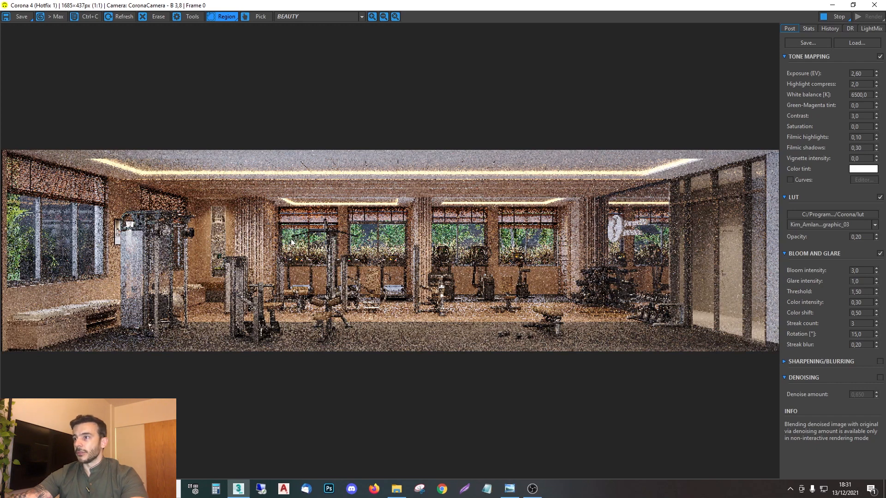
left_click(326, 16)
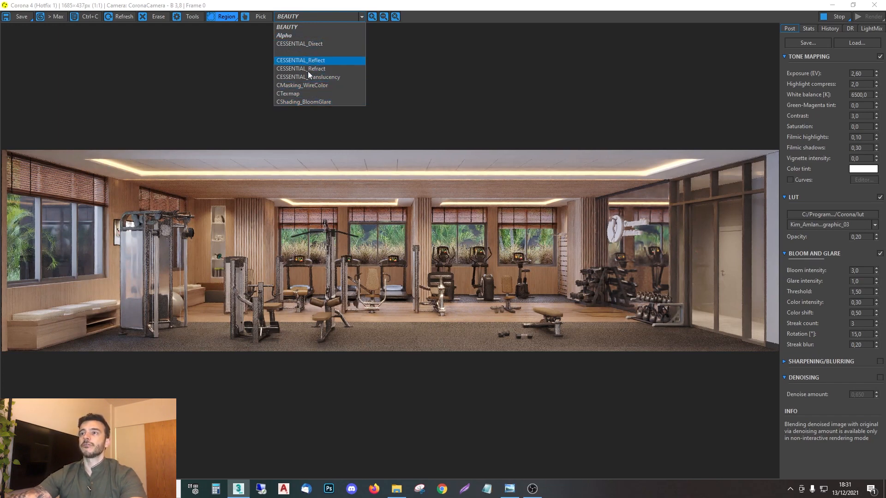
left_click(334, 16)
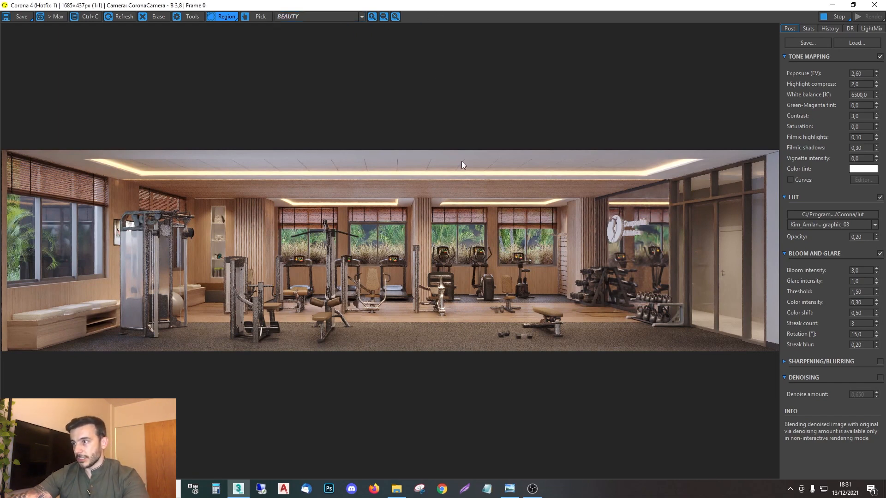